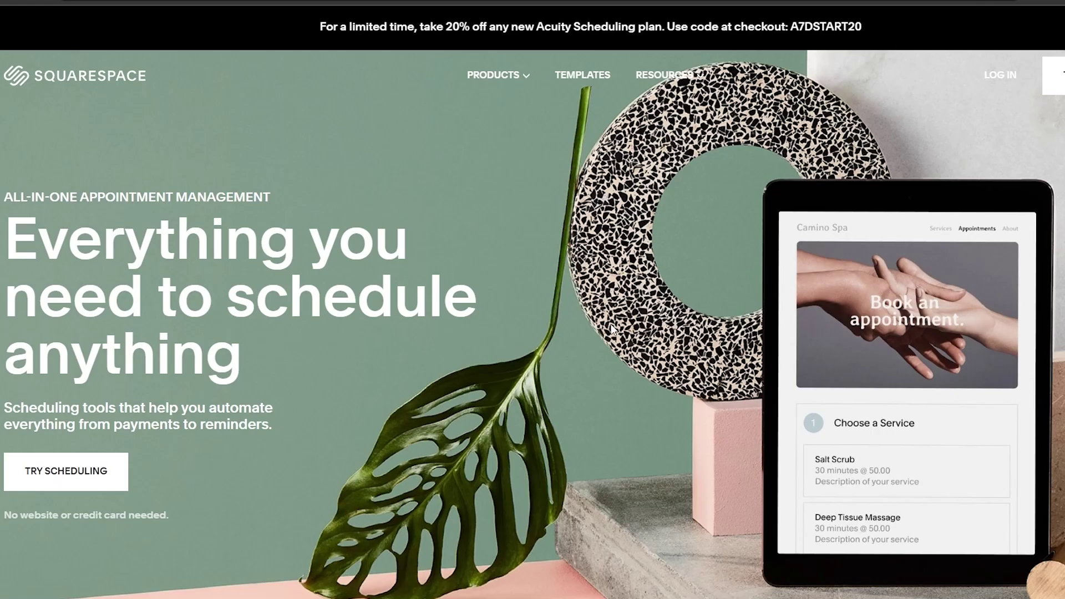
Start the scheduling trial from the Acuity landing page and show more options for creating an account
scroll(610, 329, down, 10)
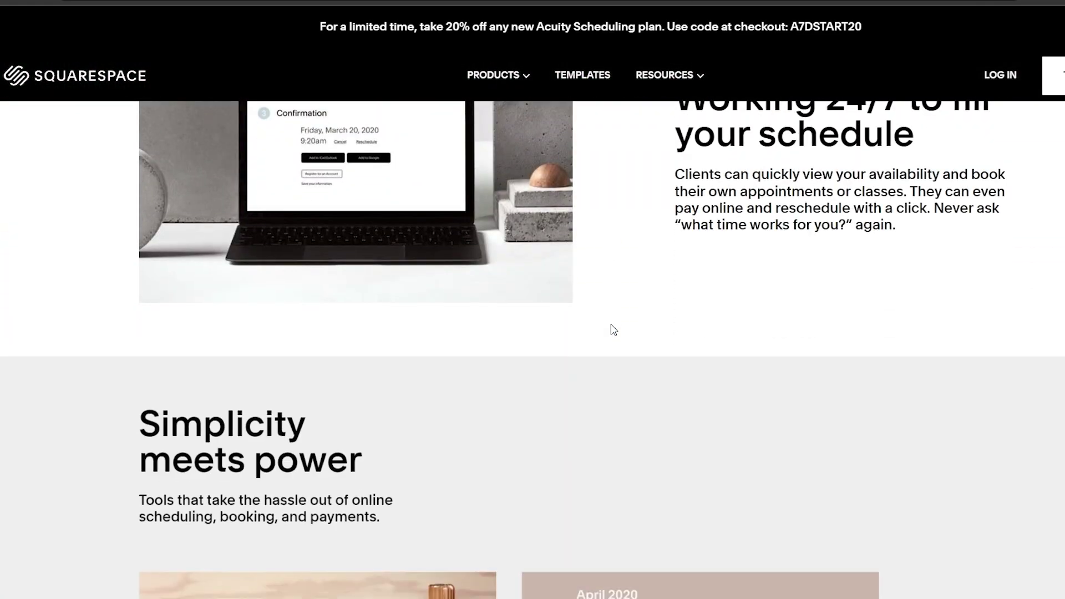
scroll(610, 327, up, 10)
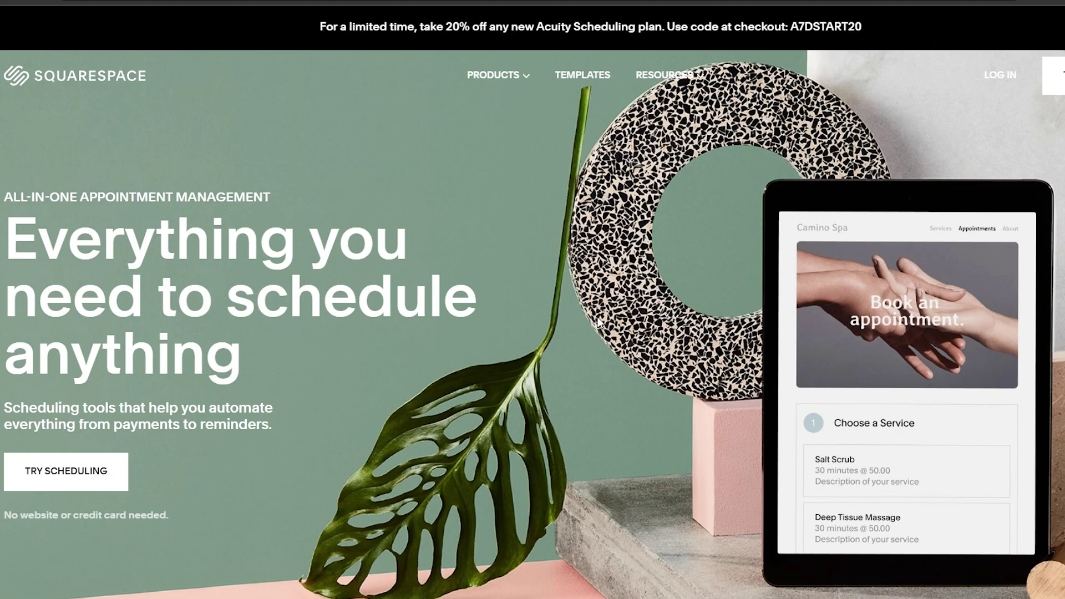
click(83, 482)
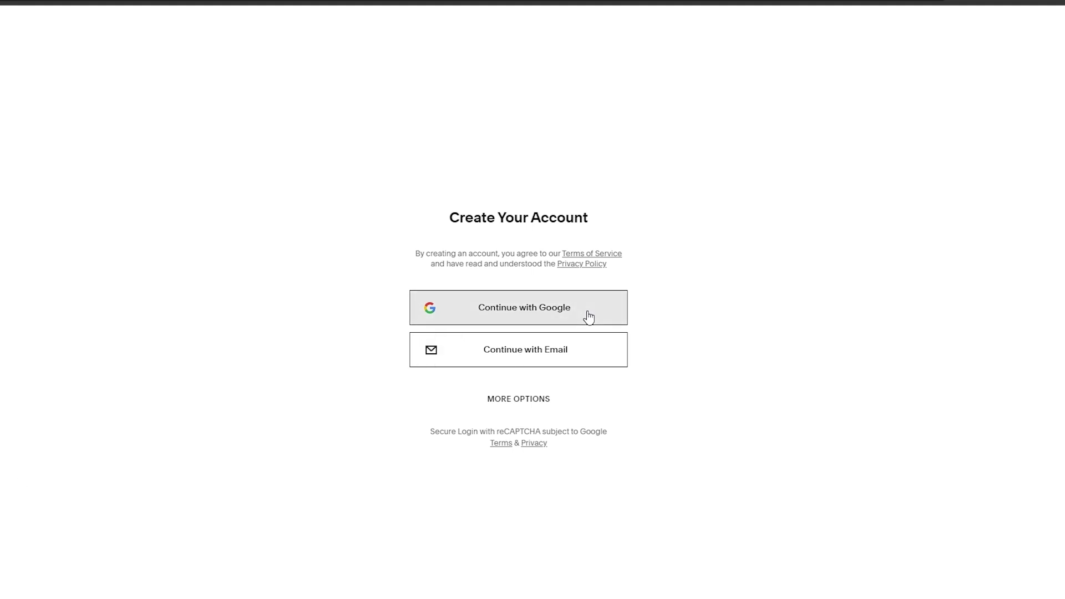
click(531, 402)
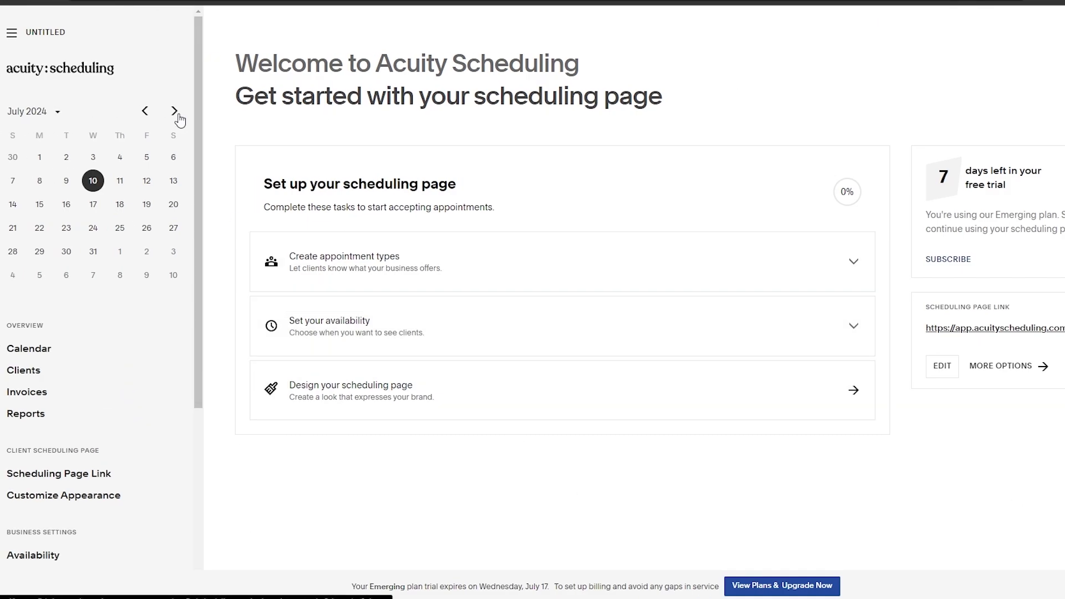
drag(377, 58, 693, 54)
click(692, 55)
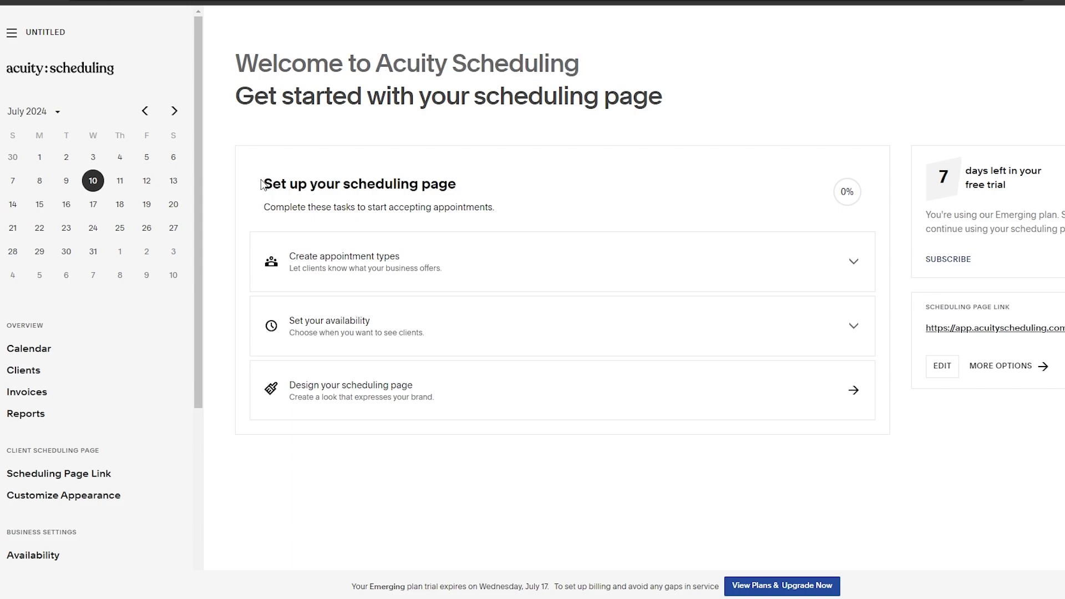
drag(261, 184, 499, 197)
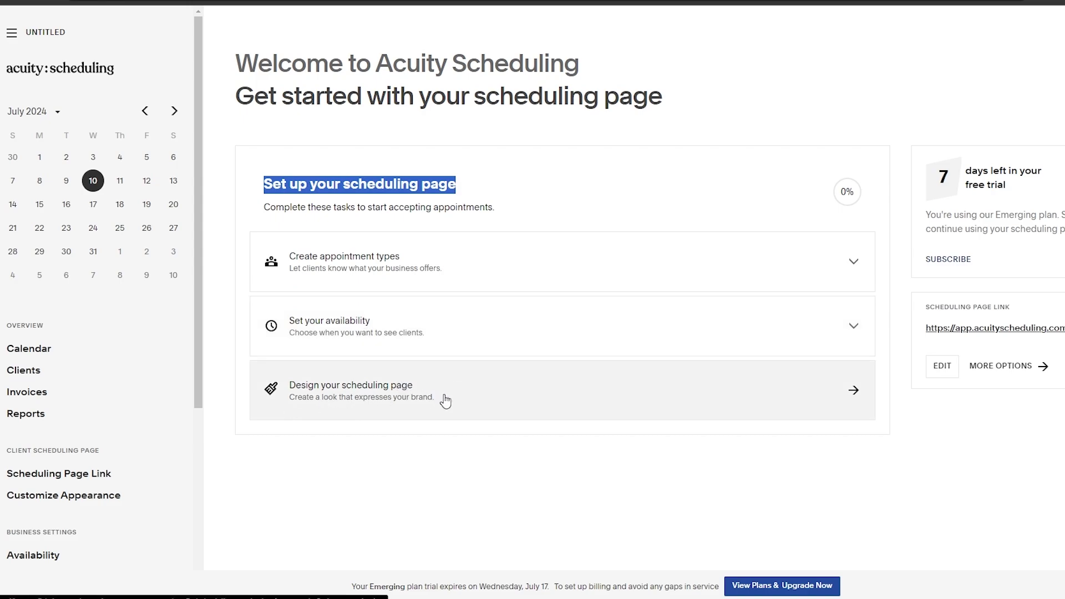
Open the appointment type setup and compare the appointment sizes, choosing Personal (1:1)
click(435, 252)
scroll(436, 254, down, 3)
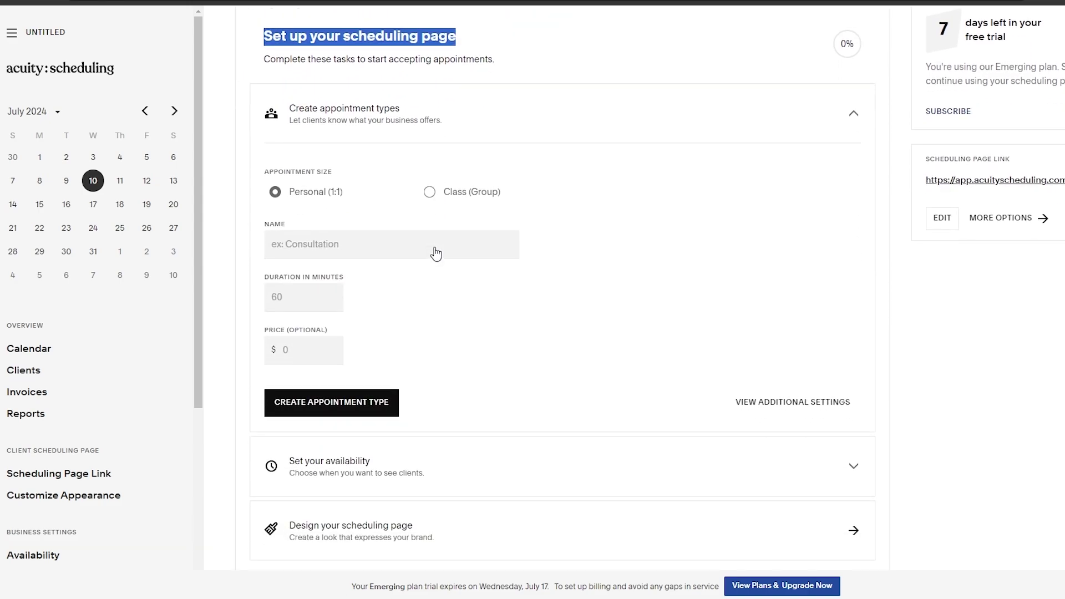
click(276, 190)
click(431, 190)
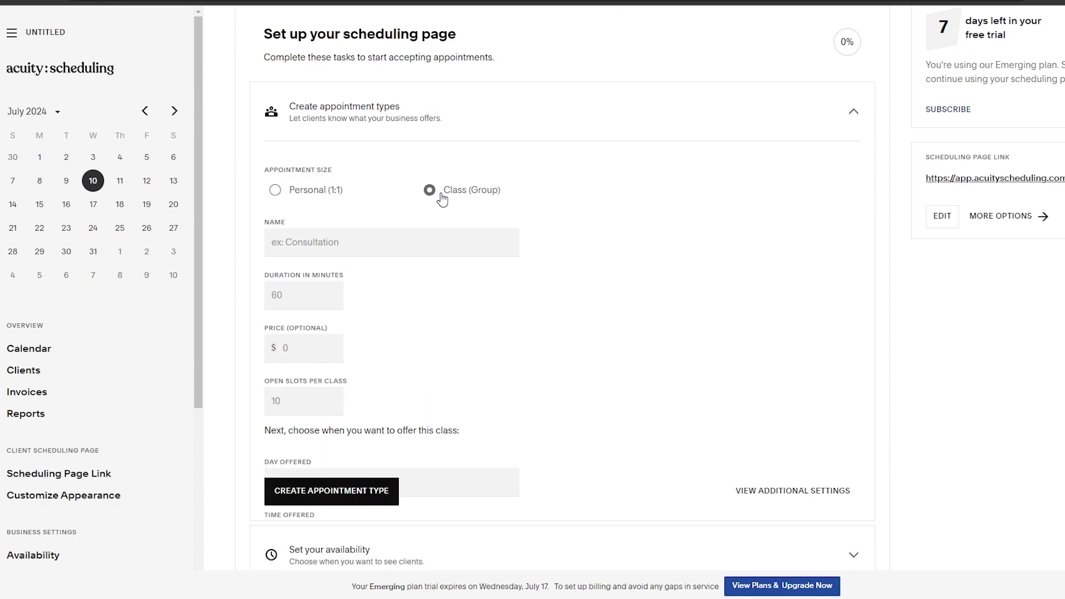
click(311, 194)
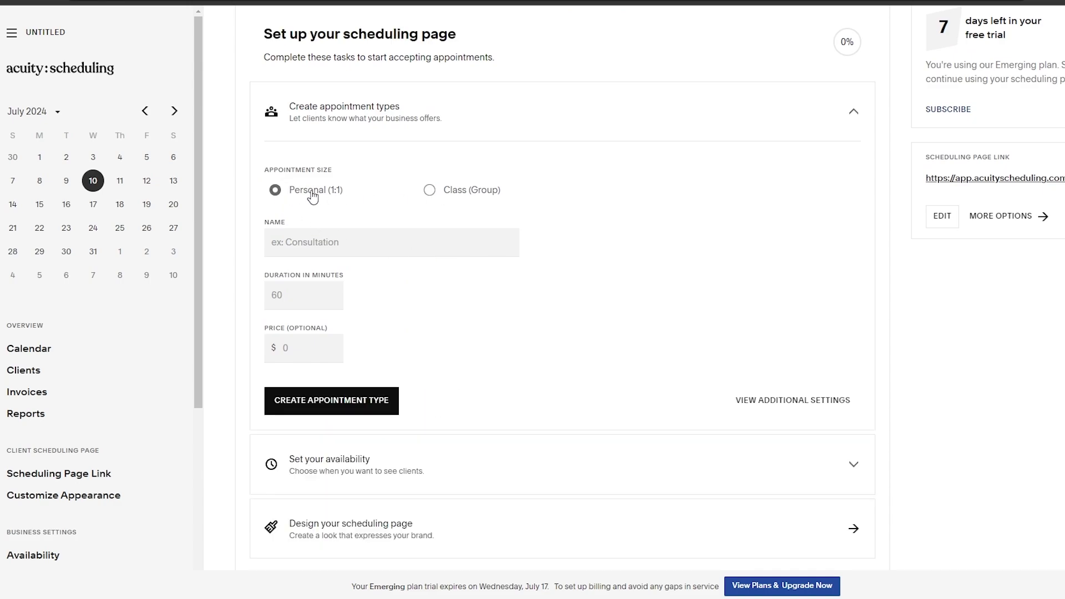
Create the appointment type with the name Therapy, a duration of 60 minutes and a price of $100
click(320, 242)
text(Therapy)
click(318, 308)
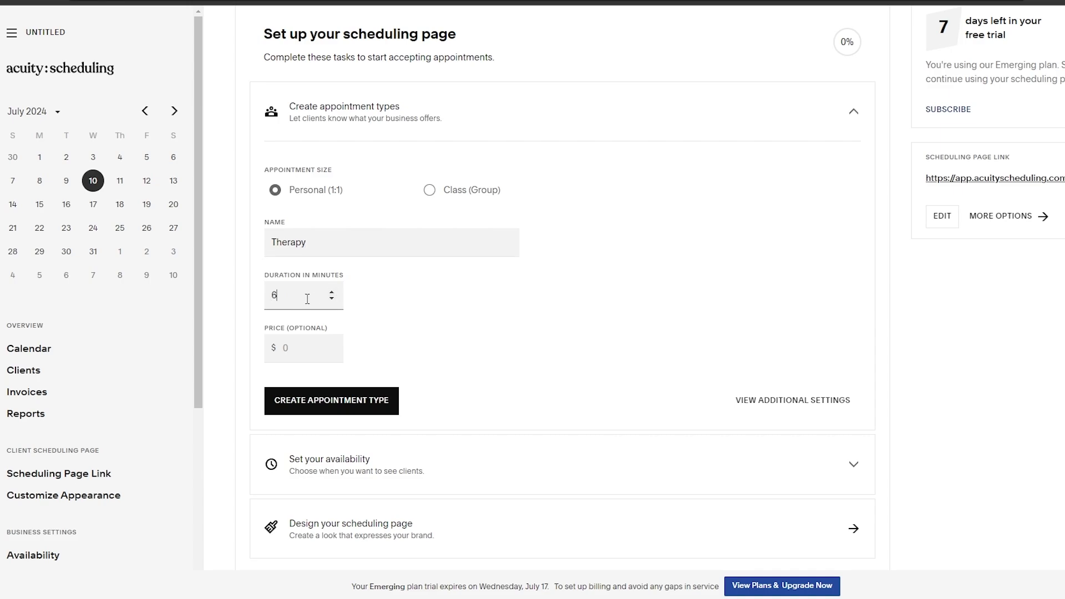
click(299, 350)
click(311, 400)
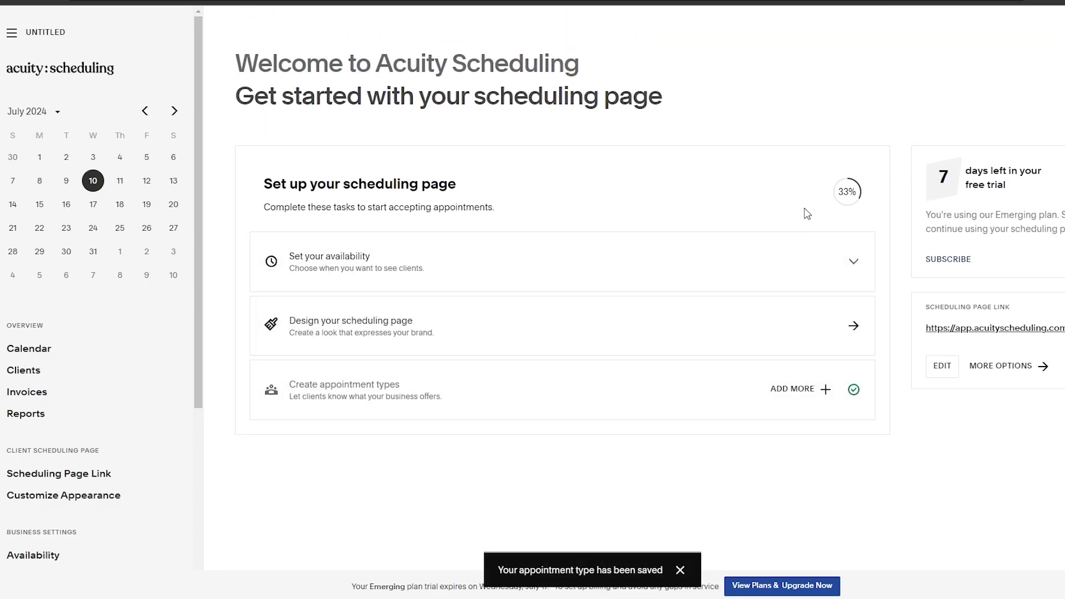
Open the availability setup and make Saturday an available day
click(787, 260)
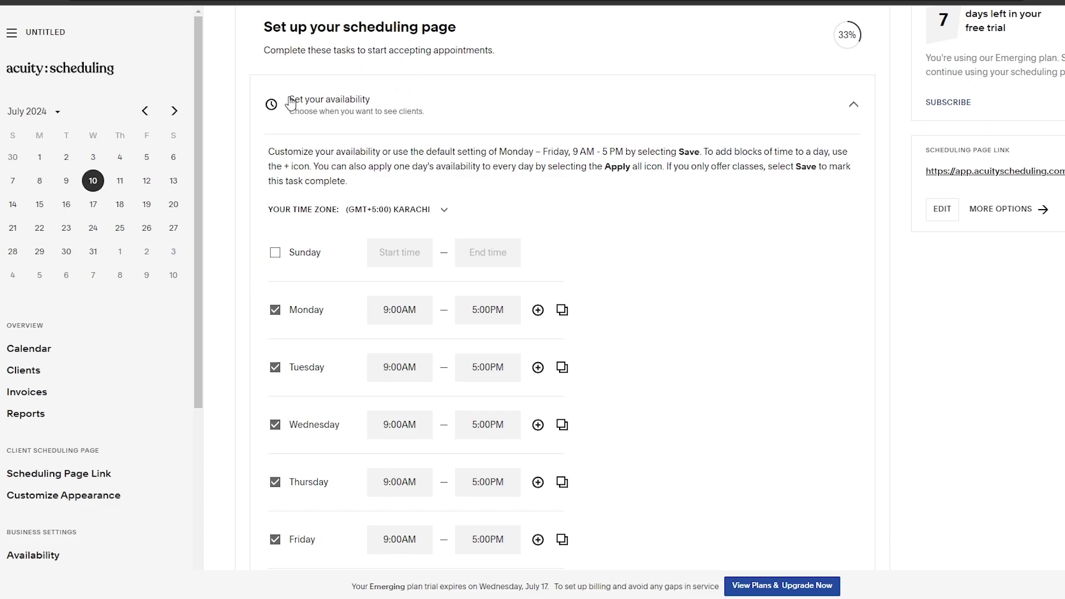
click(355, 107)
click(365, 244)
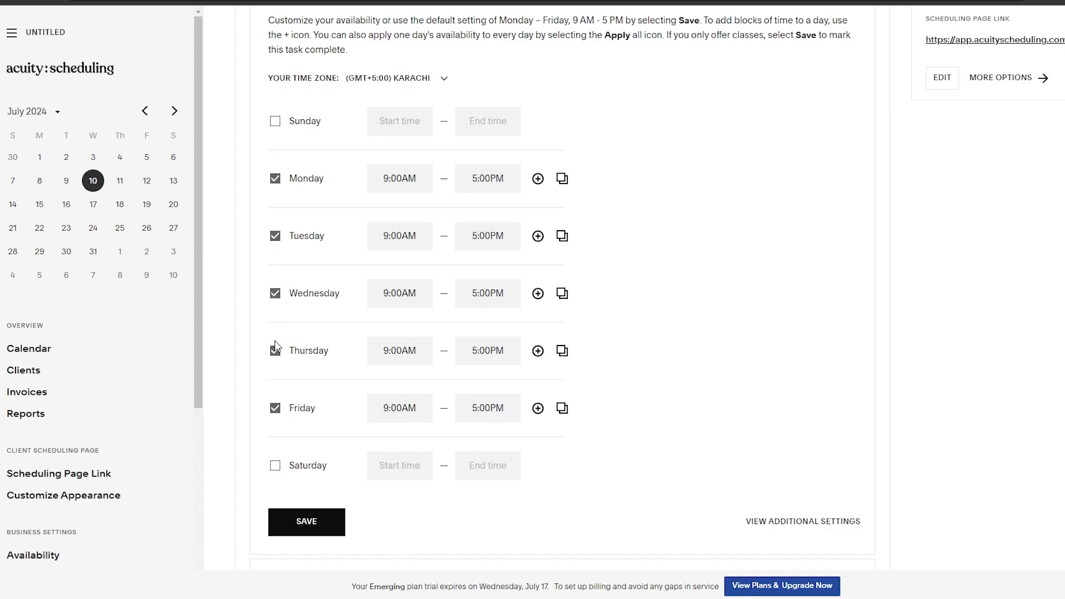
click(275, 465)
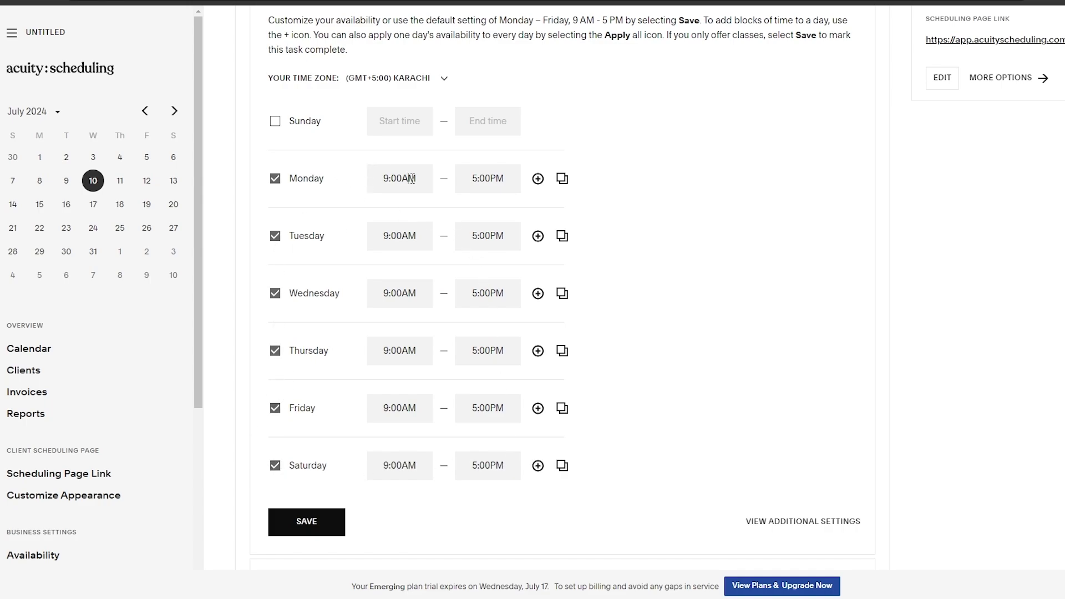
Set Monday's hours to 12:00AM–6:00PM, apply them to every day and exclude Sunday from the availability
text(12)
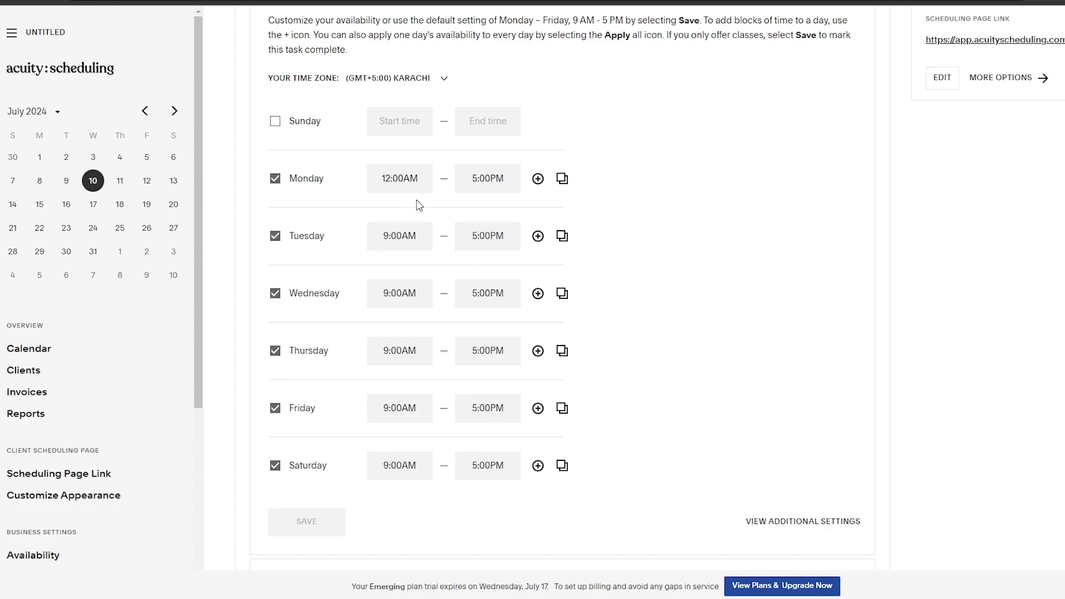
click(477, 178)
text(6)
click(562, 178)
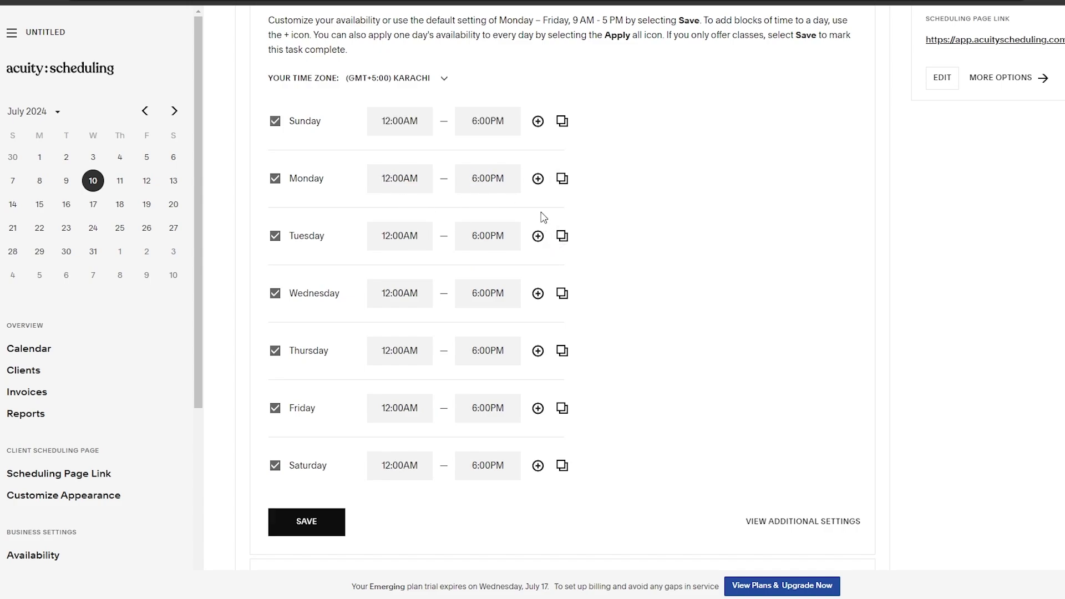
click(275, 121)
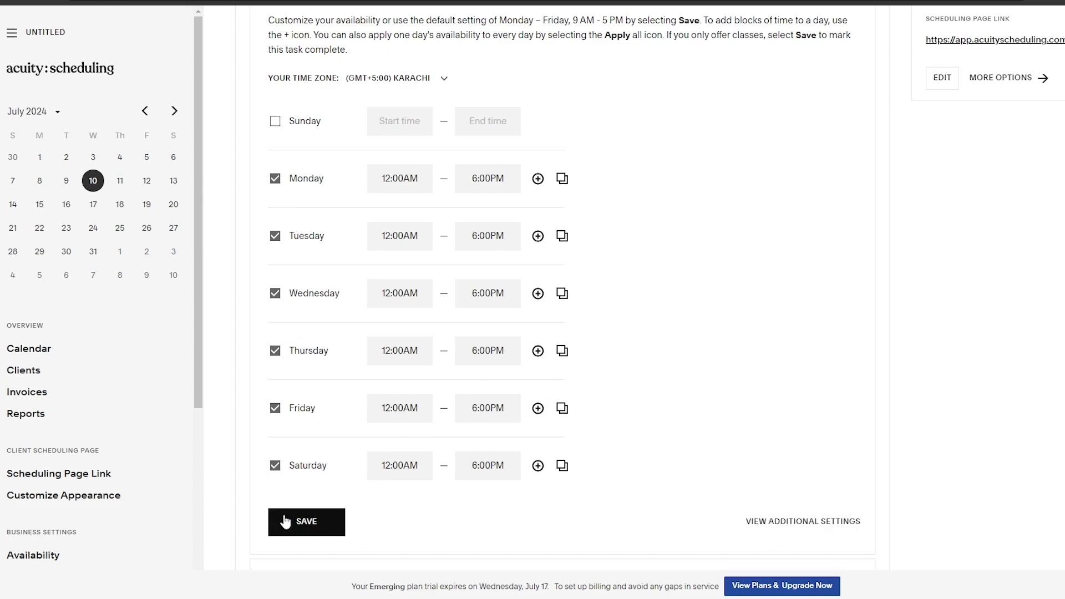
Look through the additional availability settings, then return to the setup and save the default hours of Monday–Friday, 9:00AM–5:00PM
click(801, 524)
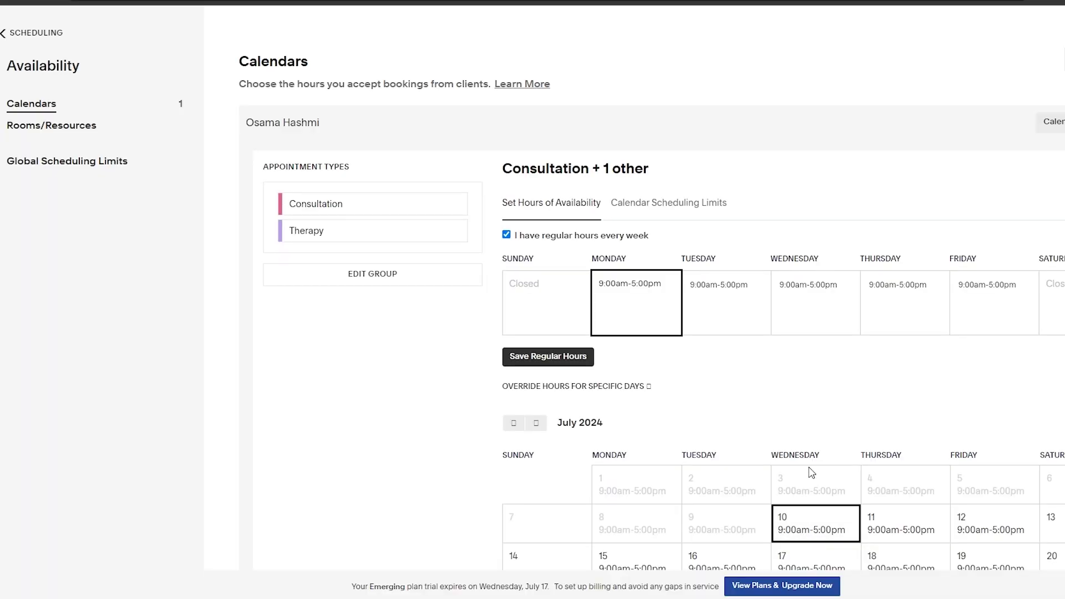
scroll(668, 340, down, 3)
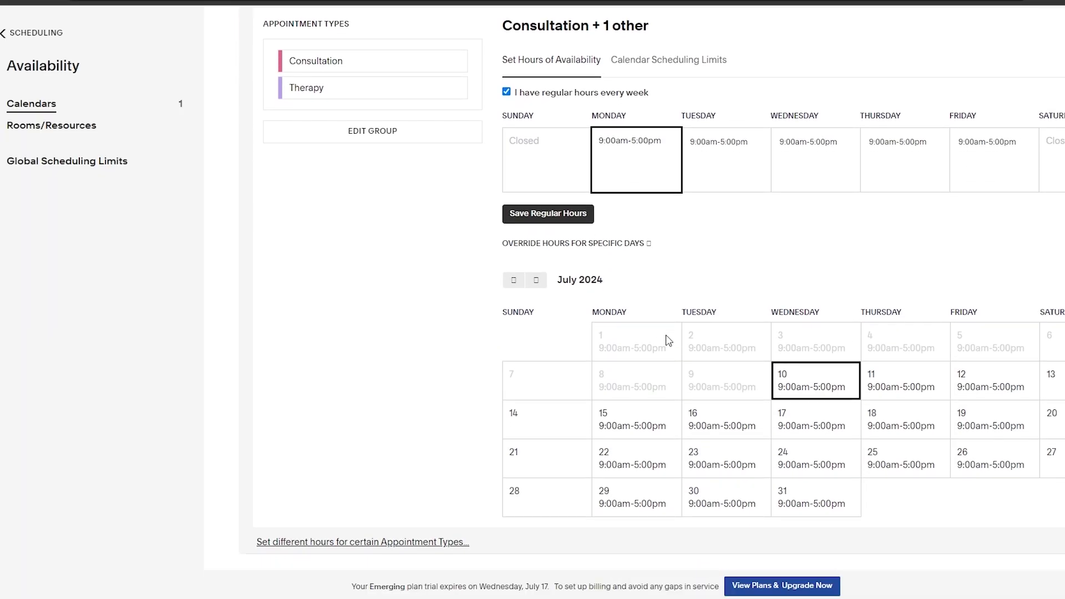
scroll(669, 341, up, 3)
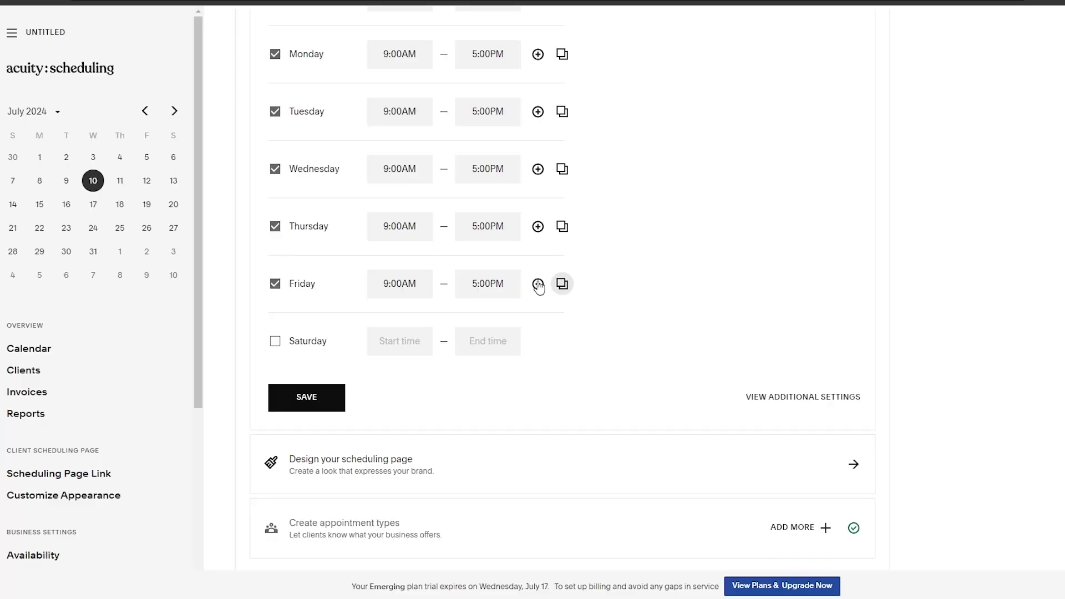
click(308, 397)
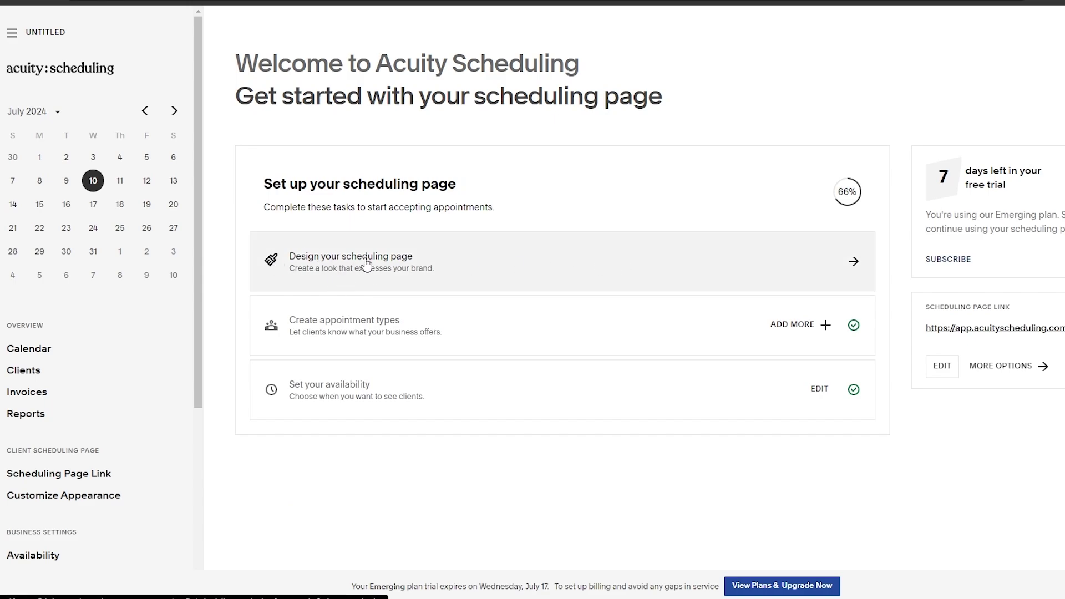
Open the scheduling page design, compare the Monthly and Daily templates, and choose Daily after checking it in the expanded preview
click(486, 262)
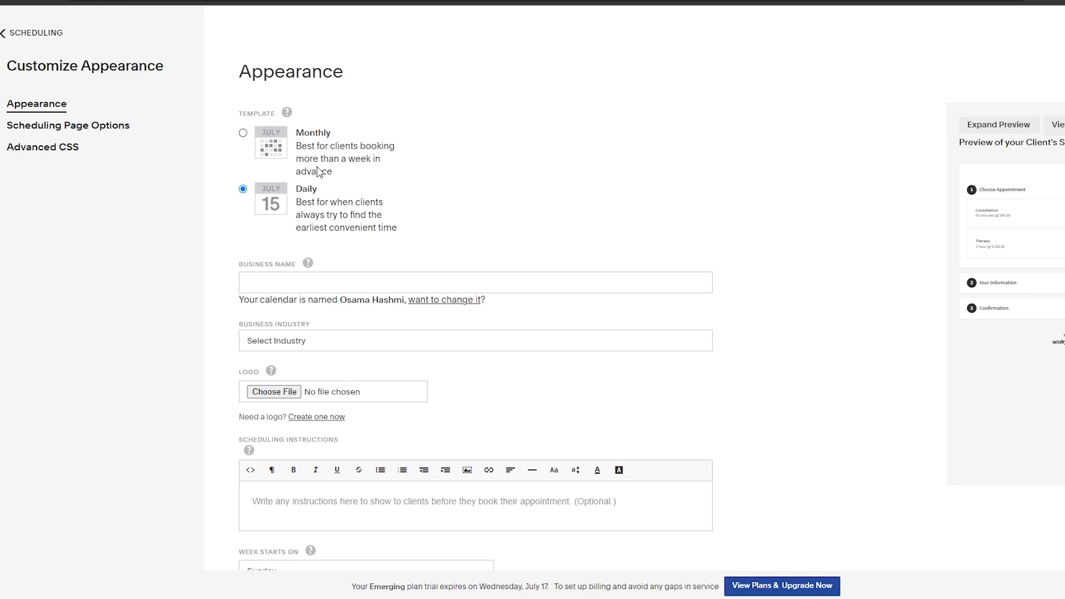
click(243, 134)
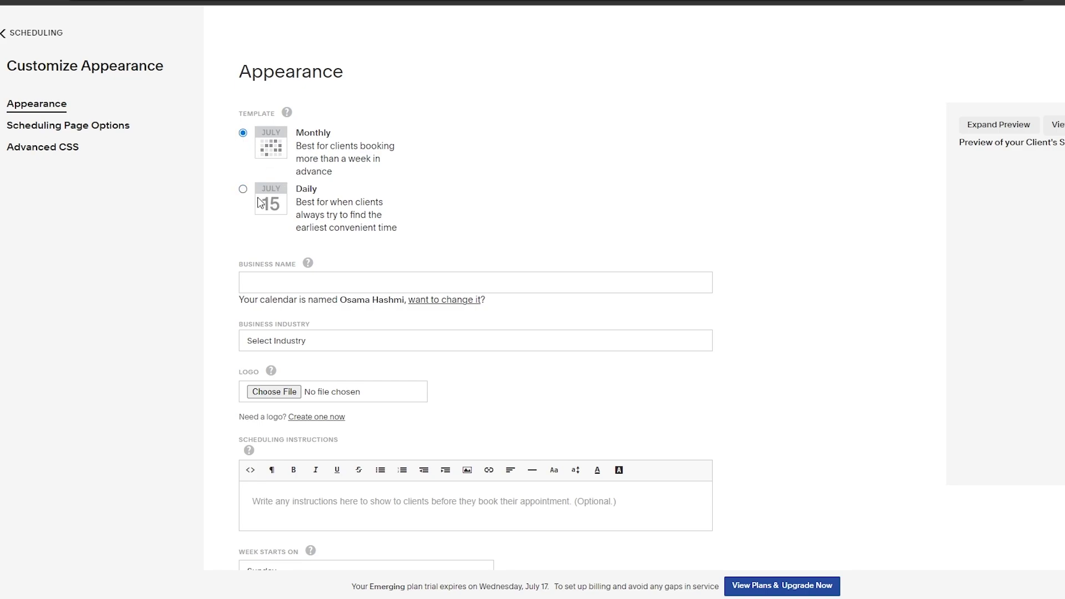
click(245, 190)
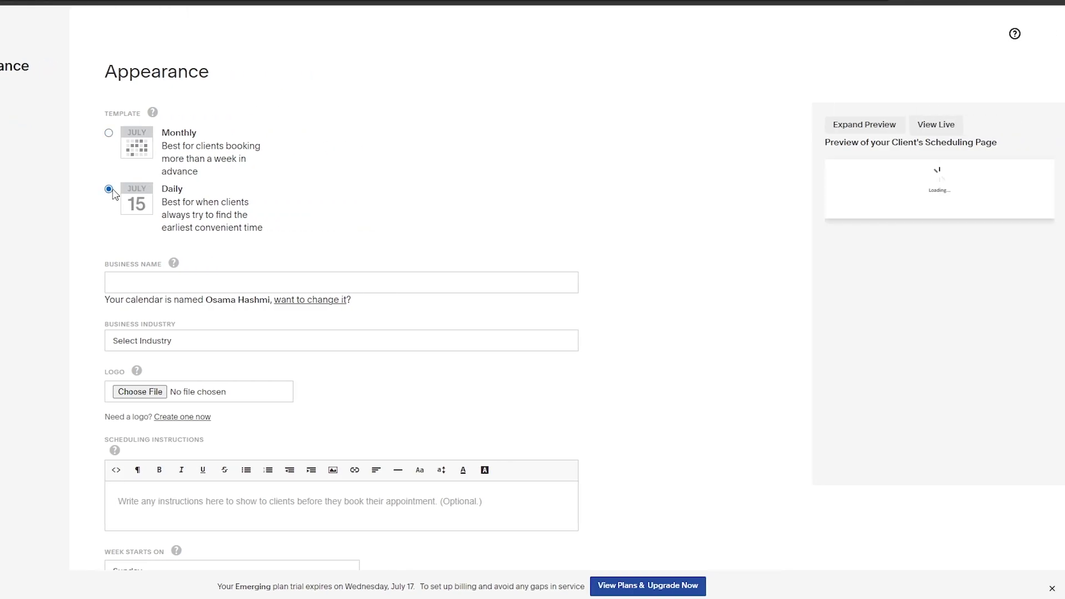
click(181, 168)
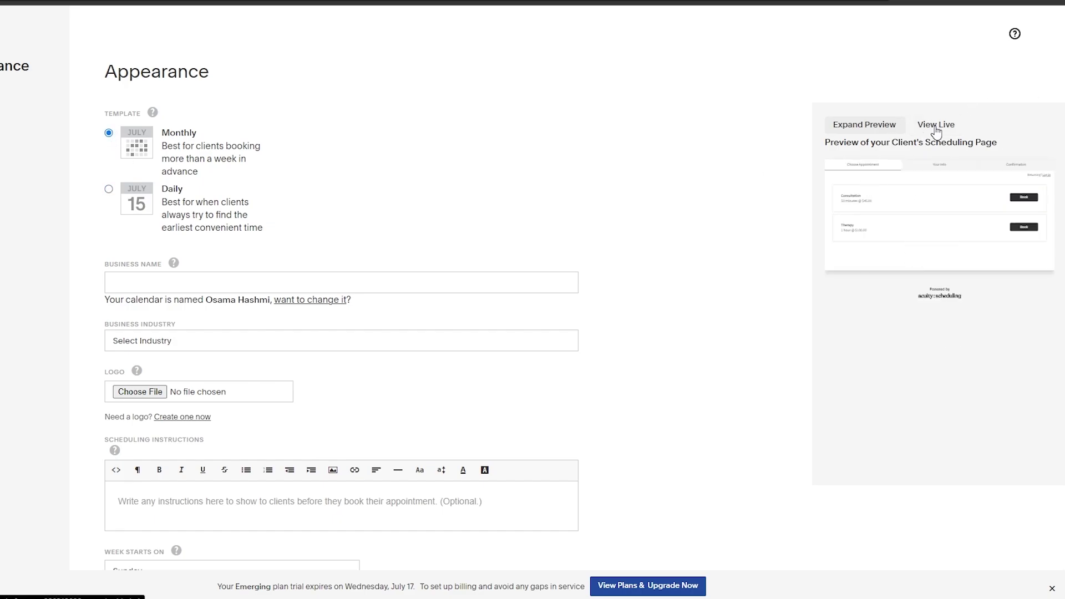
click(866, 125)
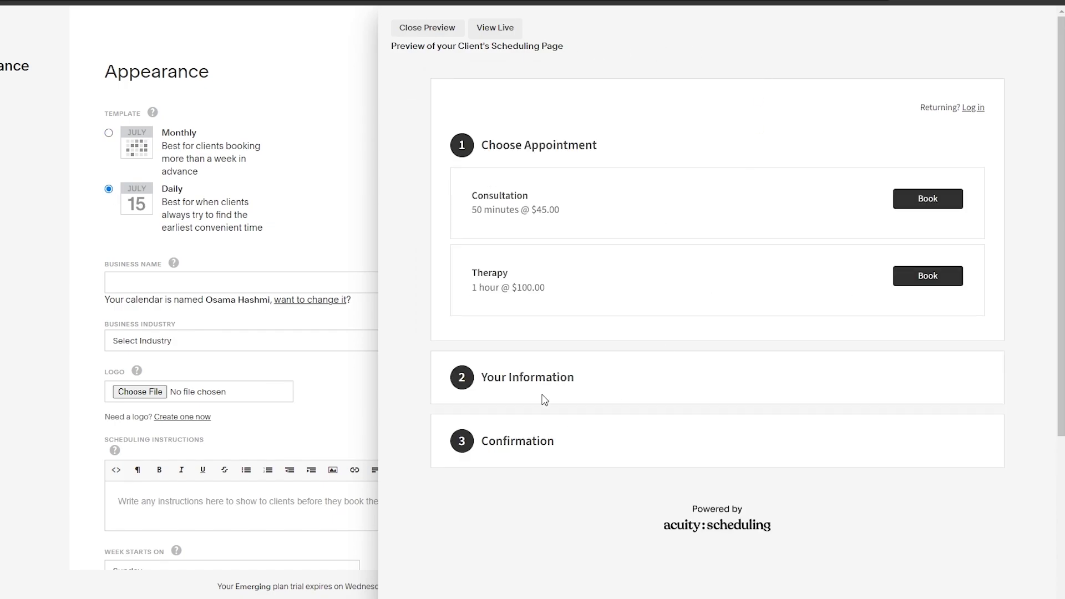
click(427, 28)
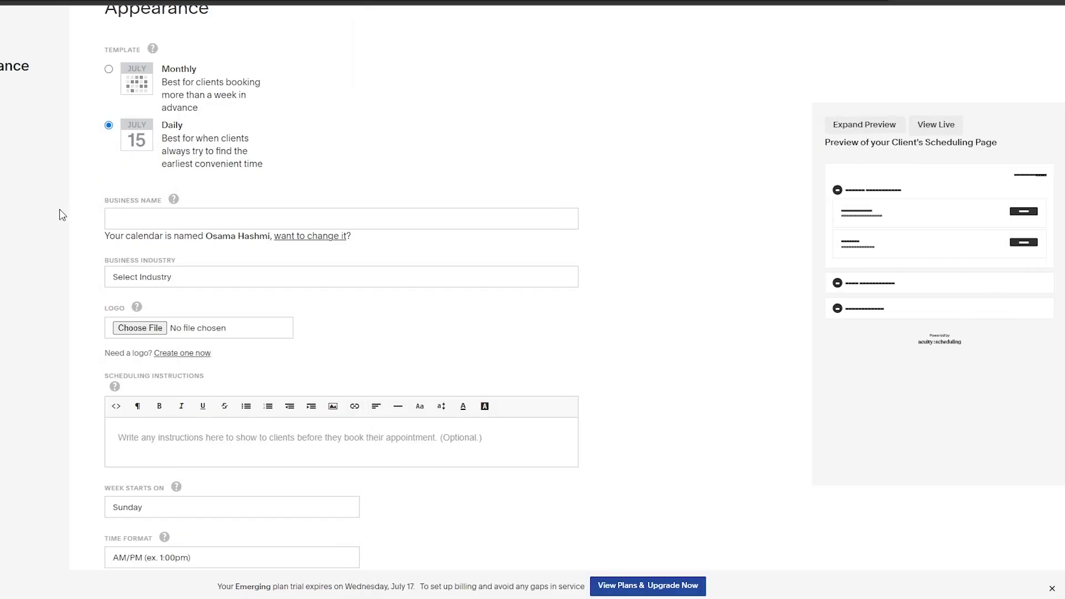
Set the business name to Osm Therapy and the business industry to Consulting
click(183, 213)
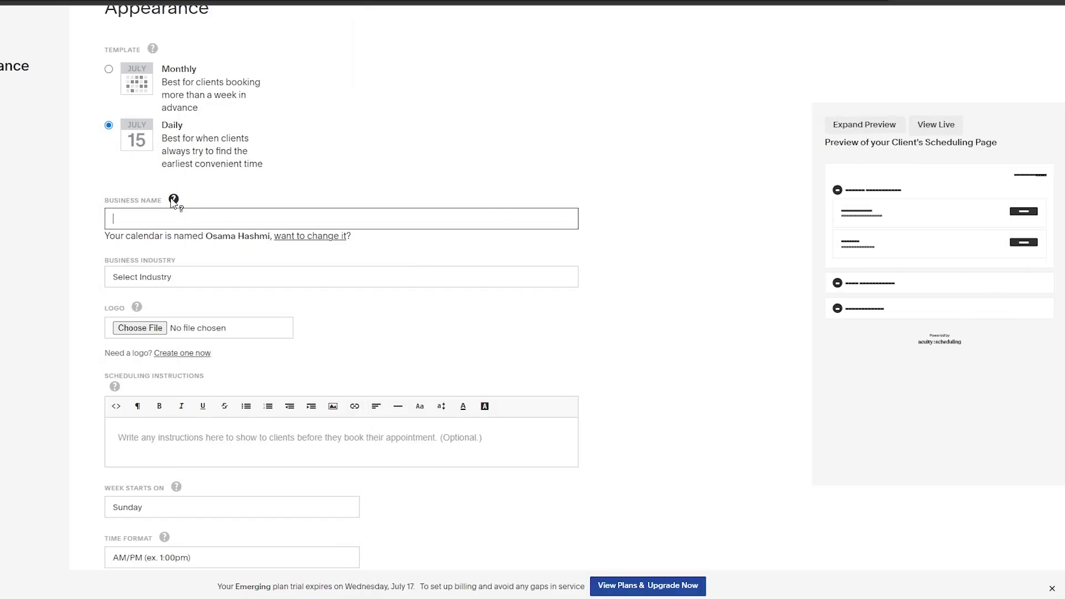
text(Osm Therapy)
click(148, 278)
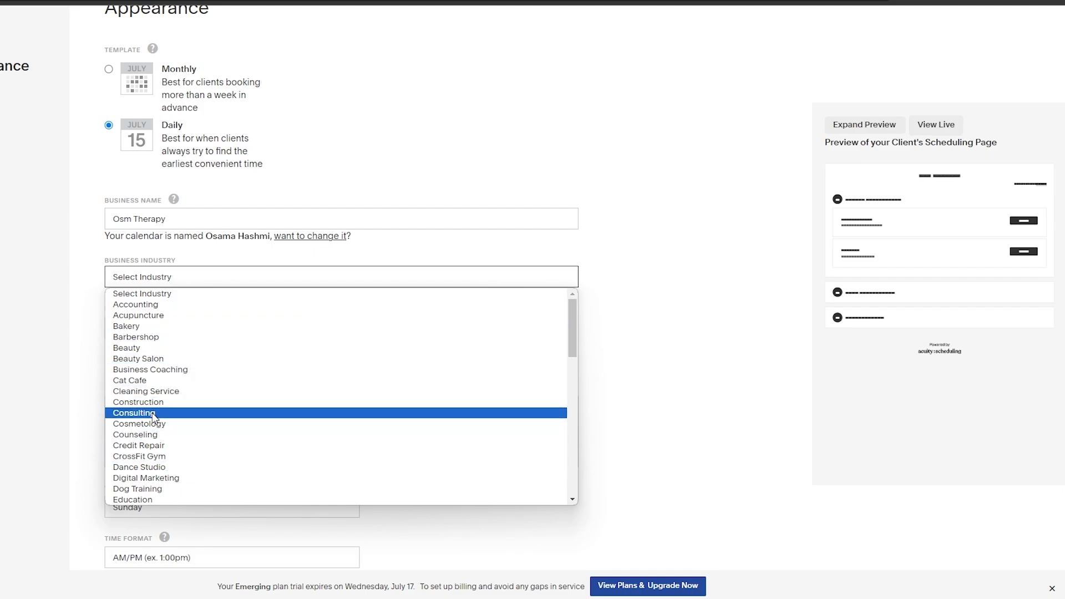
scroll(169, 427, down, 15)
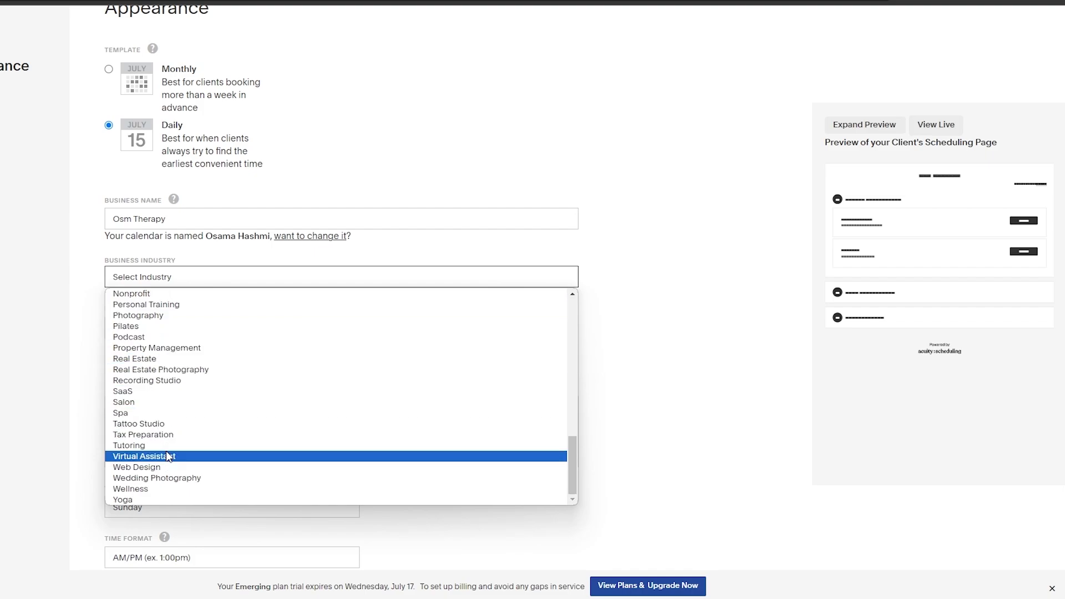
scroll(167, 427, up, 10)
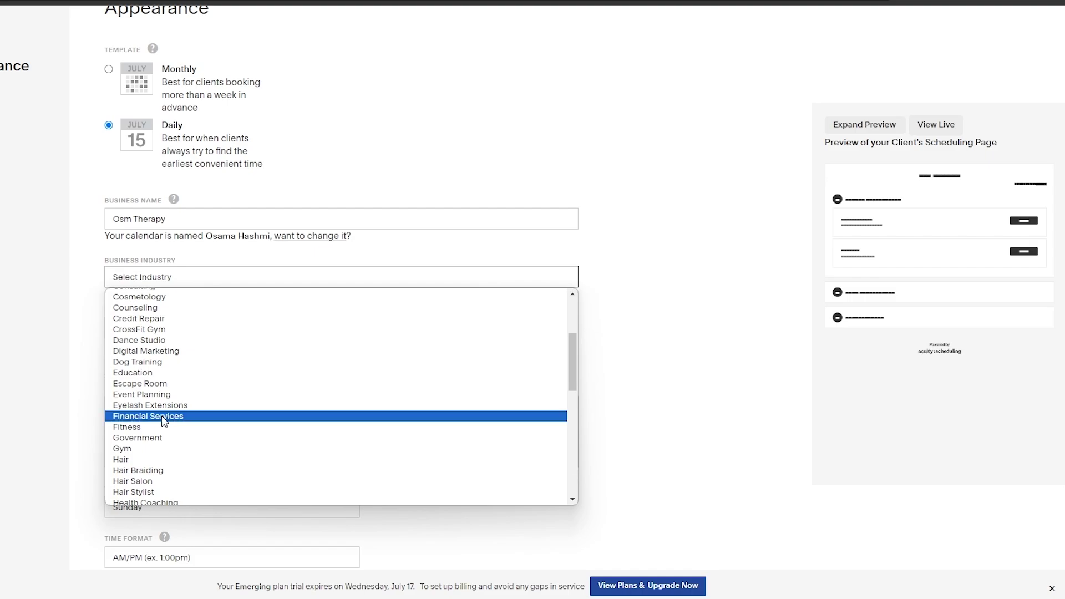
scroll(161, 410, up, 3)
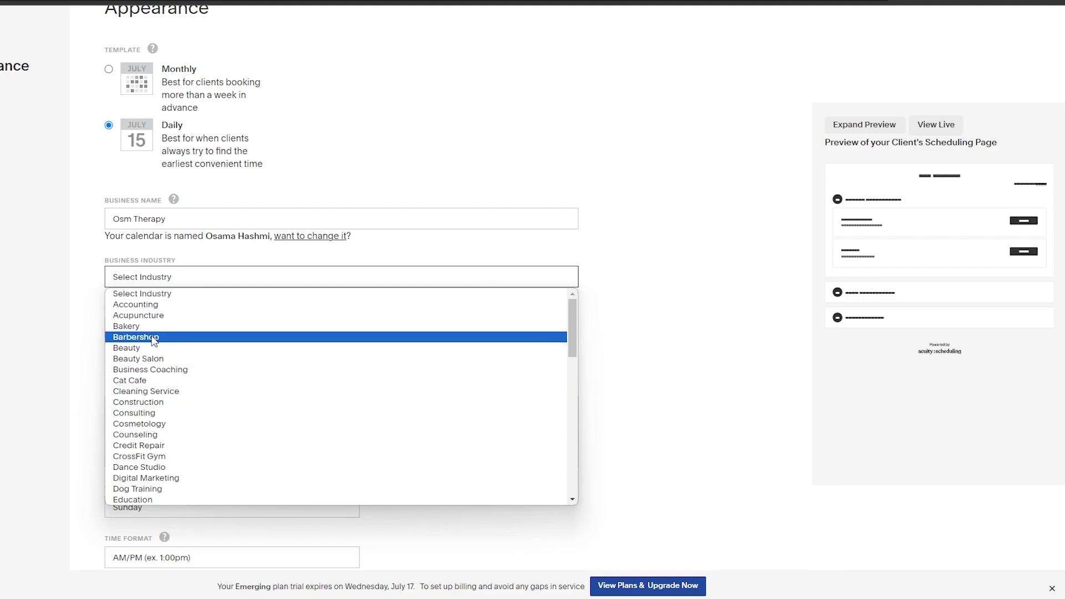
click(169, 414)
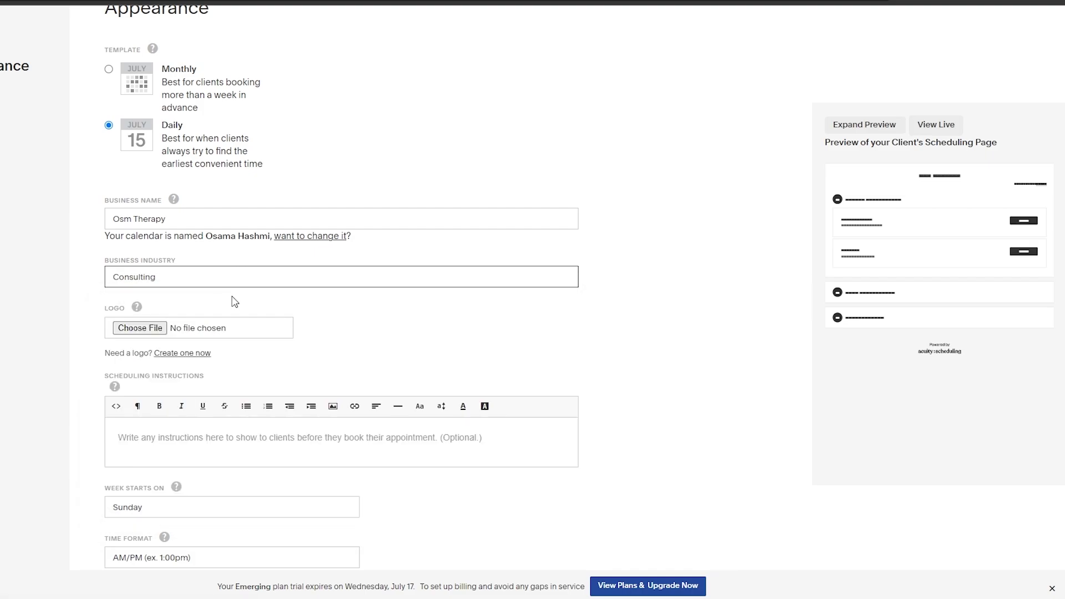
Choose the white_shirt-re...-preview.png file from the design folder as the business logo
scroll(143, 312, down, 4)
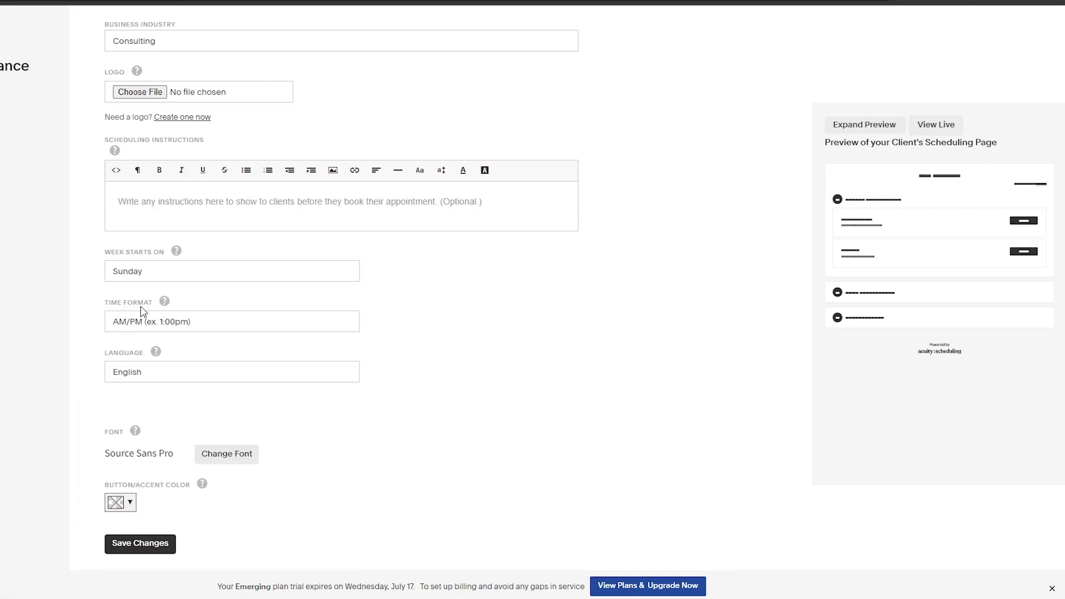
click(121, 197)
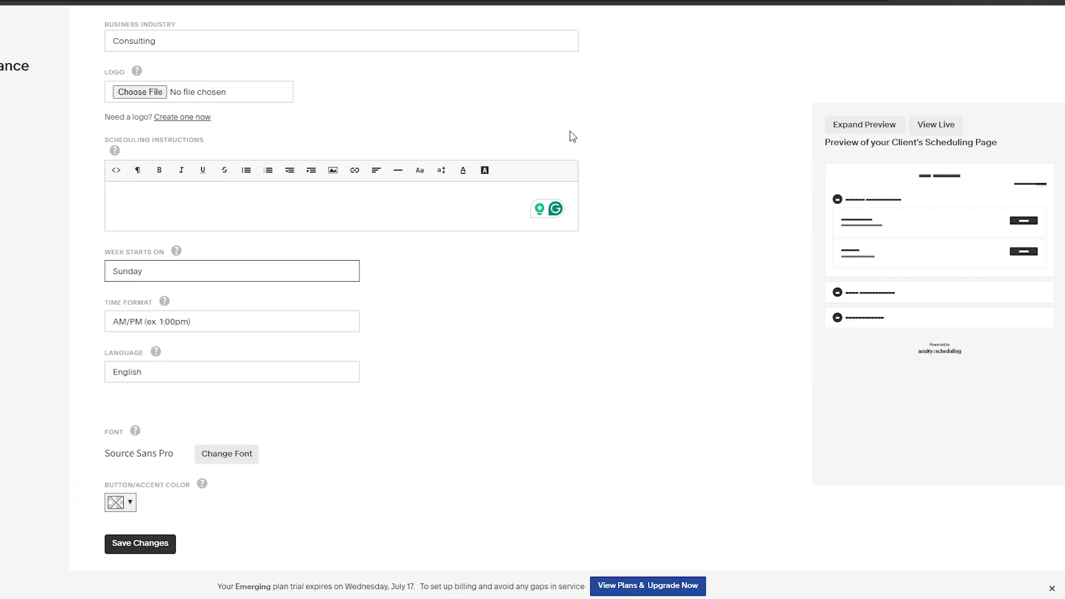
click(126, 218)
scroll(125, 218, up, 2)
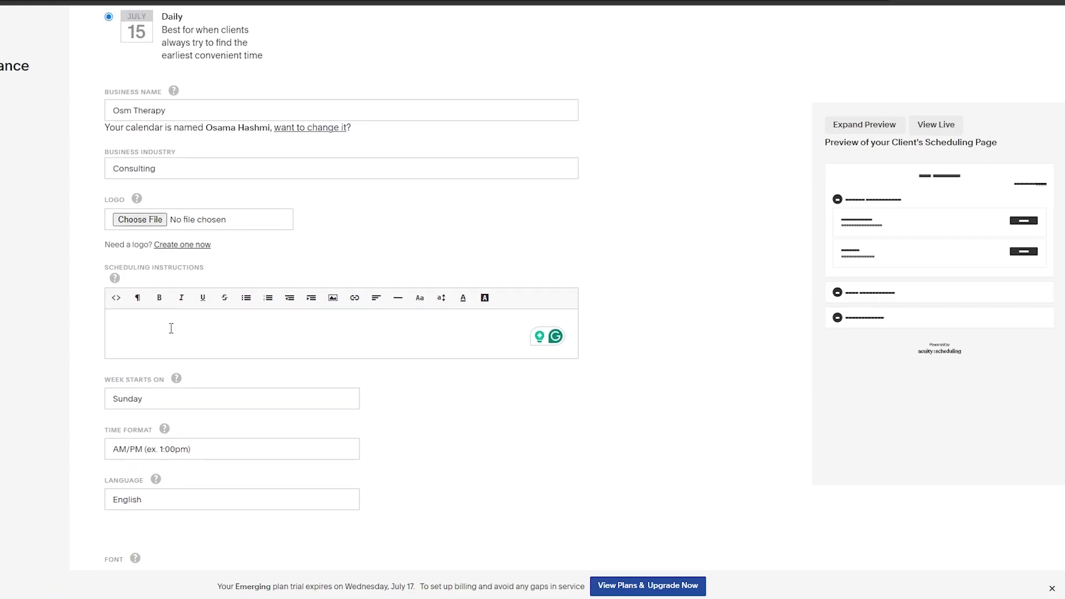
click(158, 219)
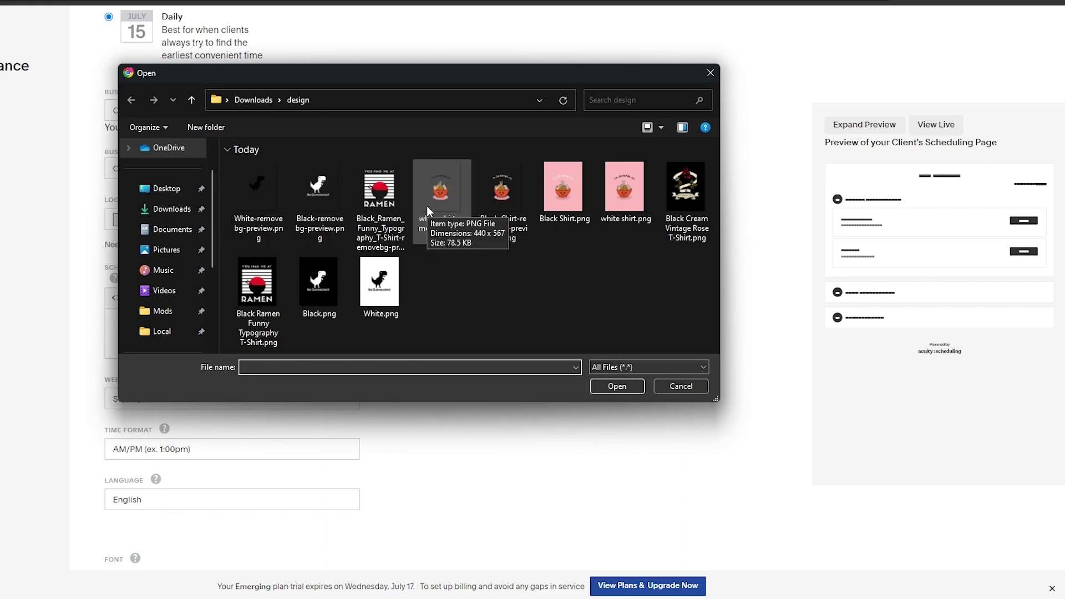
double_click(442, 189)
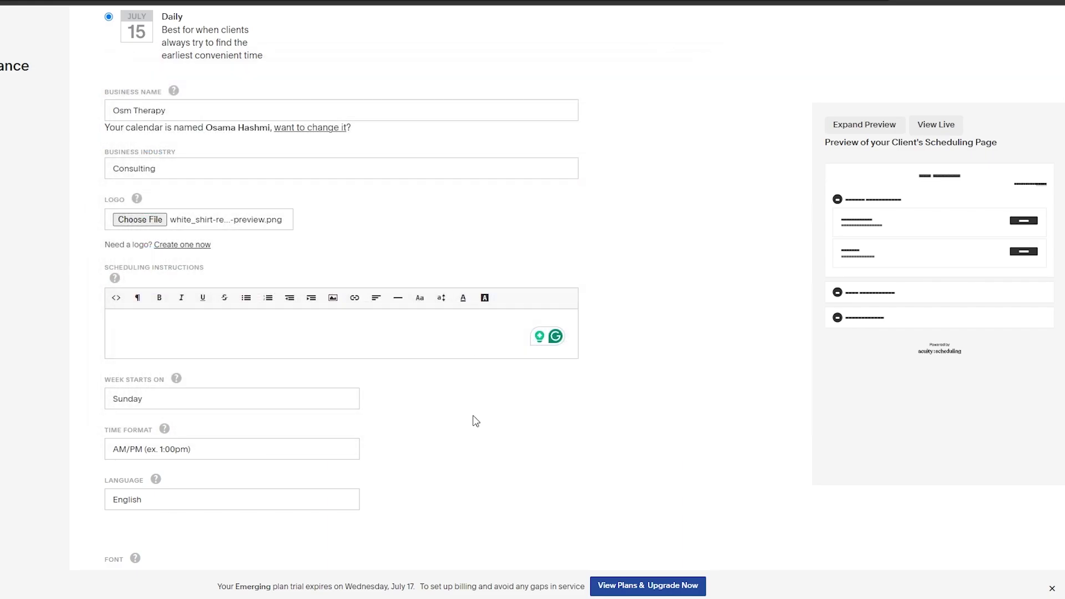
Check the client scheduling page in the expanded preview, including its lower part, and close the preview
click(851, 131)
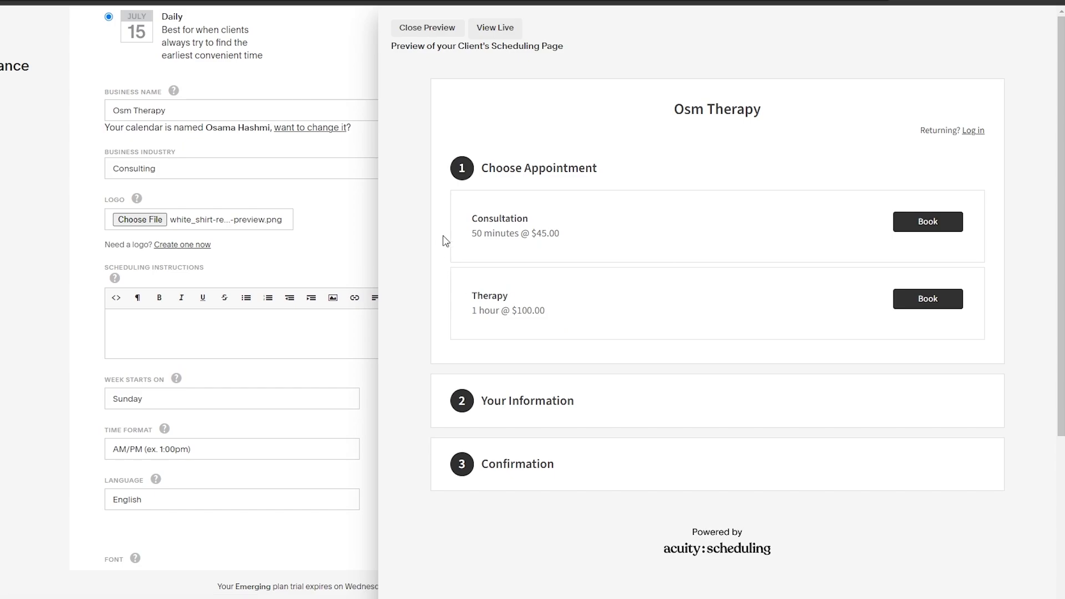
scroll(709, 438, down, 4)
scroll(709, 438, up, 4)
click(430, 28)
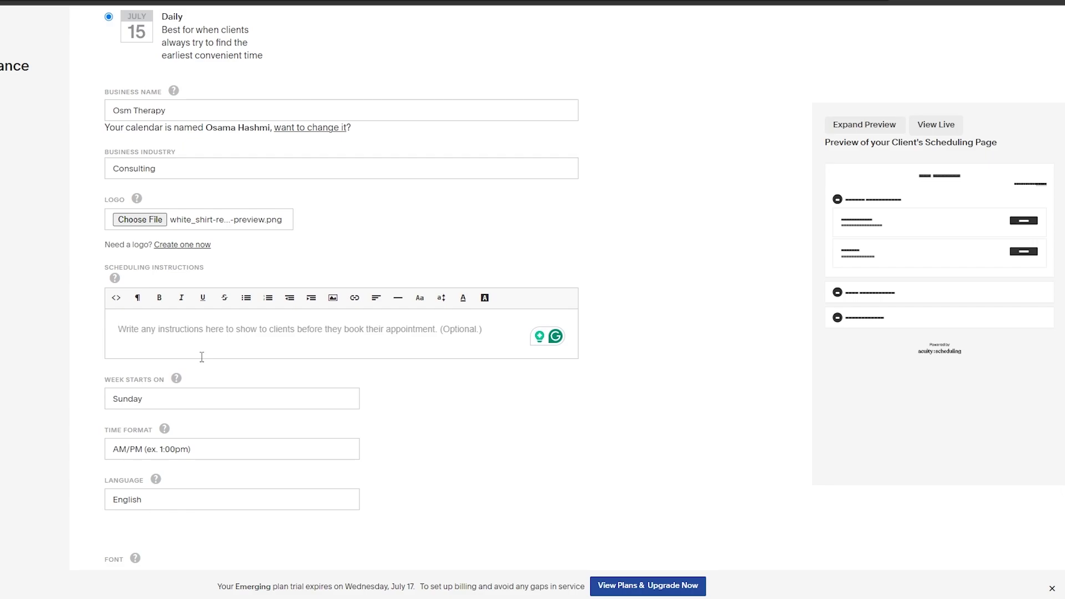
Add bulleted scheduling instructions covering booking procedure, availability, lead time and cancellation policy, and compare the Daily and Monthly templates in the expanded preview
text(Booking Procedure: Please make sure to double-check the bookings. Availability: Make sure to check availability beforehand. Lead Time: If you want to make some changes make sure to tell us 2 hours in advance Cancellation Policy: If you are running late then notify us an hour early otherwise if you are late your appointment will be canceled and will need to be rescheduled with the receptionist)
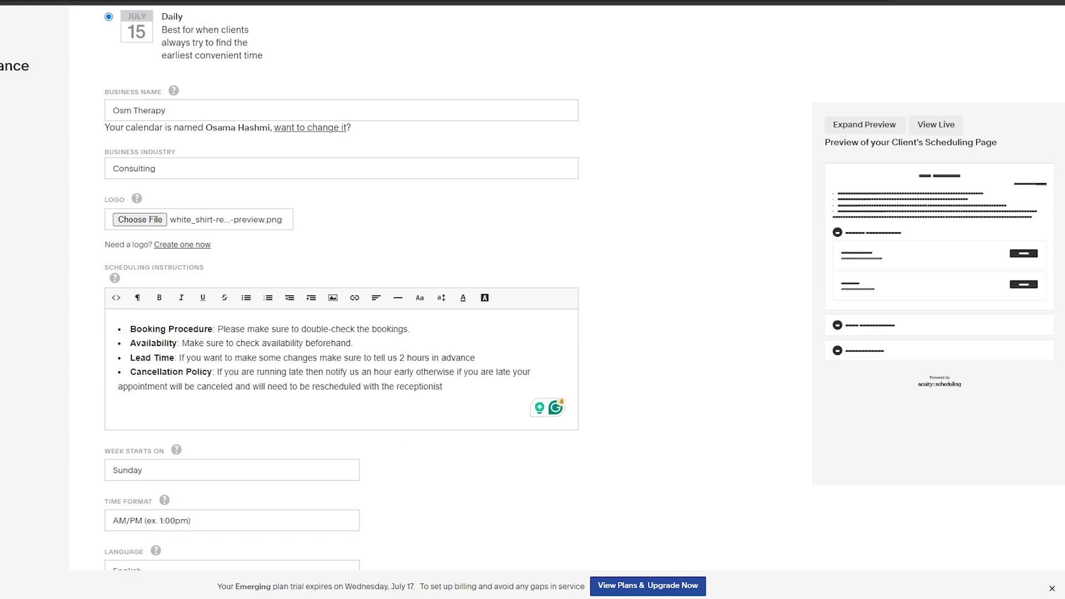
click(855, 125)
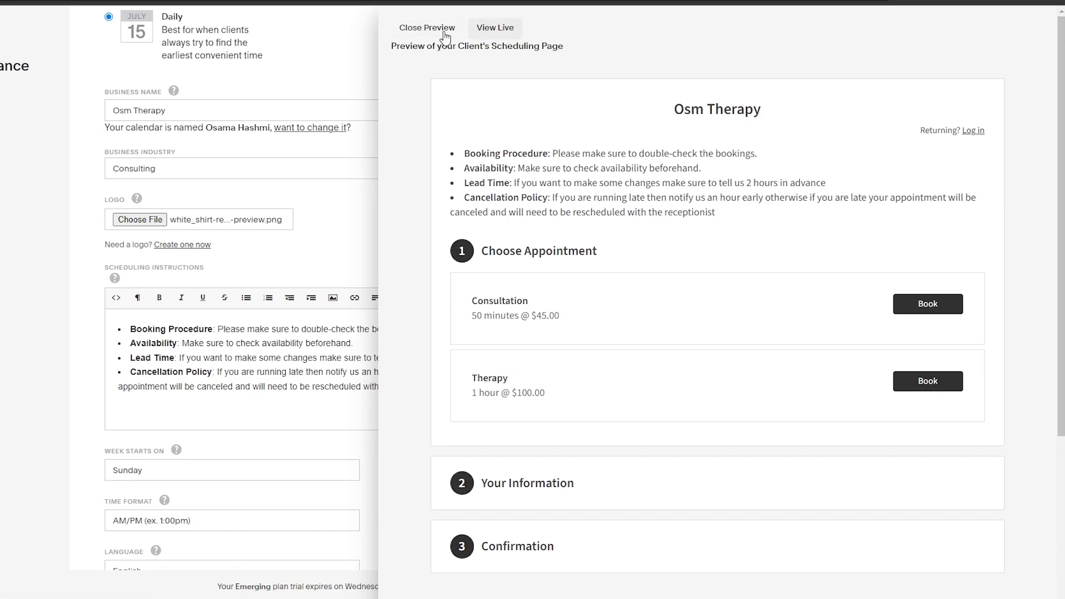
click(426, 27)
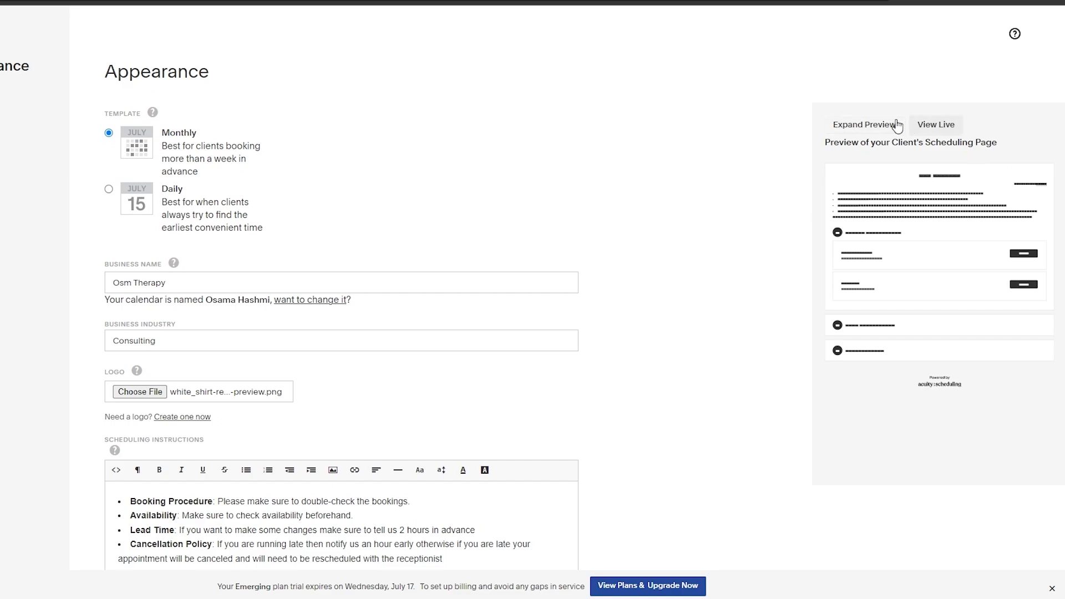
click(864, 125)
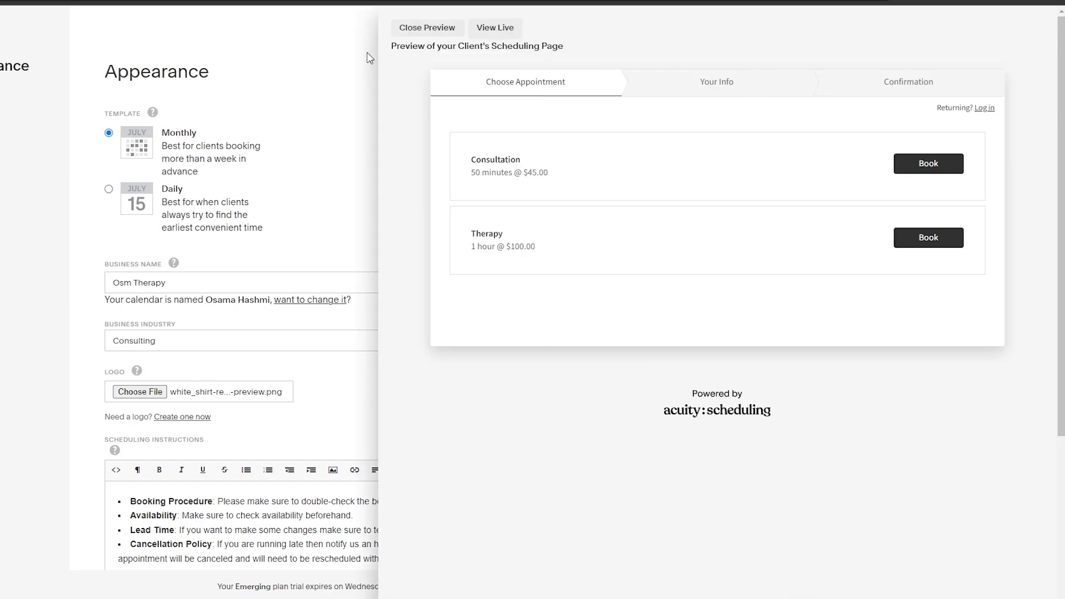
click(438, 27)
Set the week to start on Monday, with the AM/PM time format and English as the language
scroll(420, 284, down, 7)
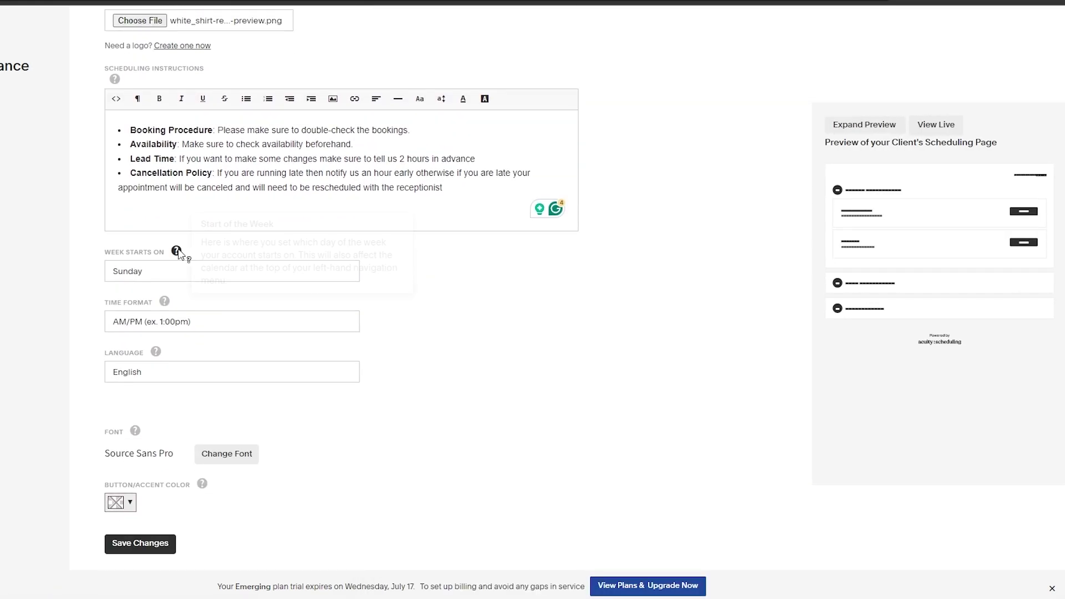
drag(111, 252, 132, 255)
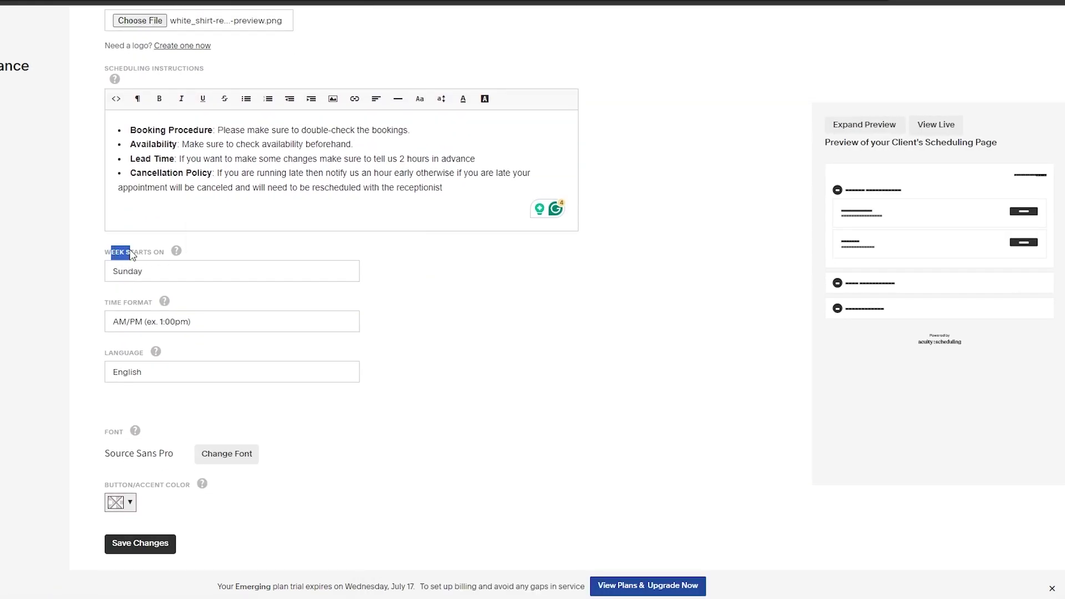
click(149, 280)
click(143, 300)
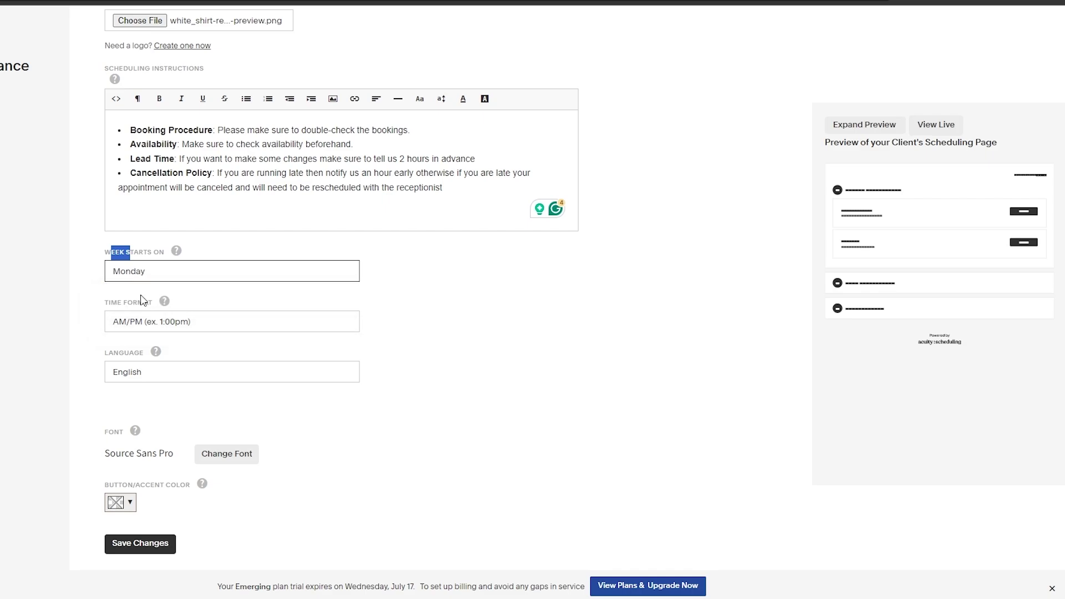
click(141, 326)
click(154, 339)
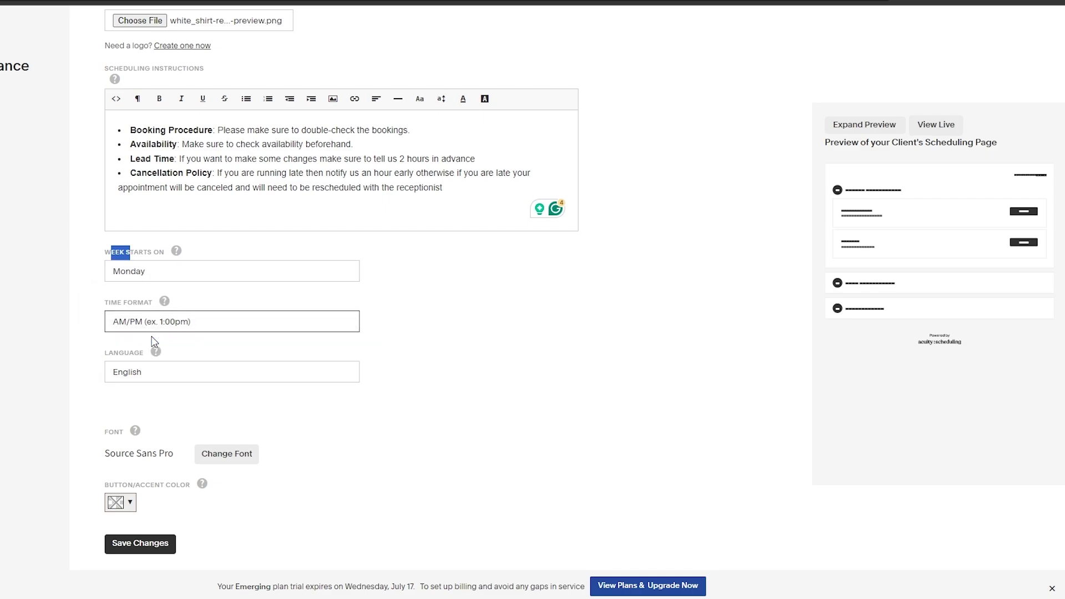
click(190, 371)
click(155, 385)
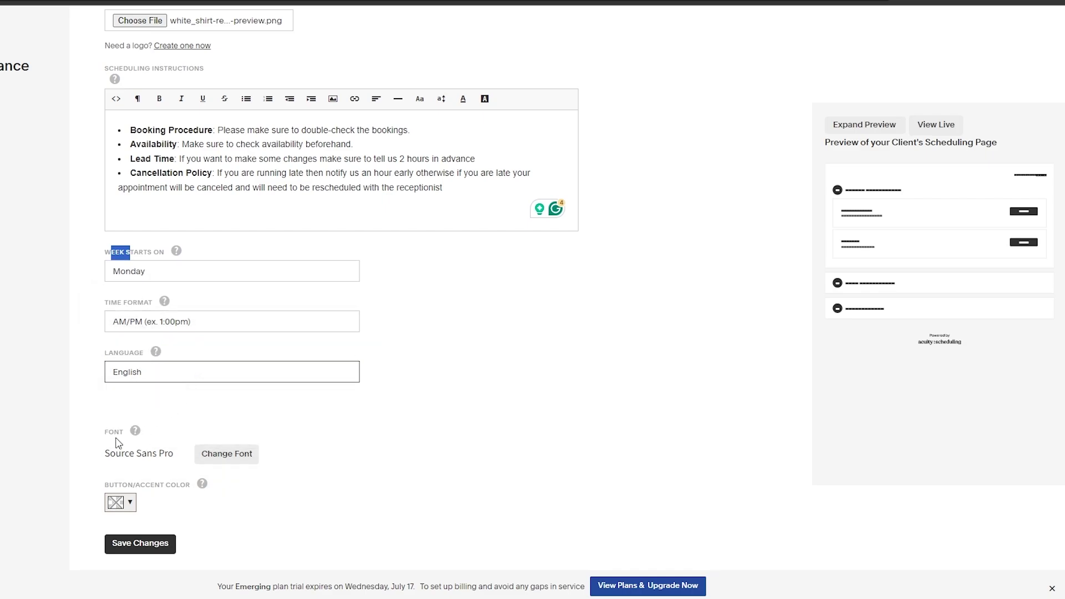
Try the Roboto font in the expanded preview, and change the scheduling page font to Lato
click(238, 459)
click(121, 490)
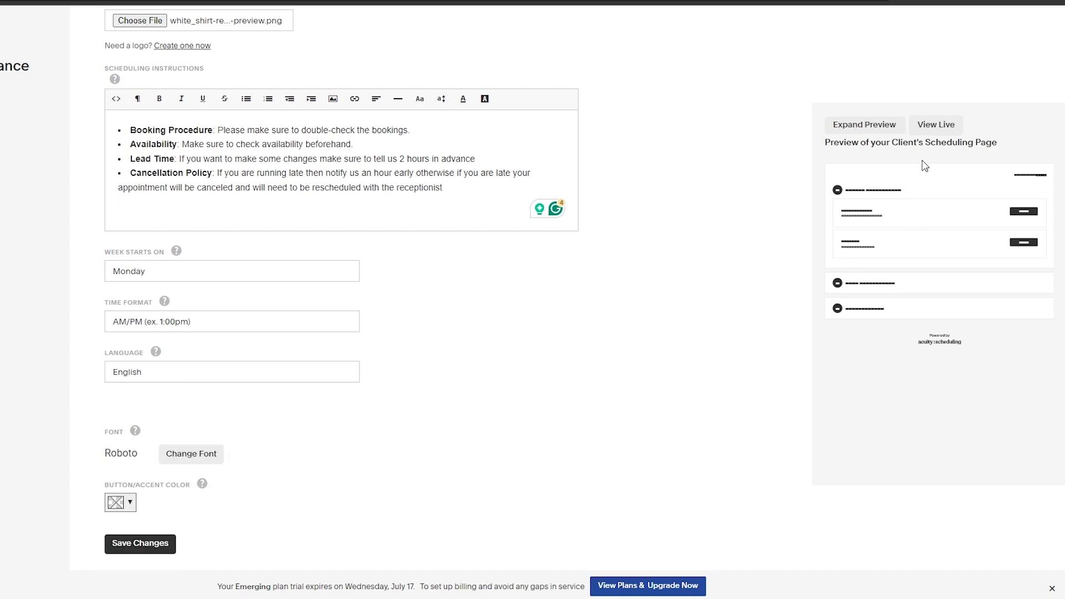
click(900, 133)
click(182, 458)
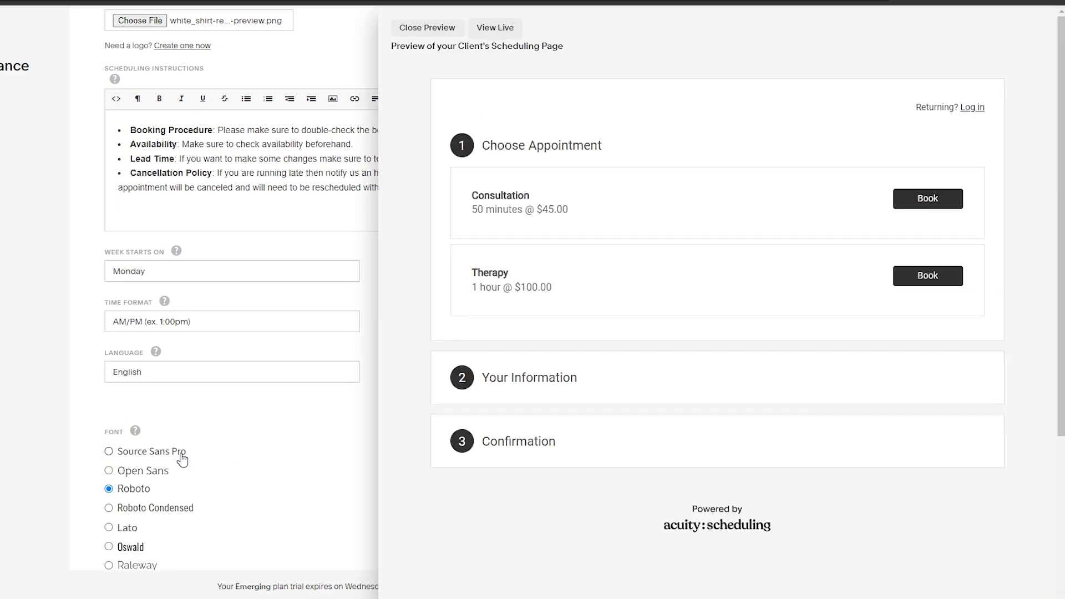
click(126, 528)
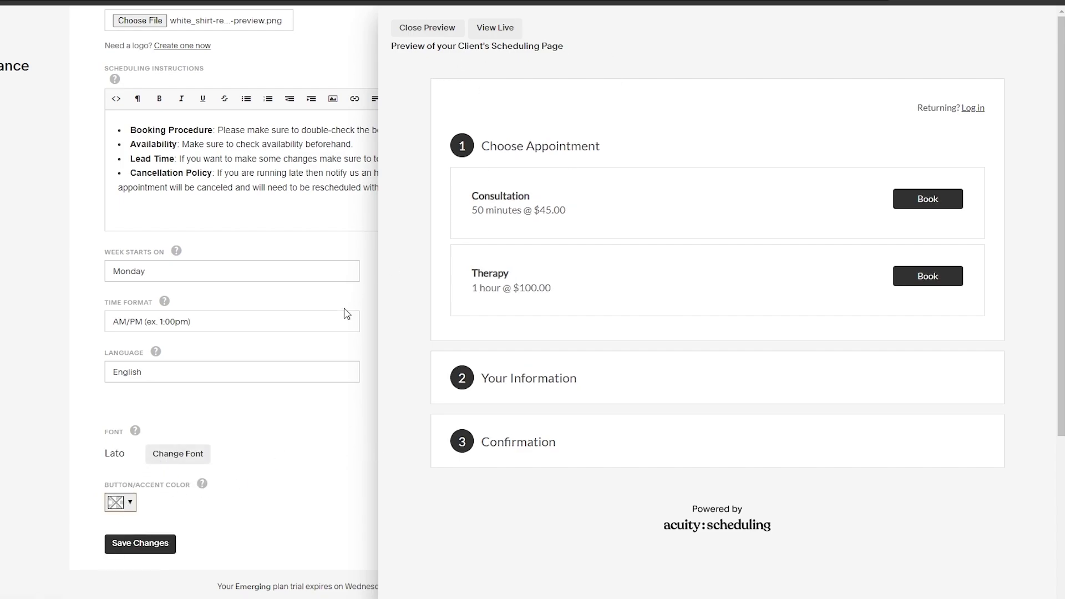
Try grey #666666 and a darker blue as the button/accent colour, set it to light blue, and save the appearance changes
click(120, 503)
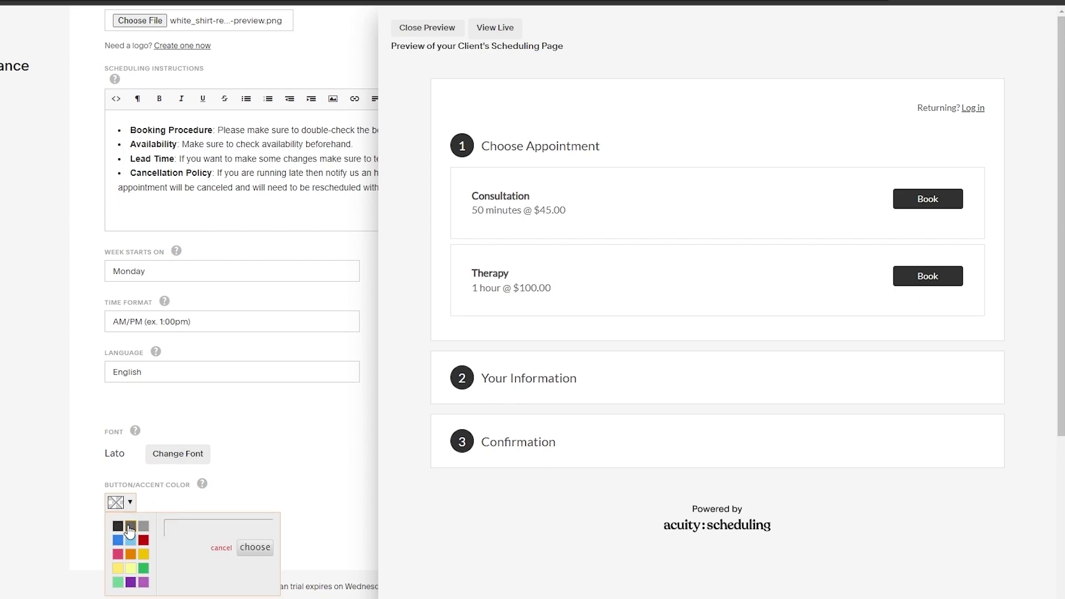
click(130, 527)
click(120, 503)
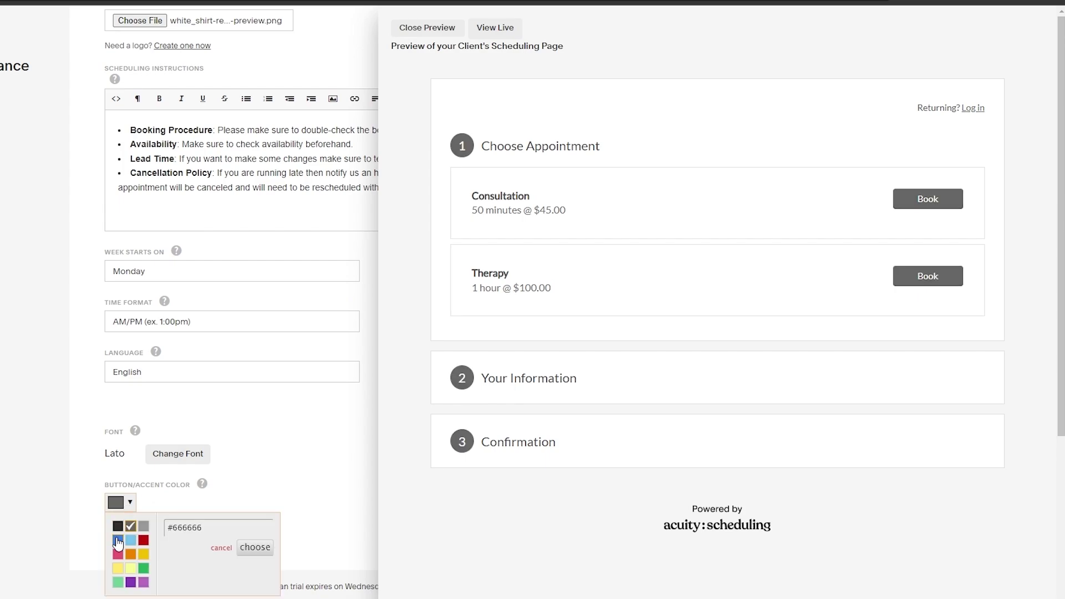
click(117, 540)
click(120, 502)
click(130, 539)
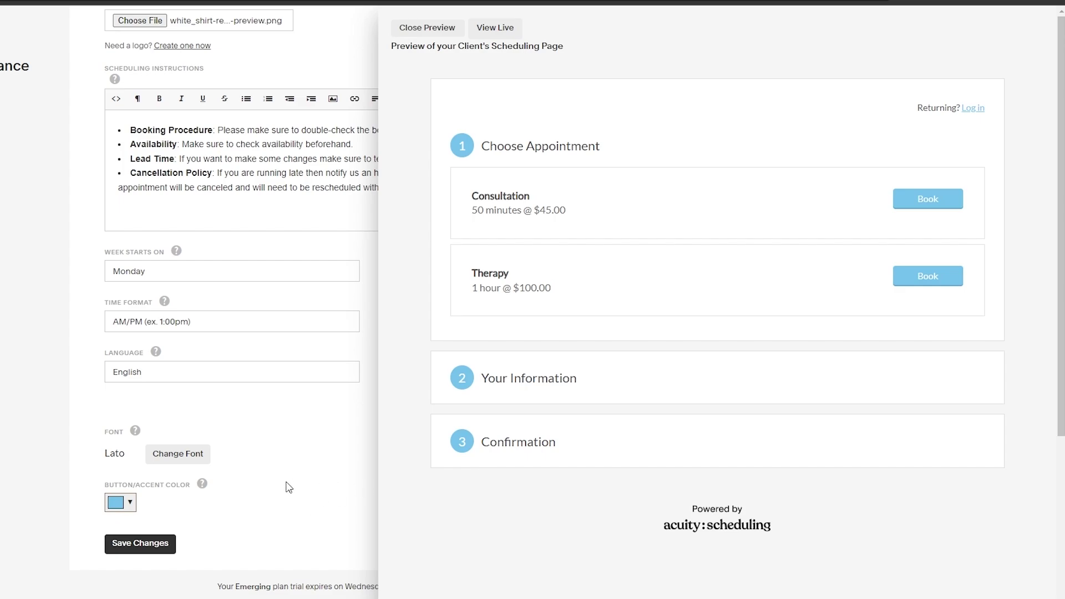
click(428, 29)
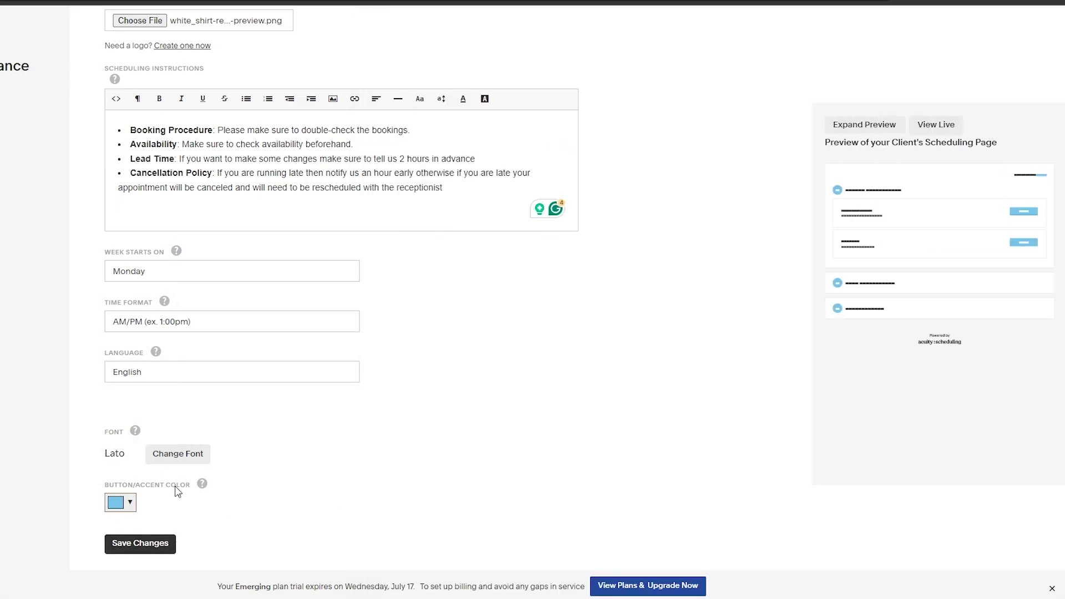
click(109, 544)
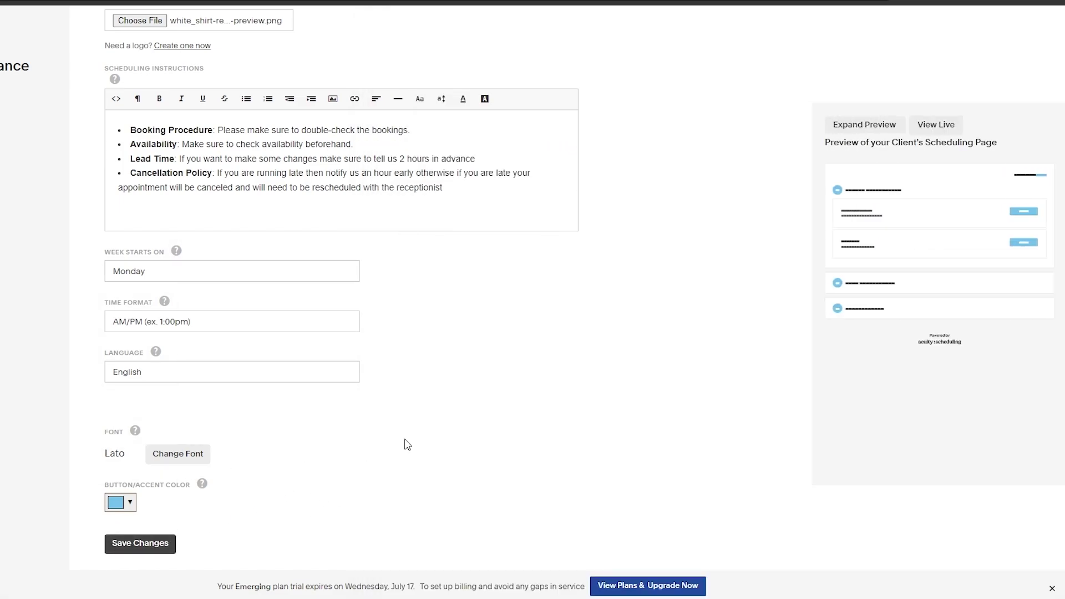
Inspect the live client scheduling page, and look over the saved Appearance settings and logo
click(943, 125)
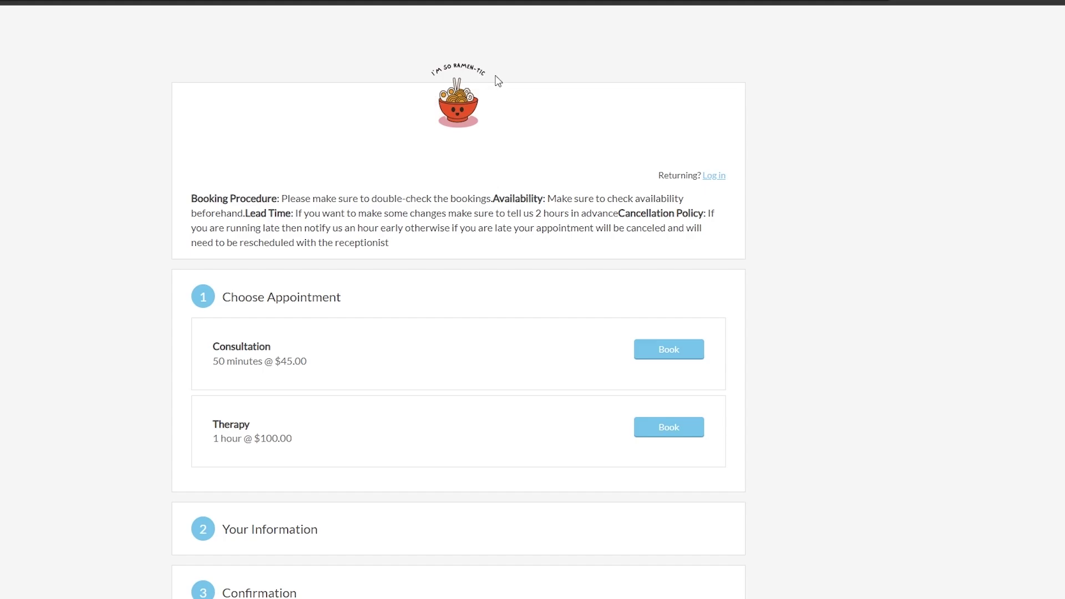
scroll(559, 88, down, 2)
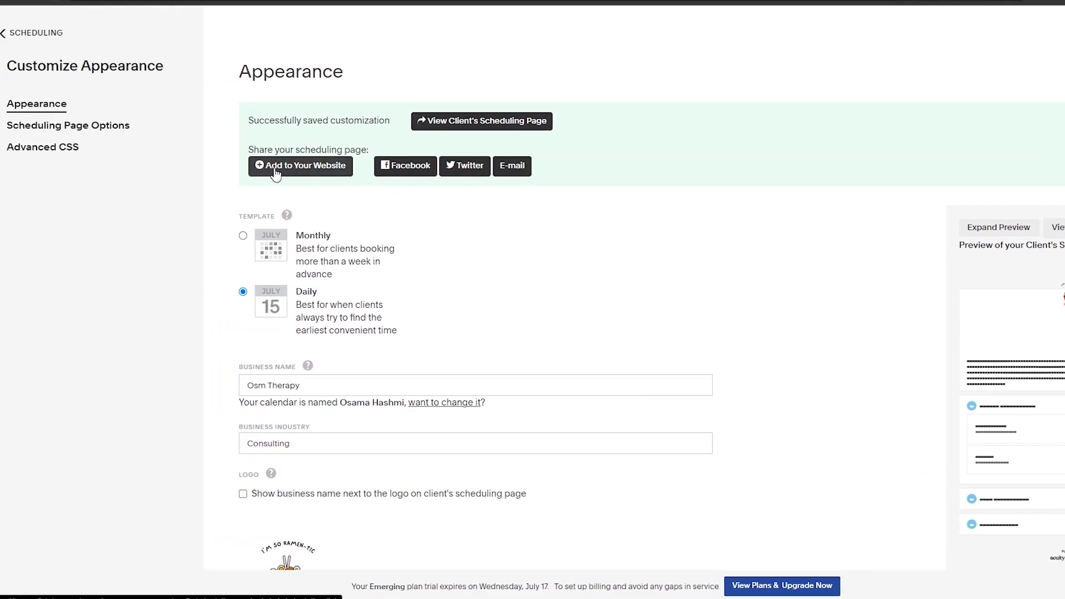
click(493, 124)
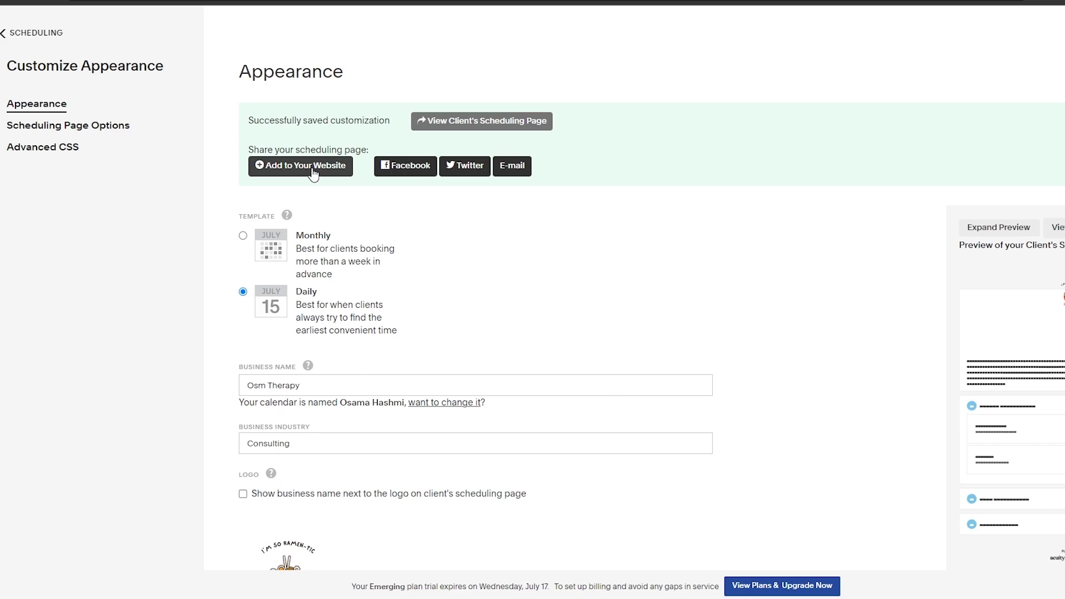
scroll(304, 357, down, 5)
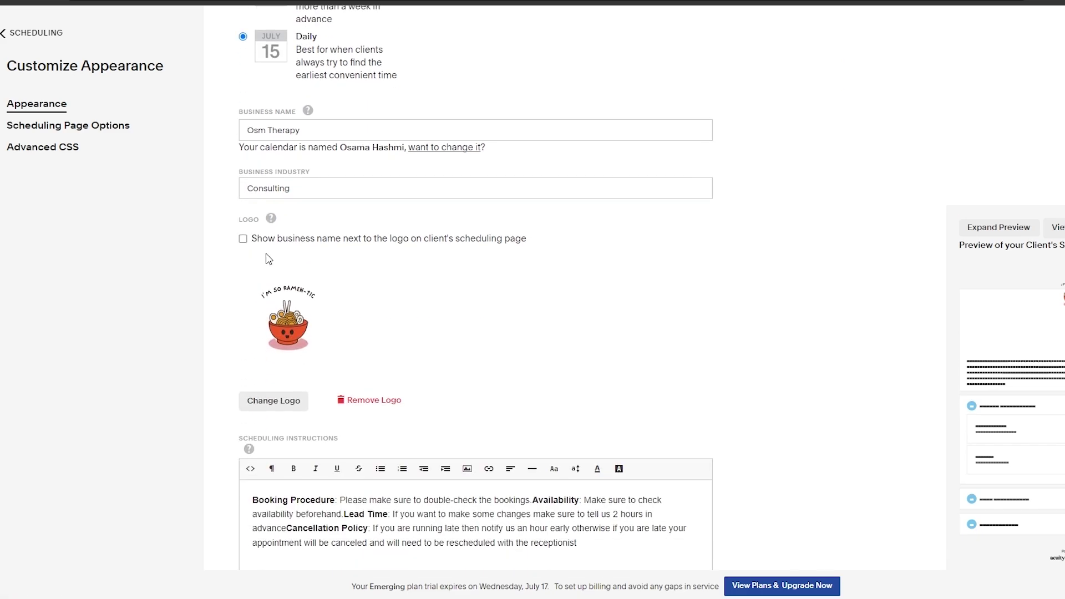
Review and save the Scheduling Page Options, and check the client scheduling page in the preview
click(42, 127)
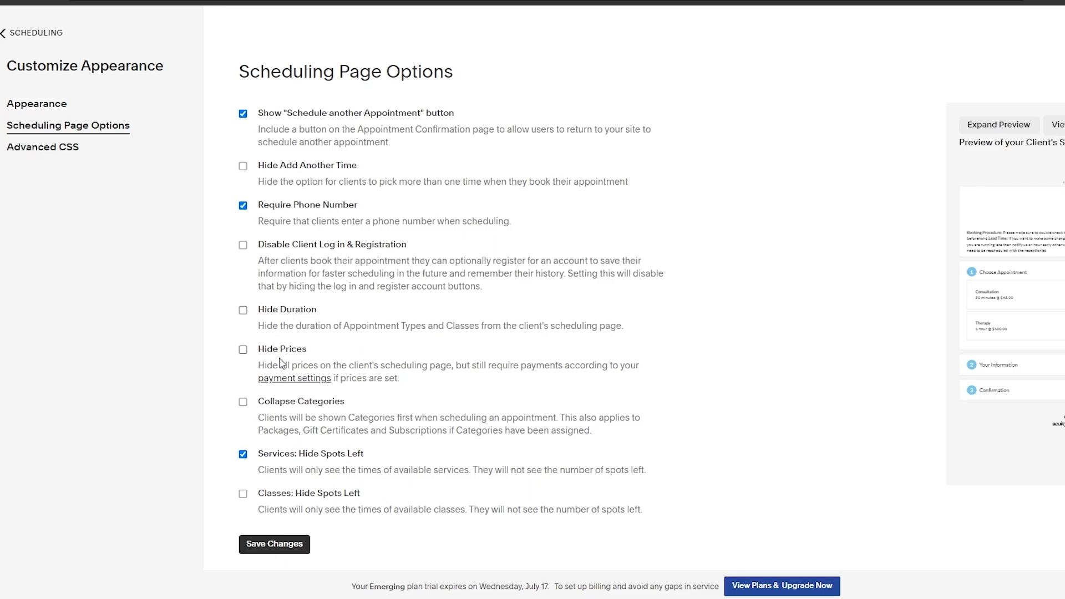
drag(291, 402, 311, 403)
click(275, 544)
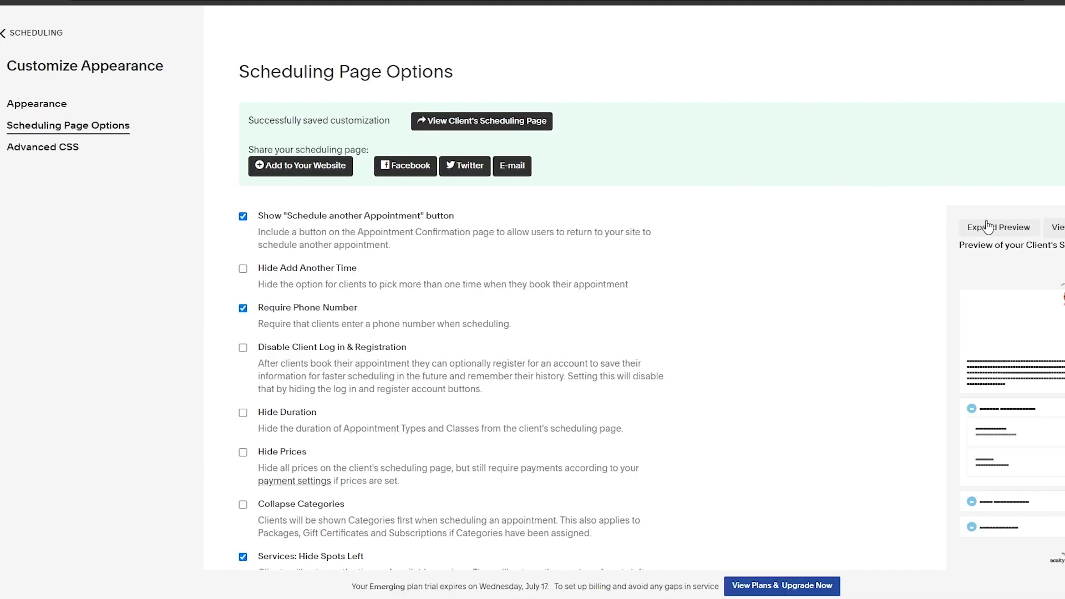
click(987, 227)
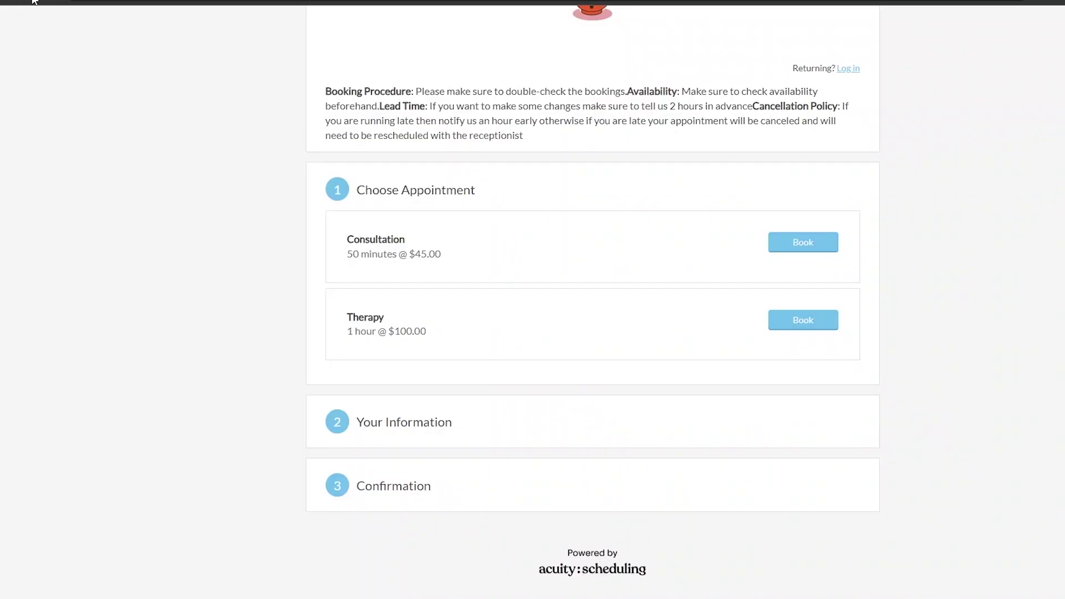
key(Escape)
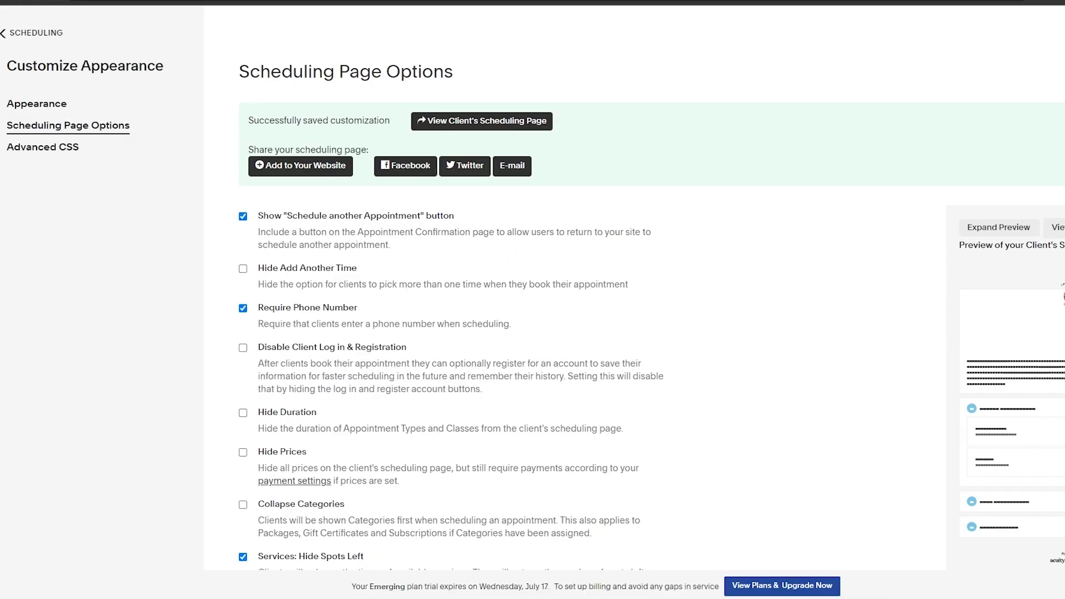
Look at the Advanced CSS and Appearance sections, and open the Scheduling Page Link settings with the direct links and embedding options
click(82, 151)
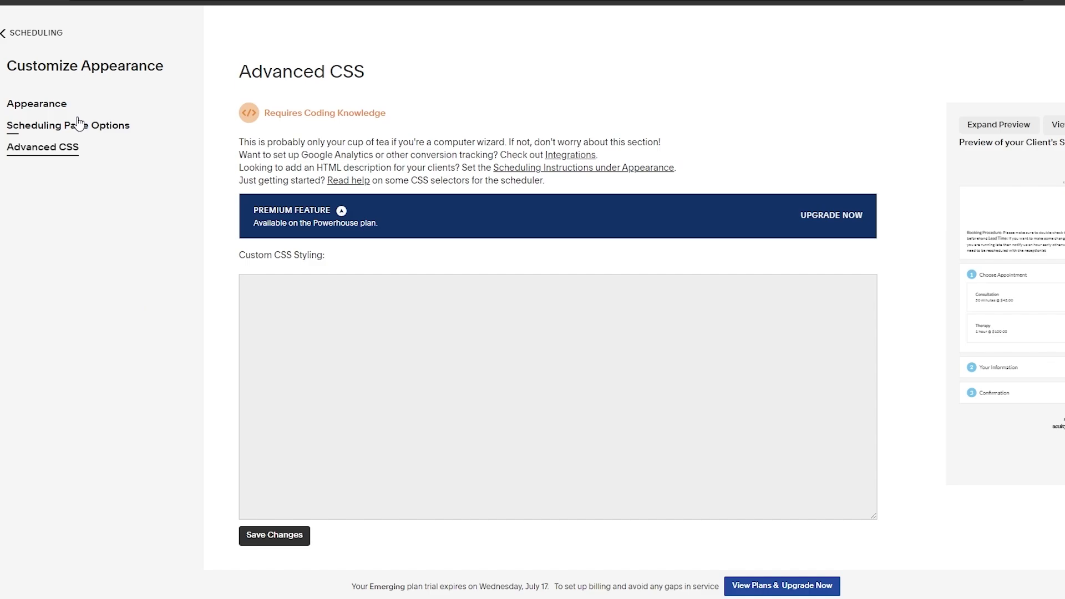
click(61, 109)
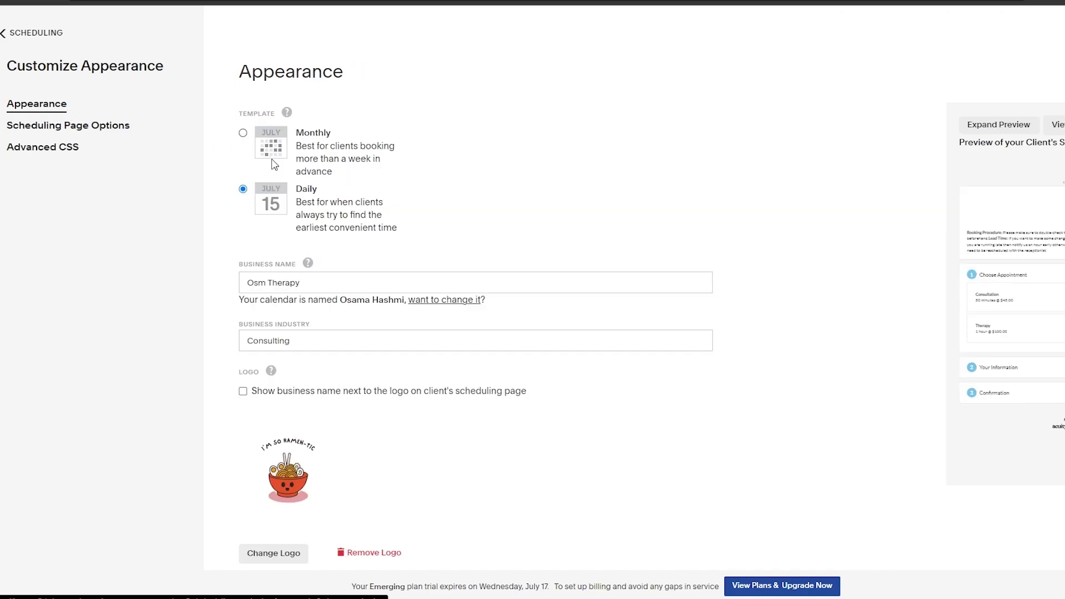
click(298, 166)
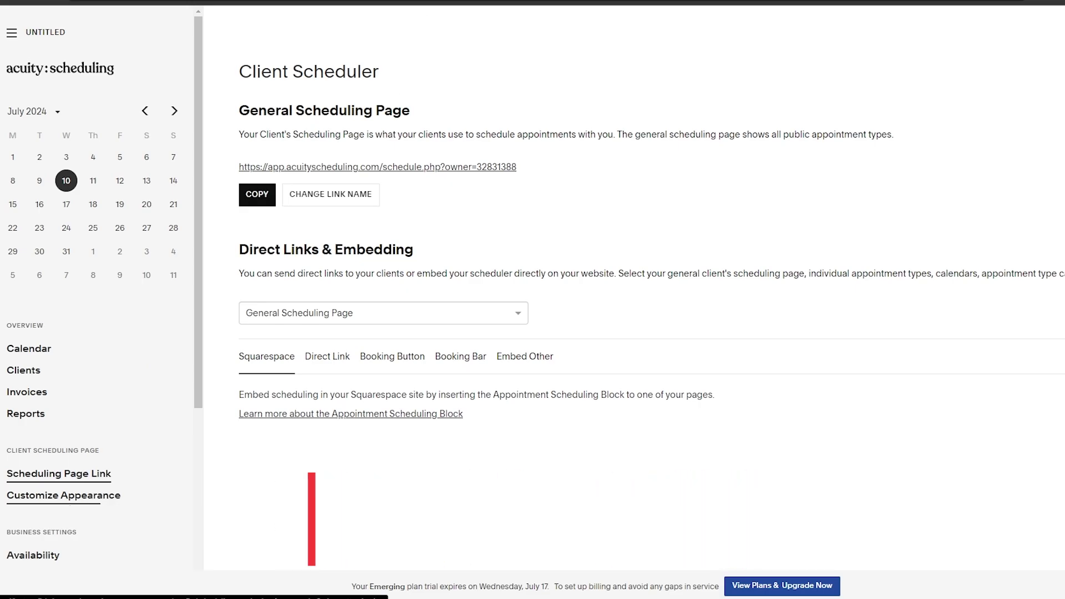
Review the Direct Links & Embedding section and the list of scheduling pages, appointment types and calendars that can be linked
click(72, 496)
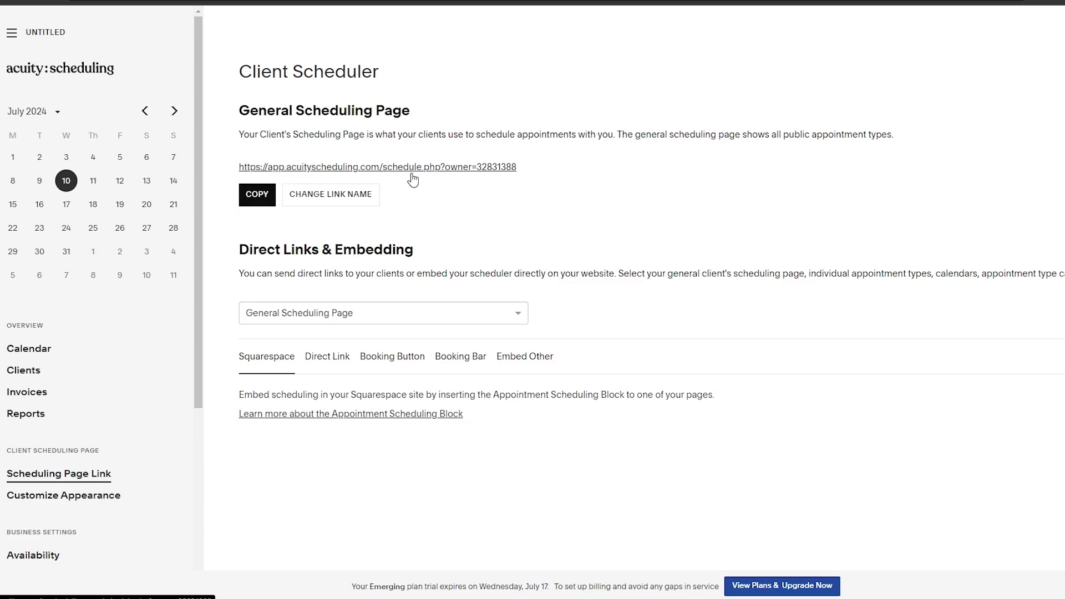
drag(240, 252, 423, 249)
click(304, 312)
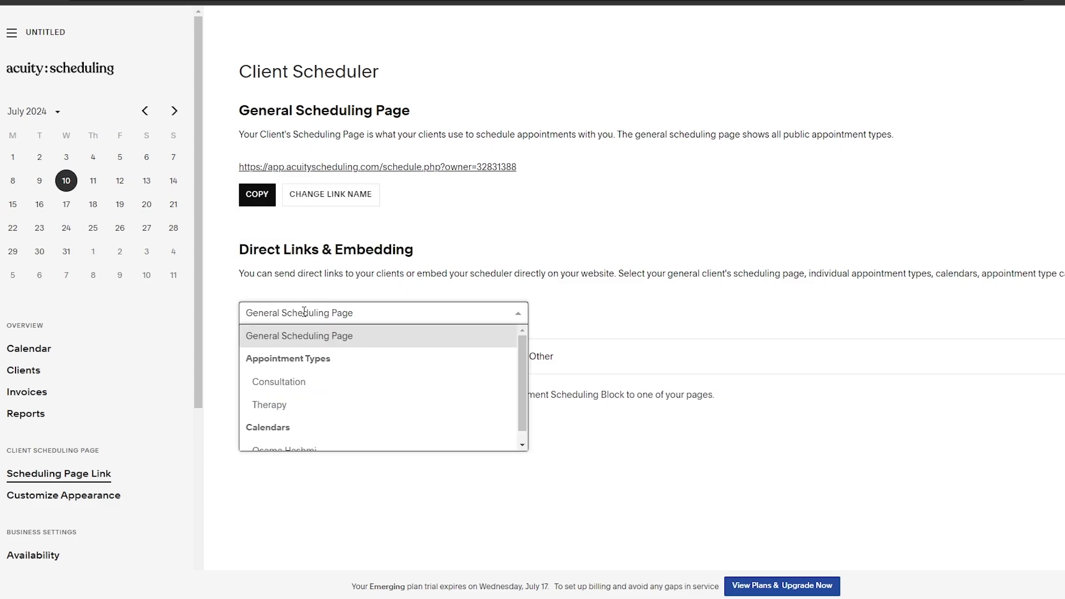
scroll(387, 404, down, 1)
click(718, 339)
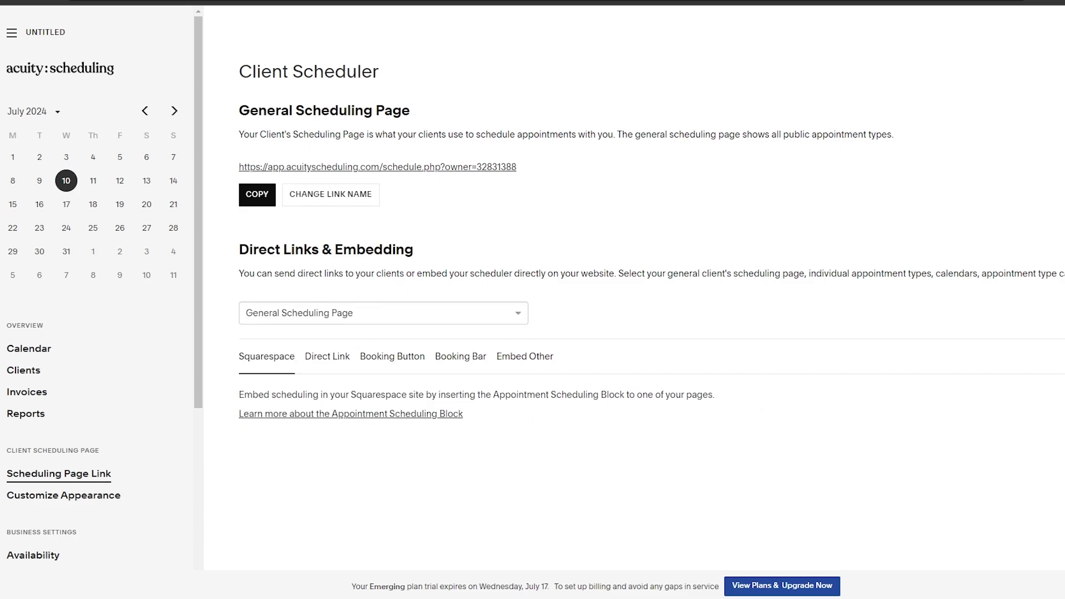
Look at the live client scheduling page, search the web for "squarspace", and open the Squarespace website
click(370, 6)
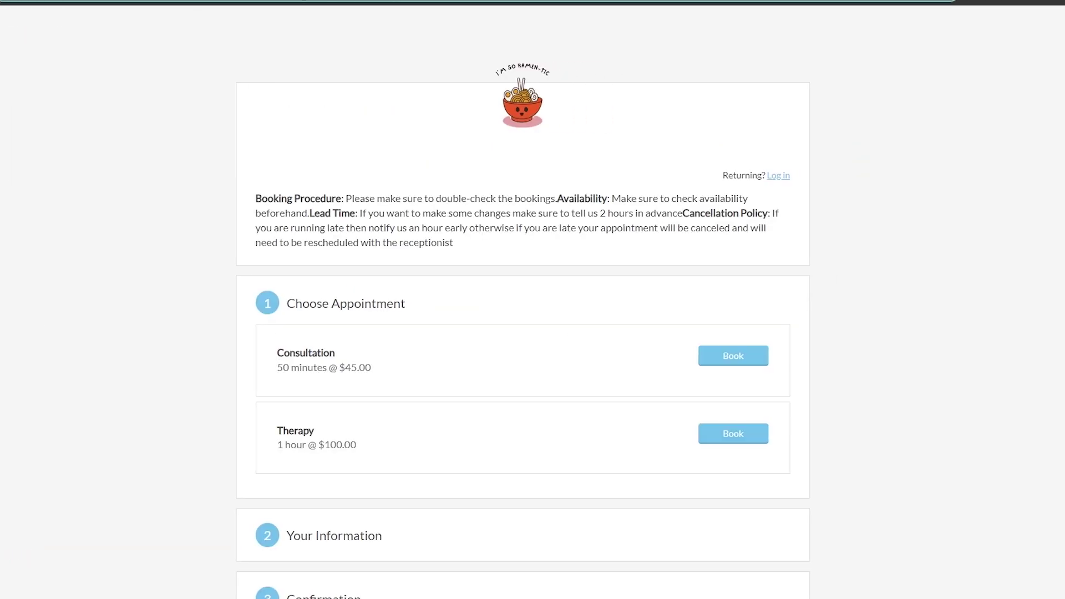
key(ctrl+l)
text(squarspace)
key(Return)
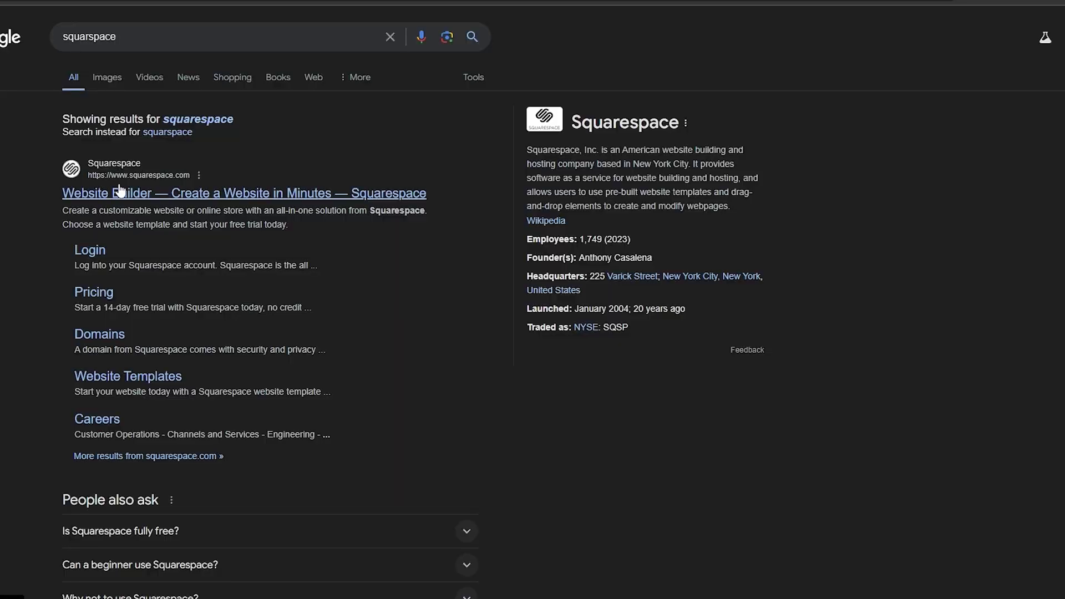
click(121, 191)
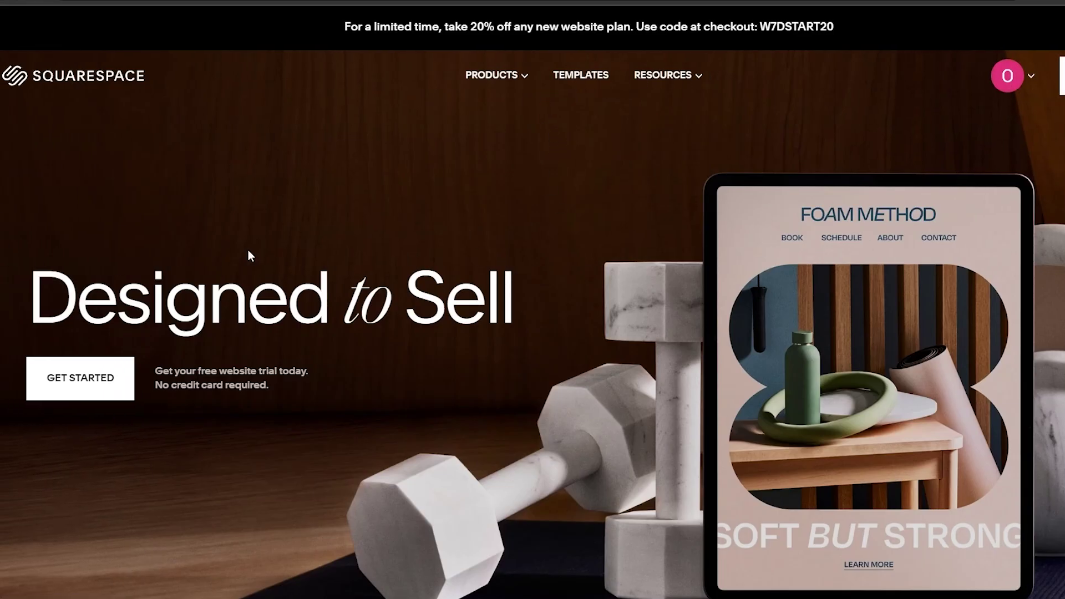
Start creating a Squarespace website and choose Consulting as the site topic
click(577, 74)
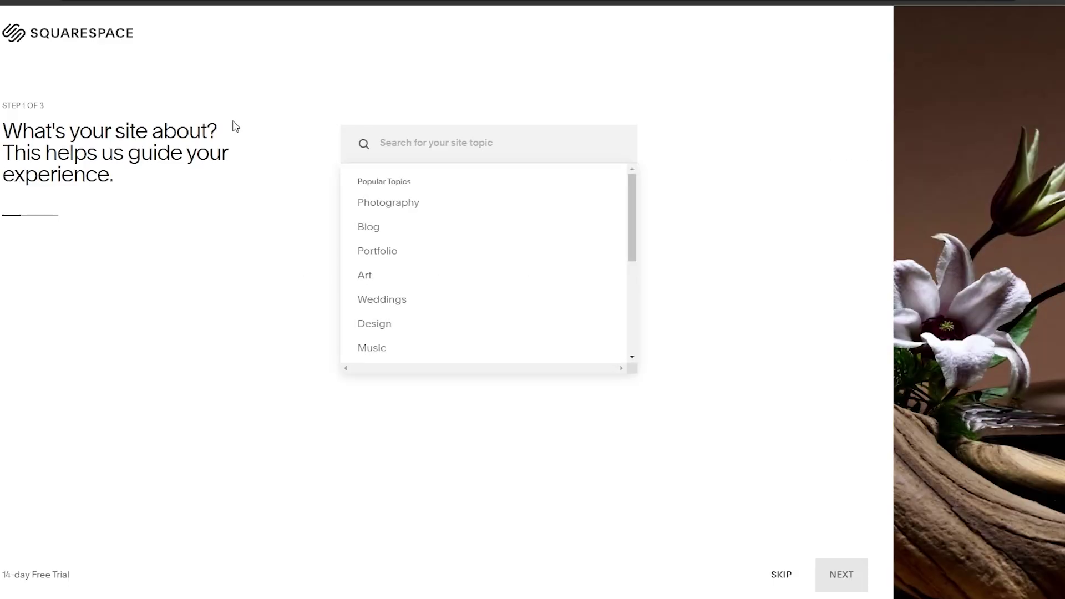
scroll(488, 201, down, 5)
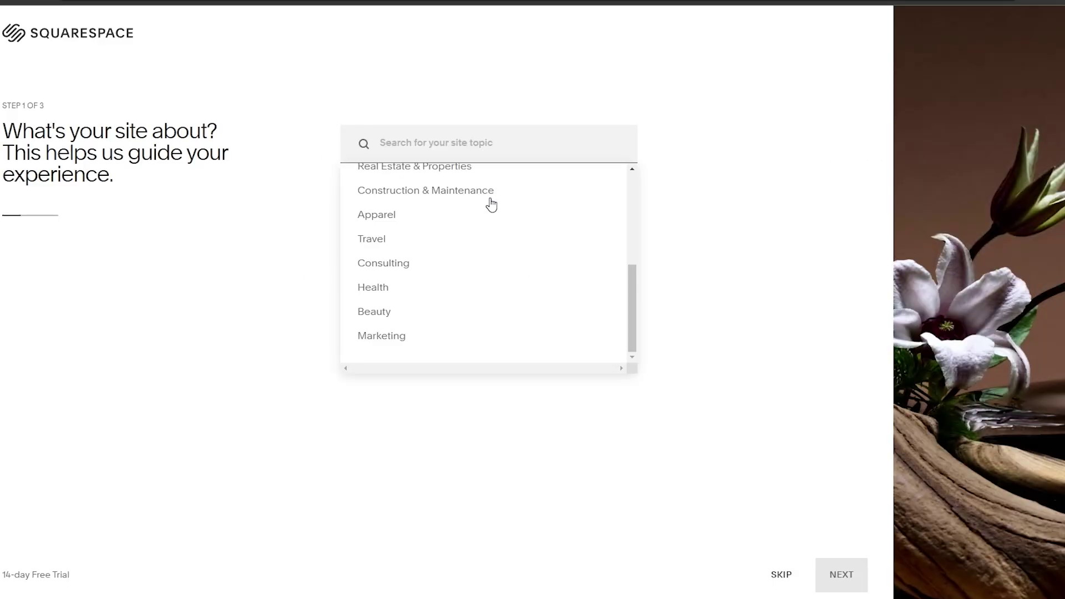
click(396, 274)
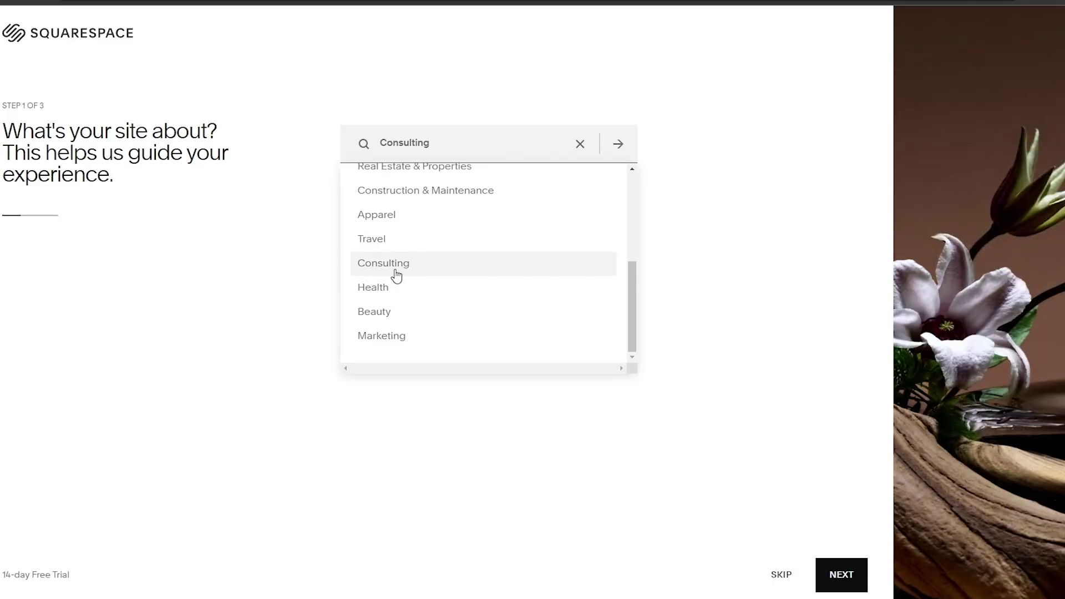
click(852, 577)
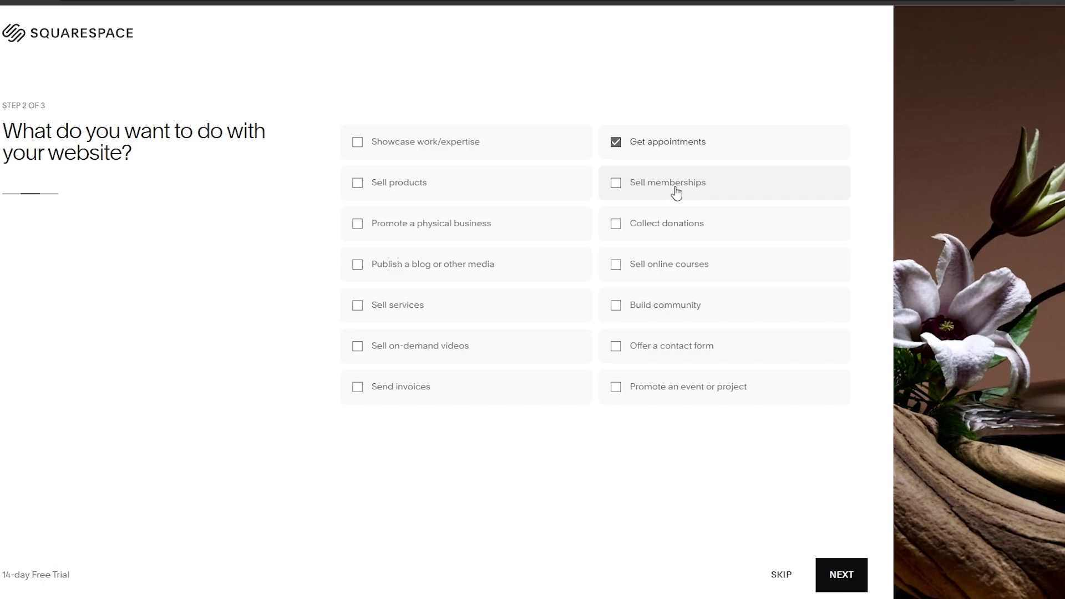
Select Get appointments and Sell memberships as the website's purposes, and choose to build it from the designer templates
click(632, 183)
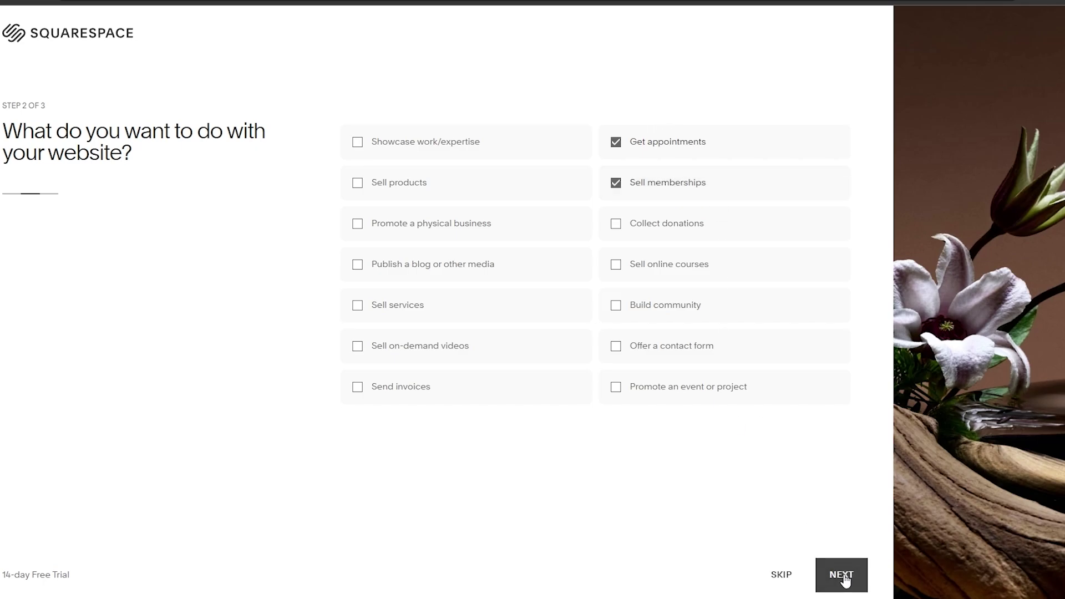
click(843, 577)
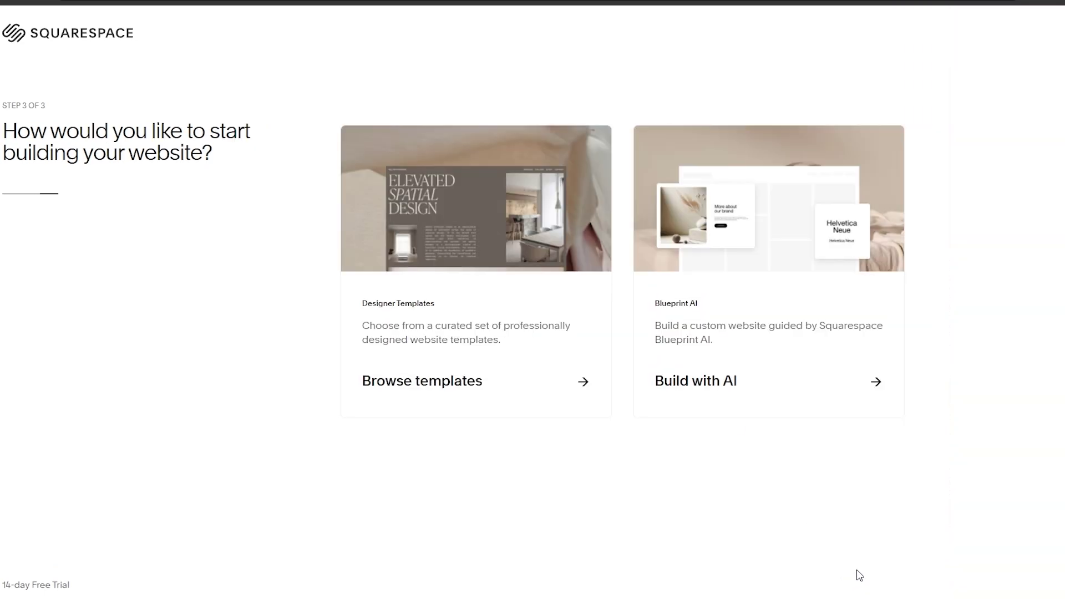
click(502, 368)
Browse the scheduling and professional services templates to compare their designs
scroll(508, 363, down, 7)
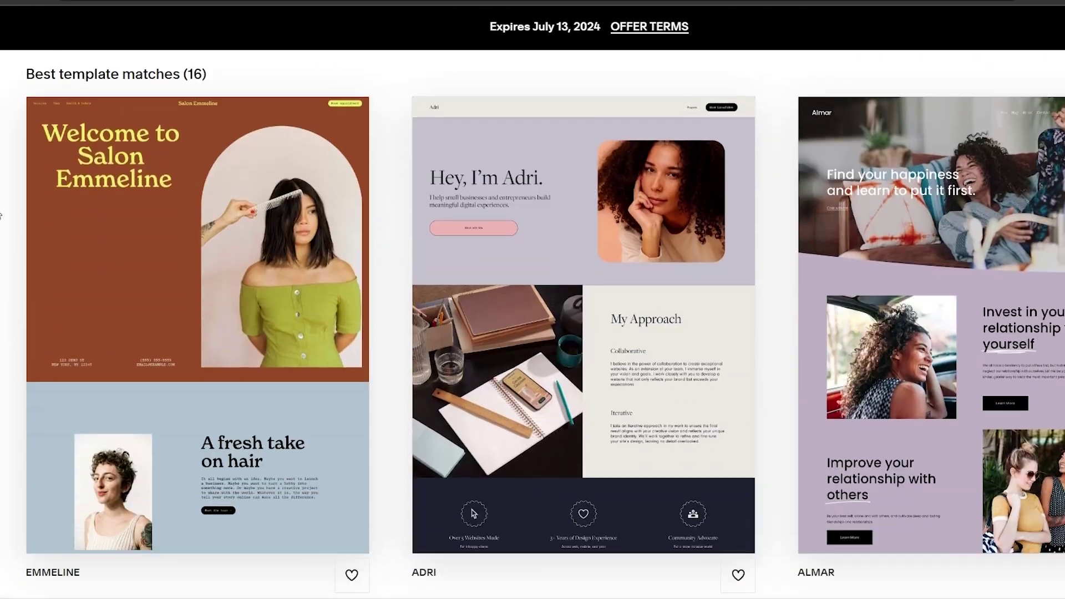
scroll(533, 332, down, 4)
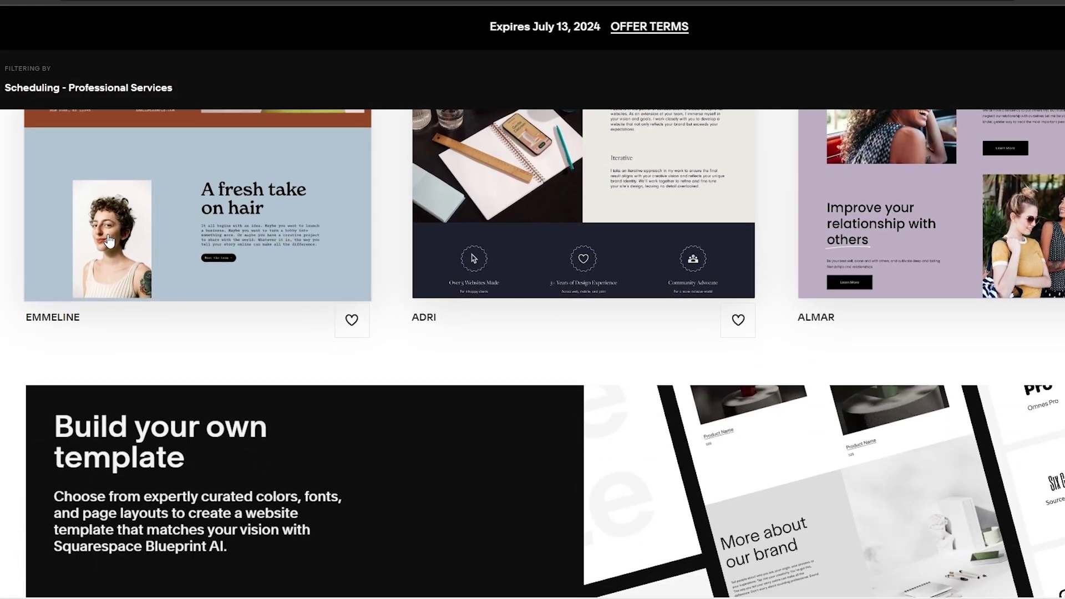
scroll(532, 333, down, 7)
scroll(997, 355, down, 15)
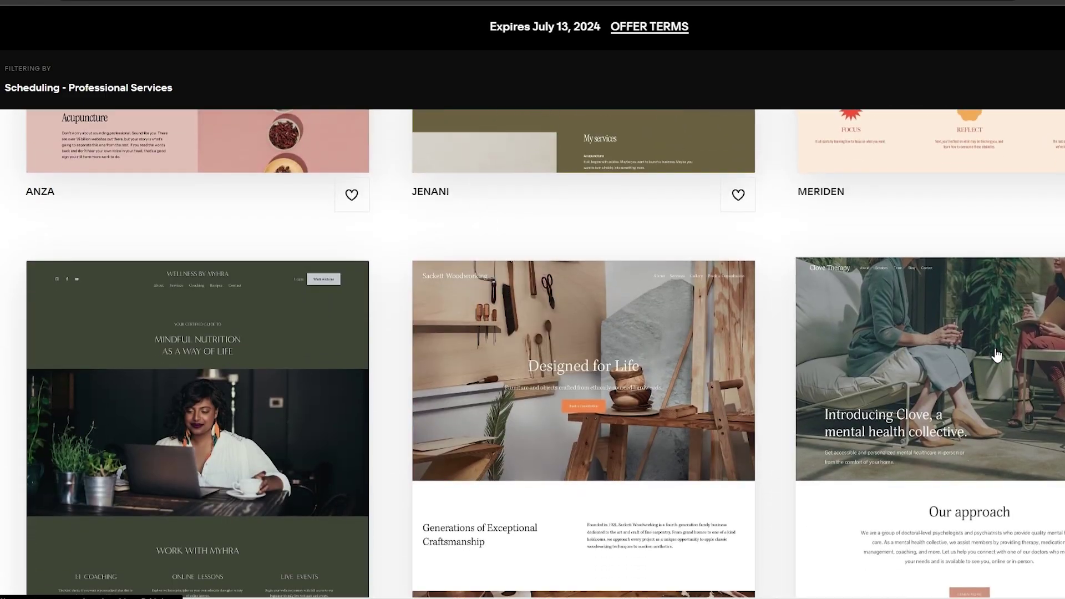
scroll(217, 374, up, 20)
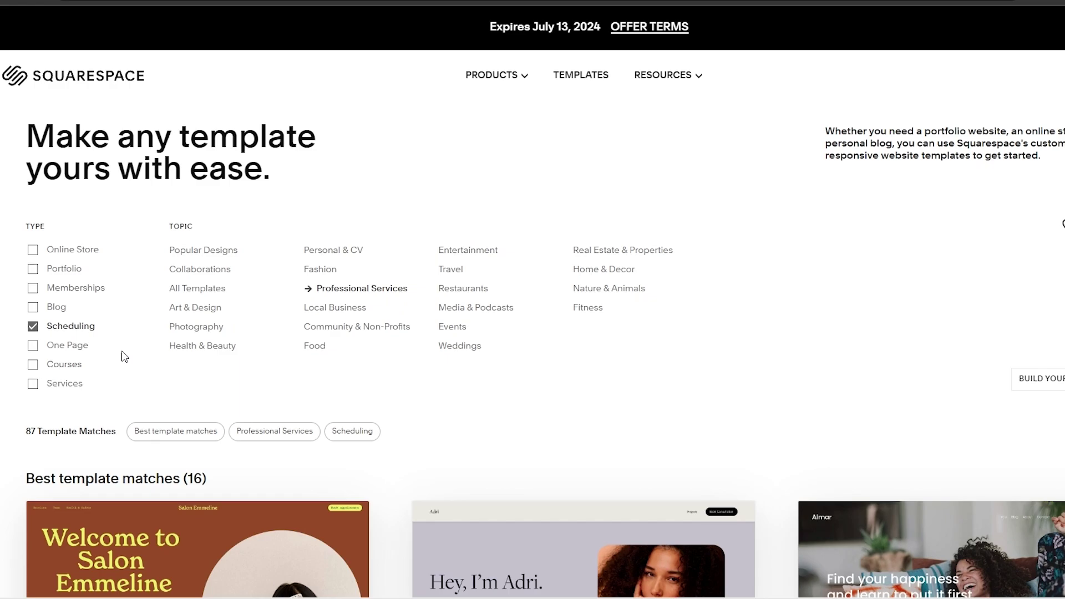
scroll(389, 366, down, 10)
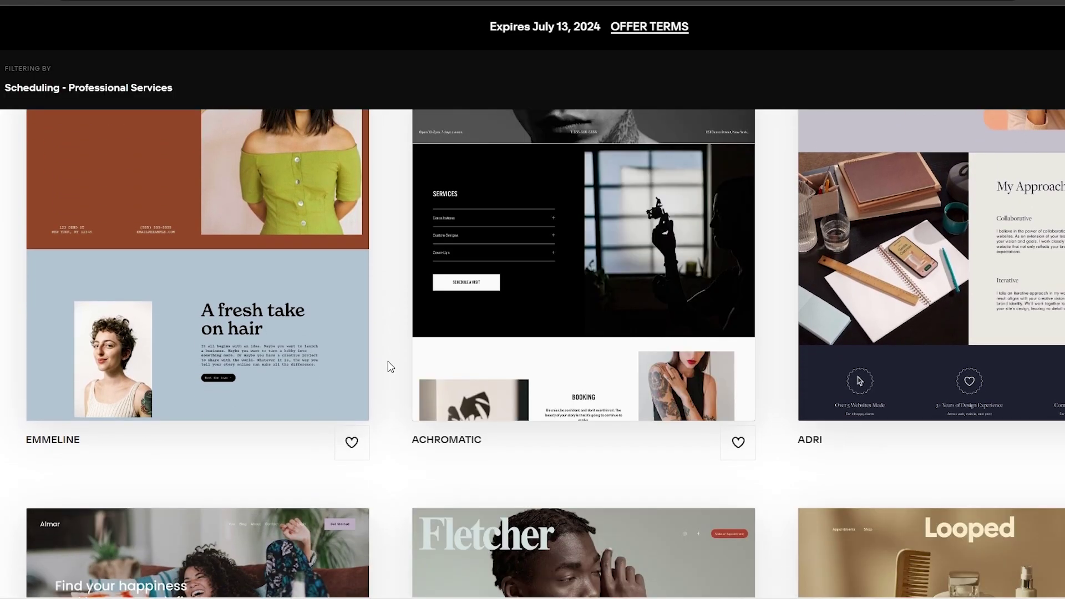
scroll(391, 367, up, 3)
scroll(391, 366, down, 2)
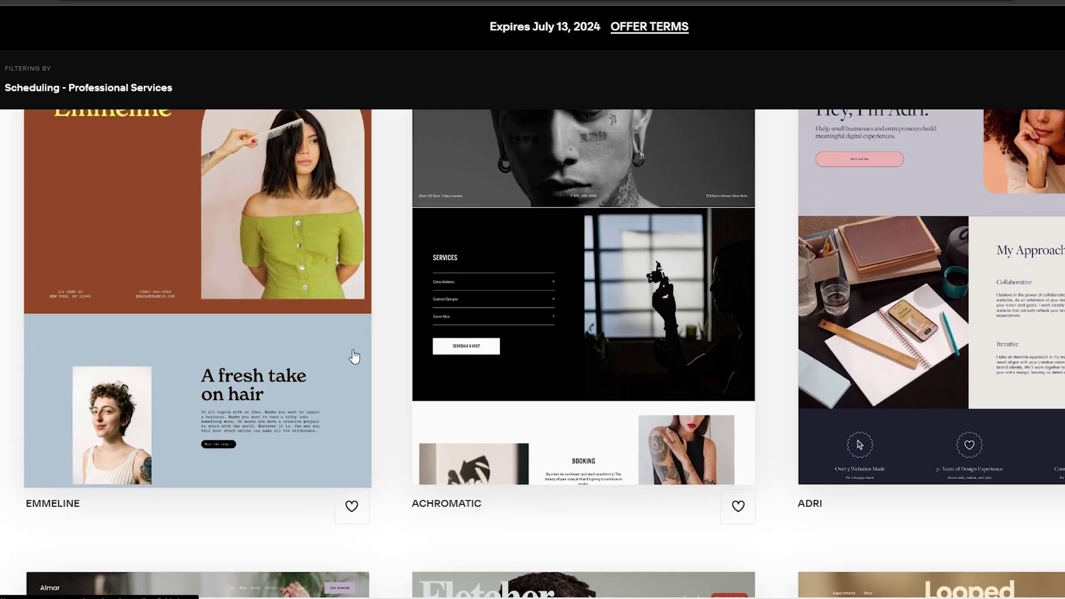
scroll(161, 320, down, 4)
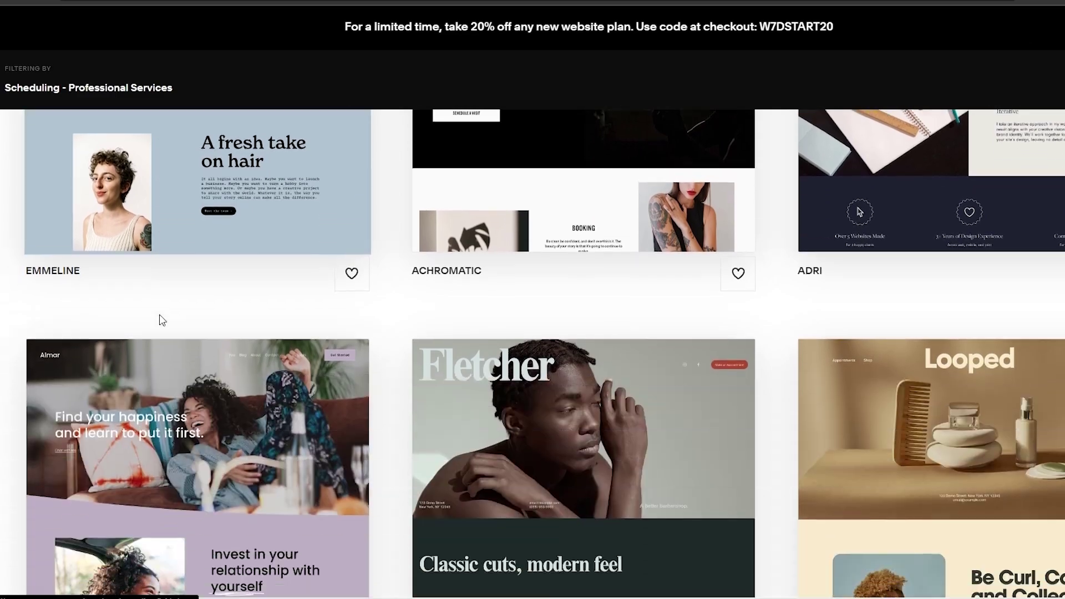
scroll(159, 320, down, 4)
scroll(166, 305, up, 10)
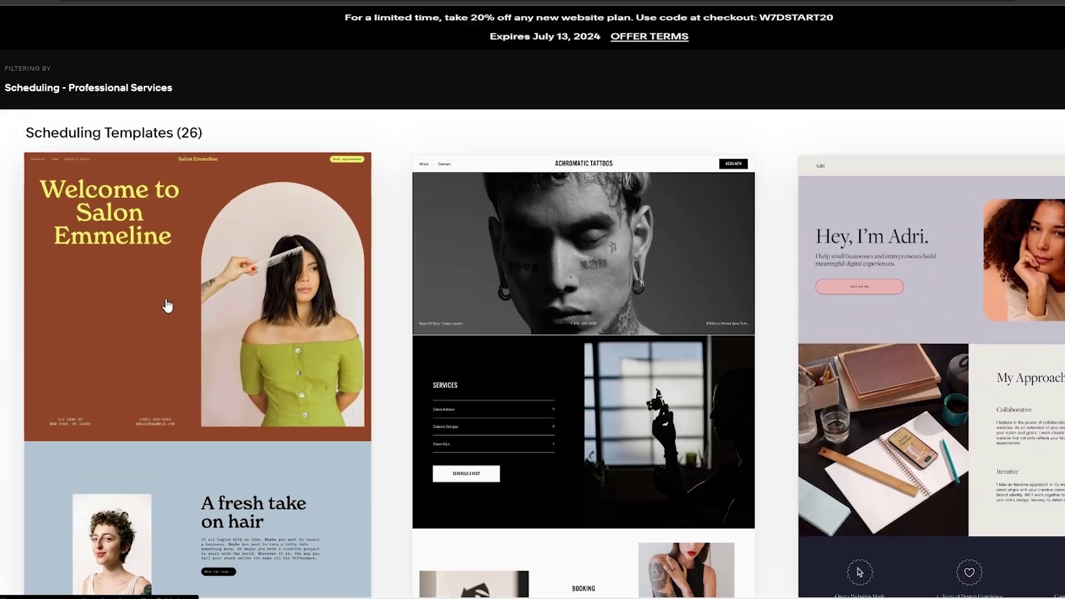
Preview the Emmeline template through its full page length and start the site with this design
click(167, 294)
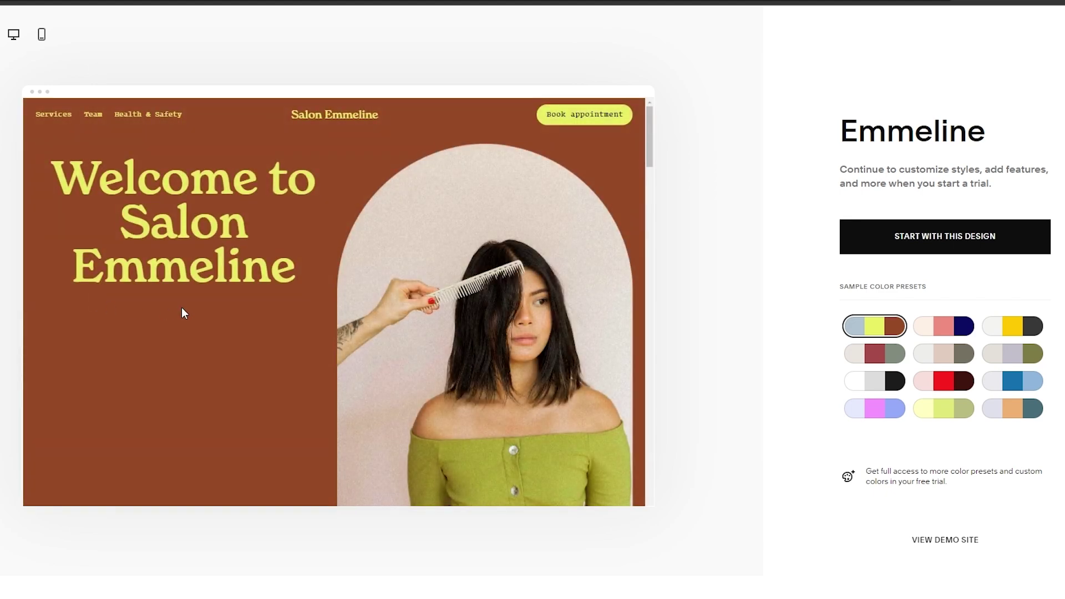
scroll(181, 306, down, 4)
scroll(180, 302, down, 10)
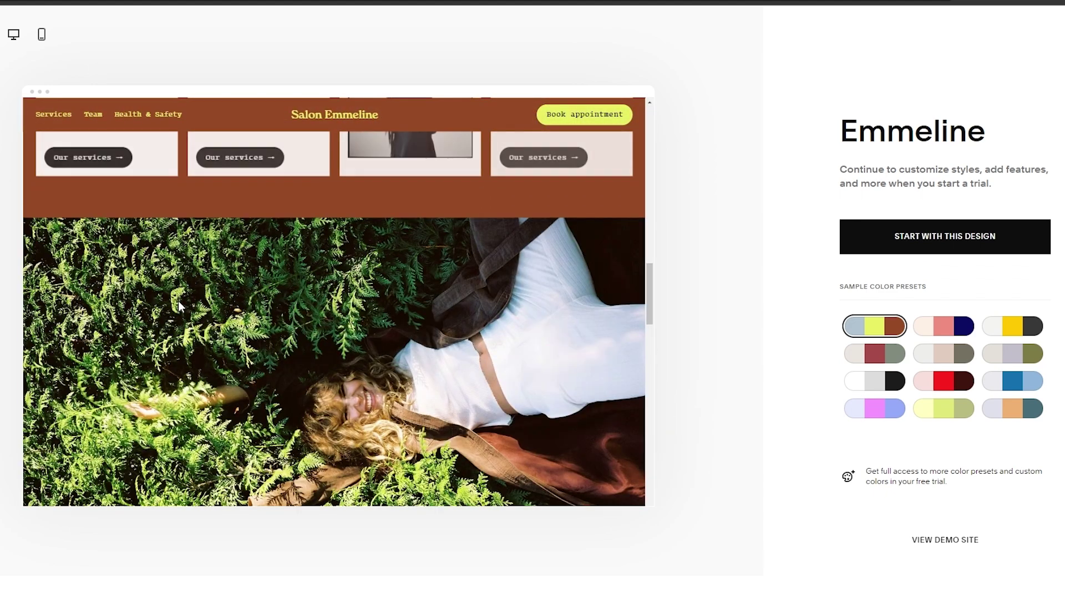
scroll(344, 211, down, 10)
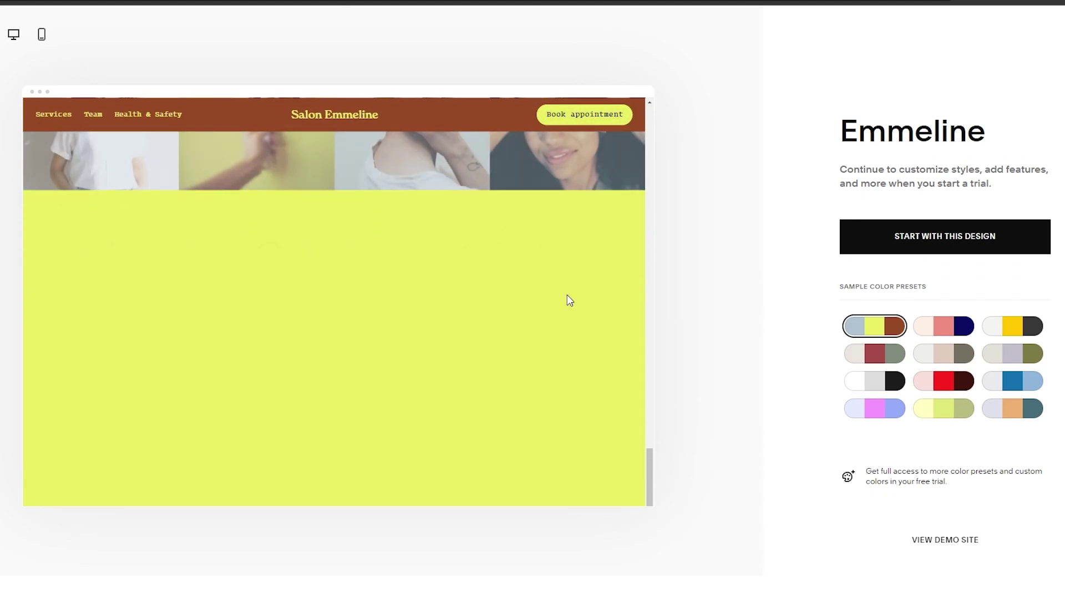
click(960, 240)
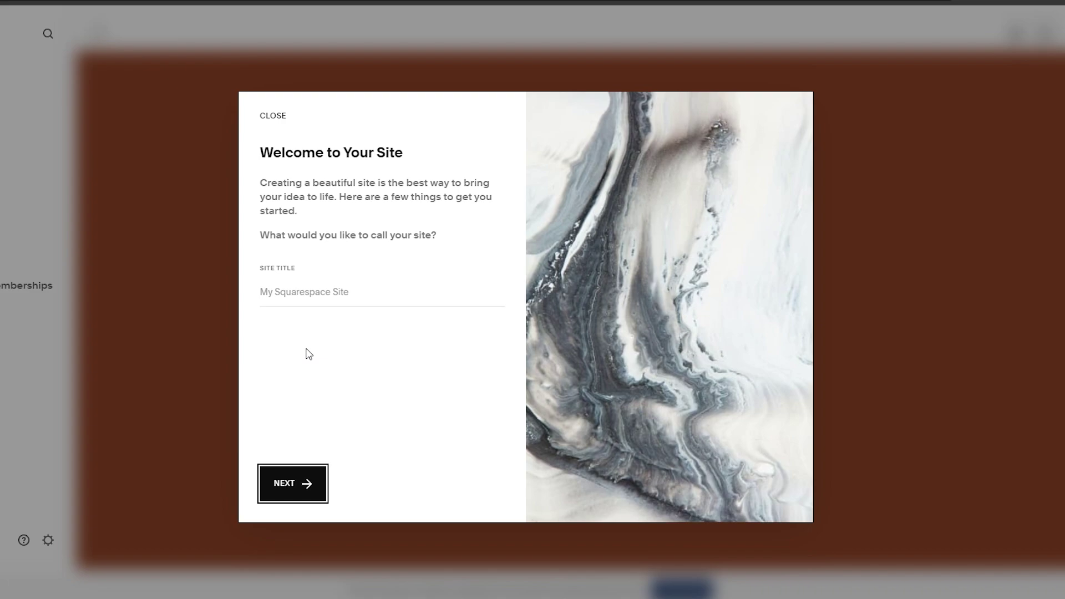
Set the site title to "osmbarber" and go through the welcome introduction
click(300, 295)
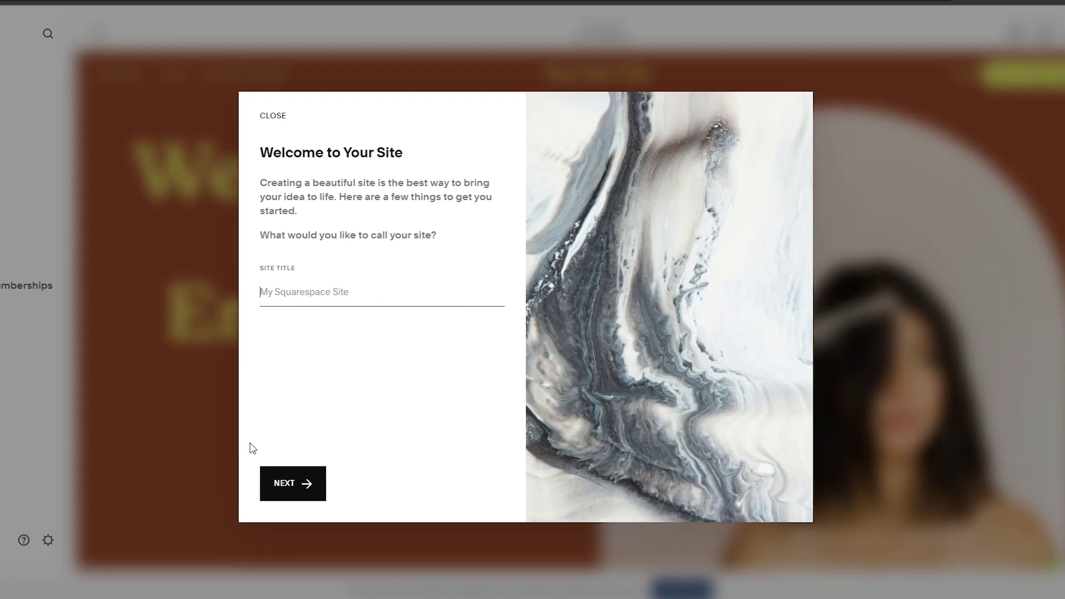
text(samherbert)
click(306, 491)
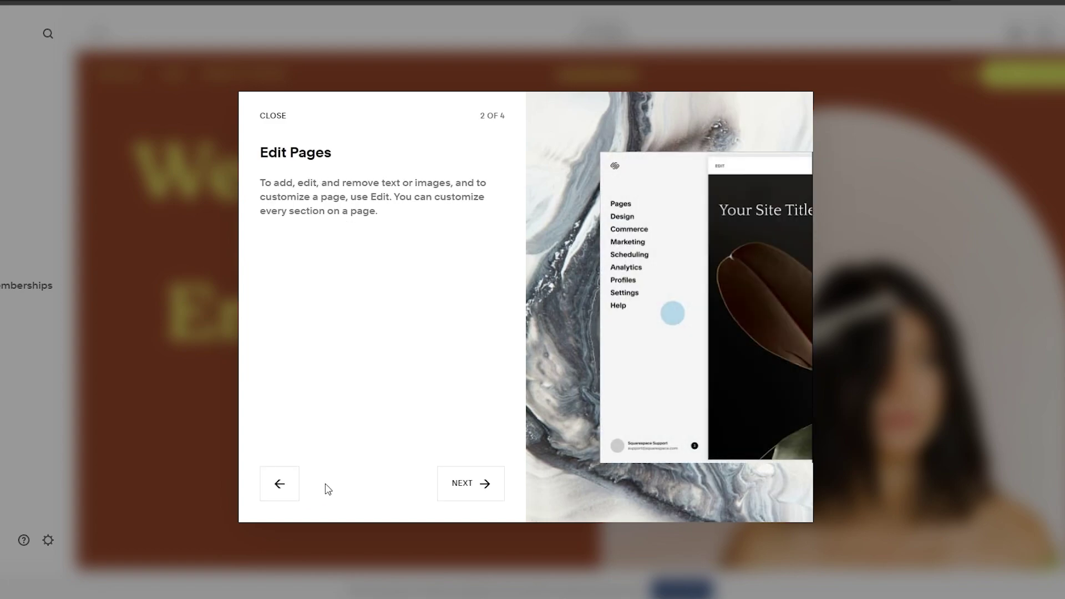
click(471, 487)
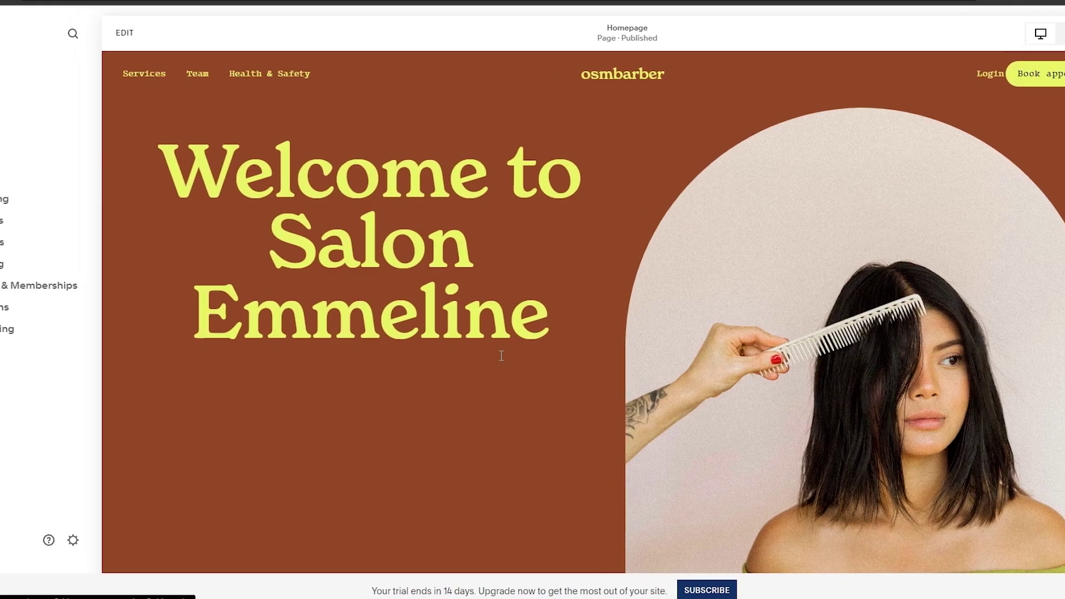
Look over the new site's homepage, and open the Book Appointment page from the site's pages to examine its scheduler and bookable services
scroll(488, 351, down, 10)
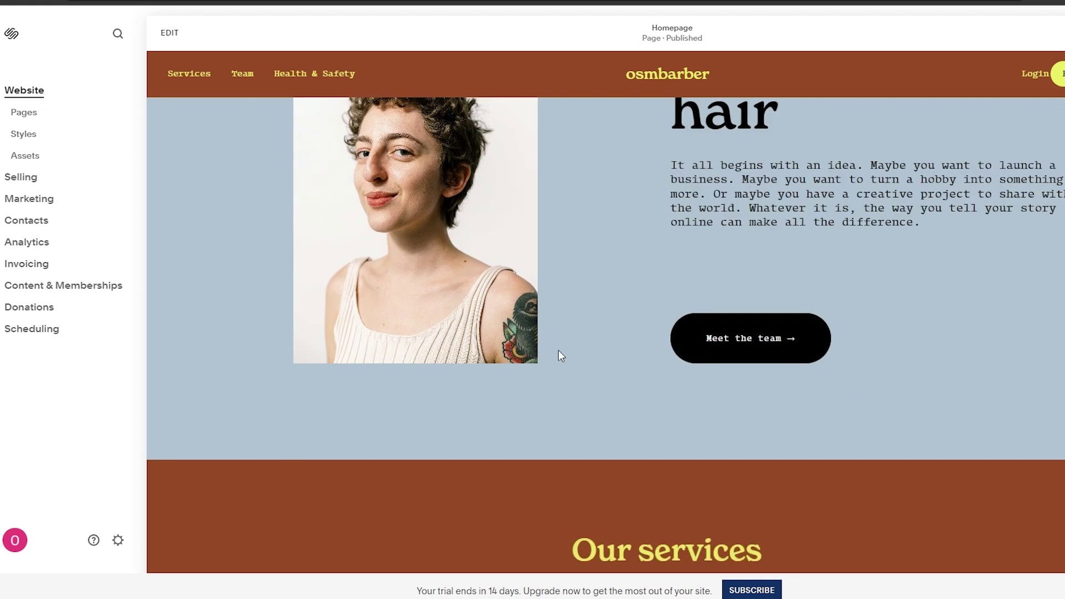
scroll(559, 352, down, 7)
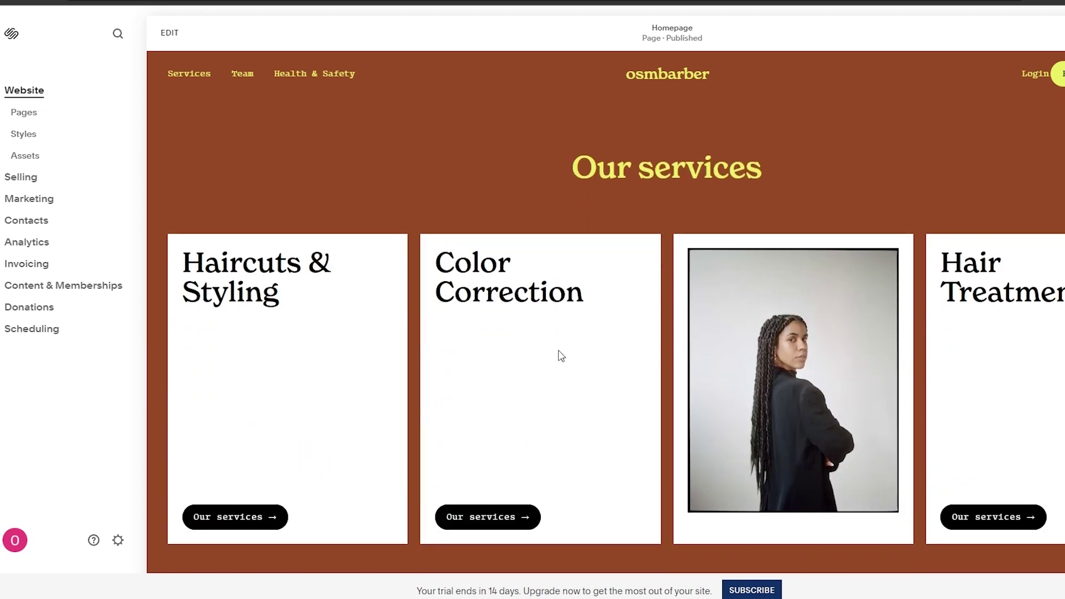
scroll(559, 352, down, 15)
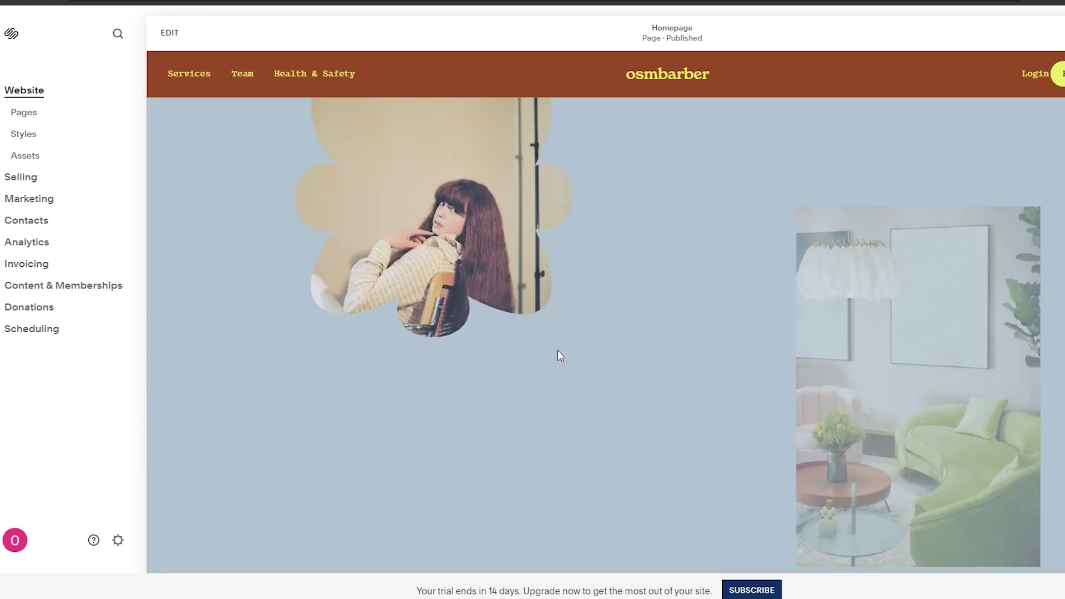
scroll(558, 355, down, 5)
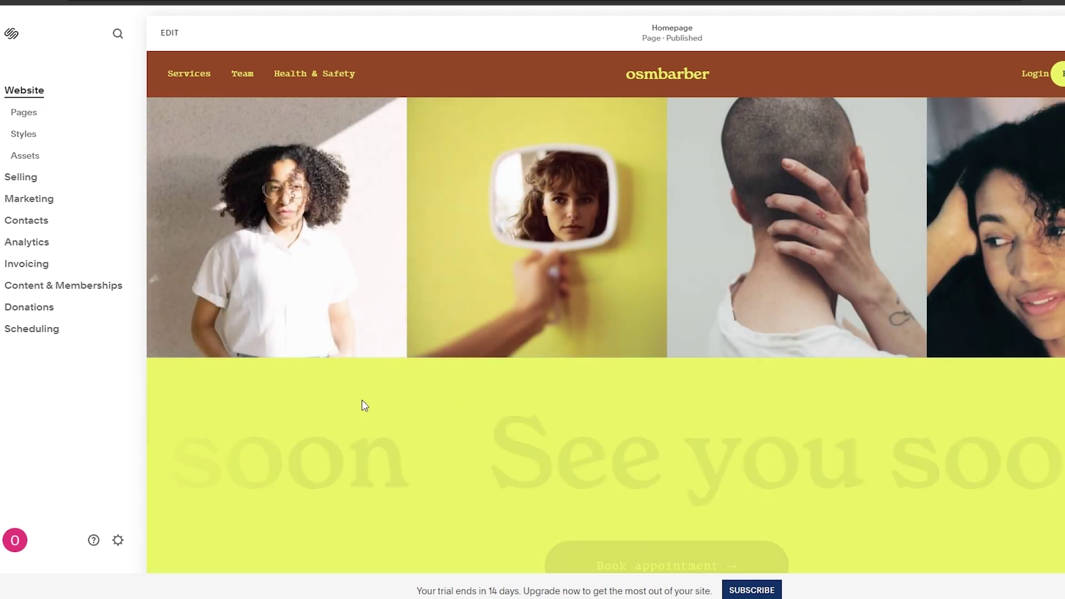
scroll(362, 401, up, 15)
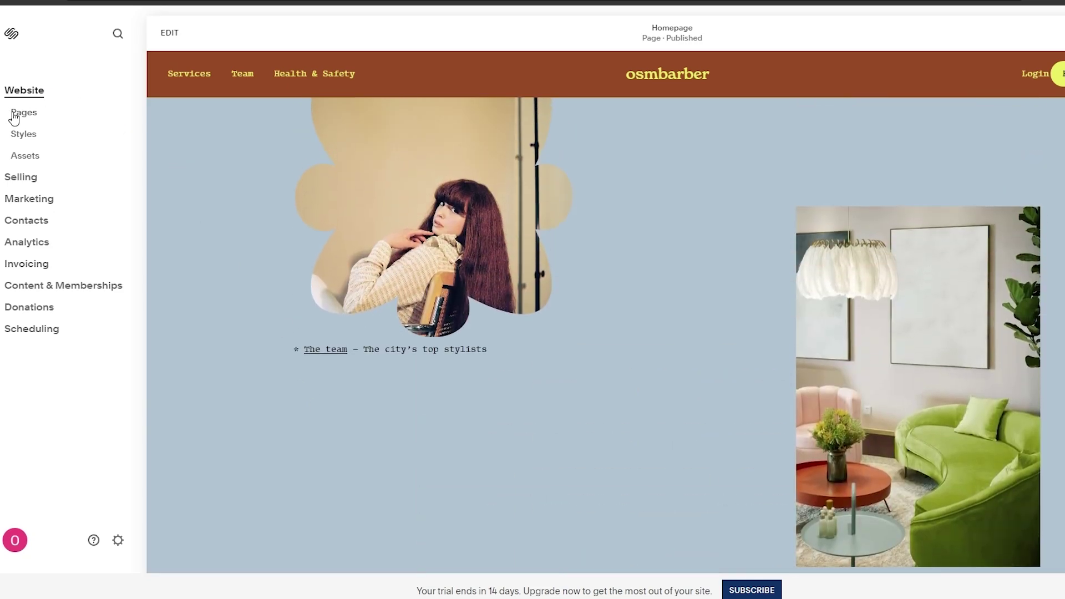
click(14, 117)
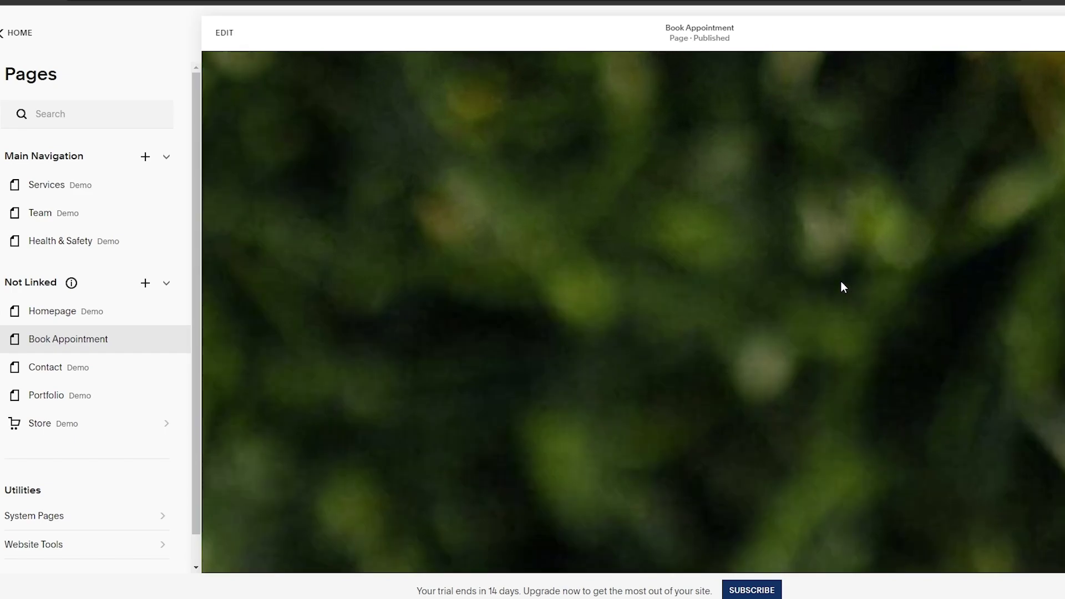
scroll(732, 352, down, 20)
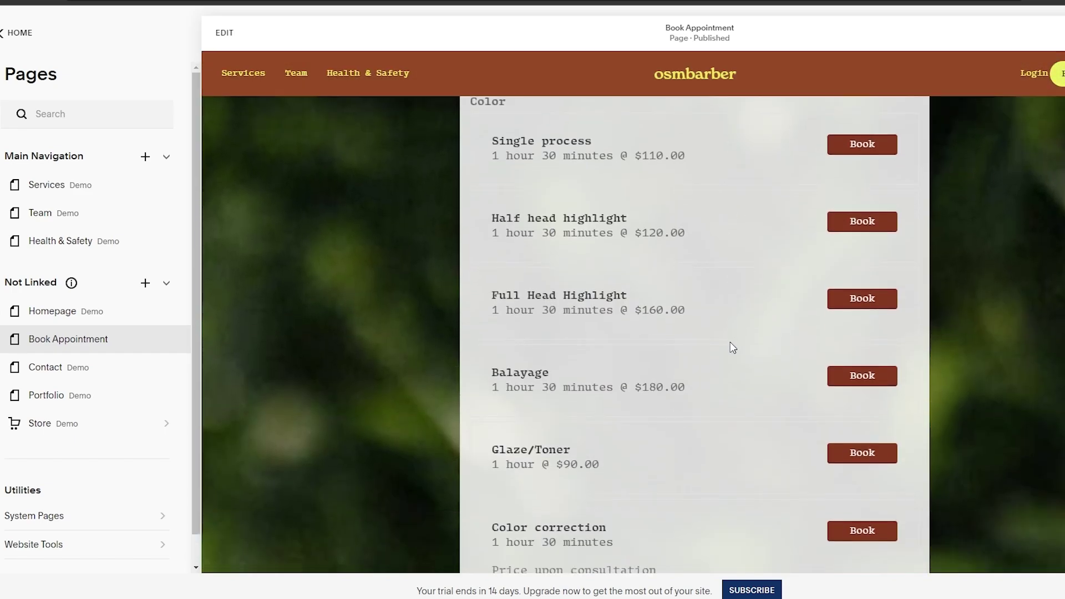
scroll(730, 343, up, 20)
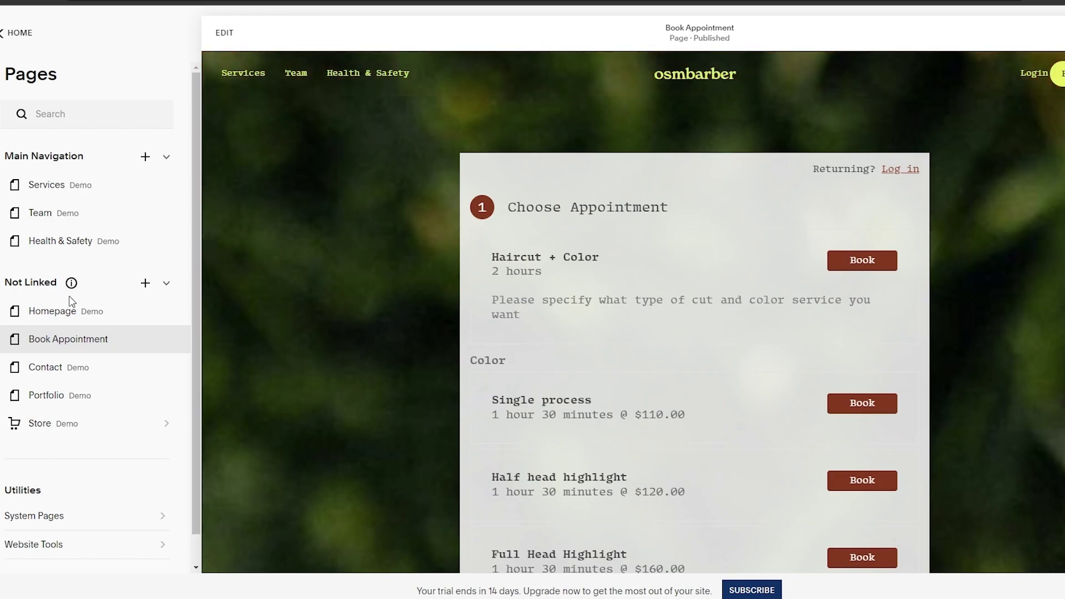
Open the settings of the Book Appointment page and look through its general options
mouse_move(31, 348)
click(166, 340)
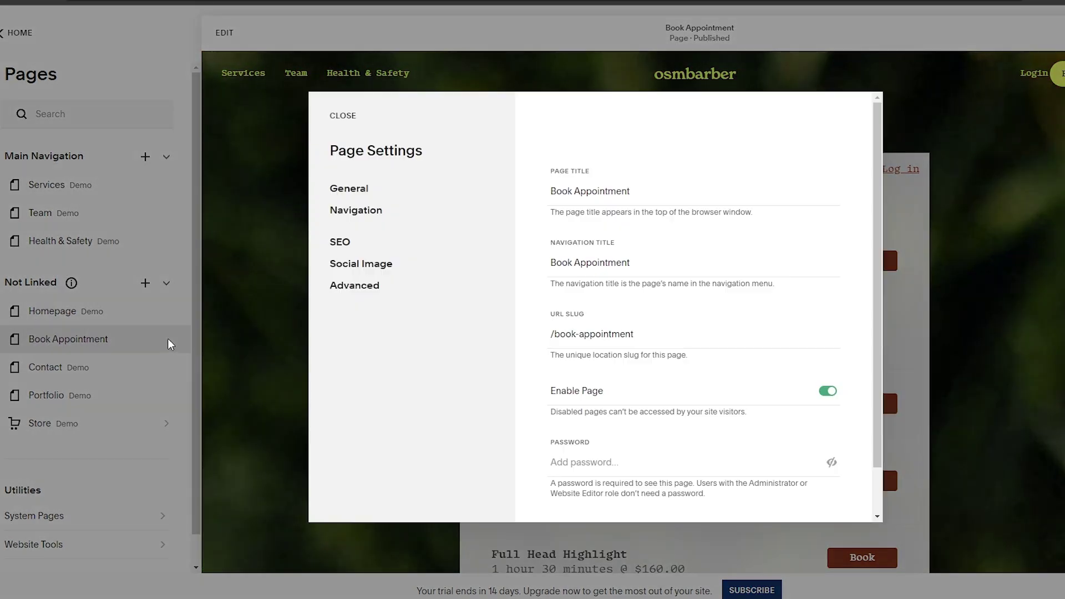
click(610, 280)
text(\)
scroll(637, 277, down, 3)
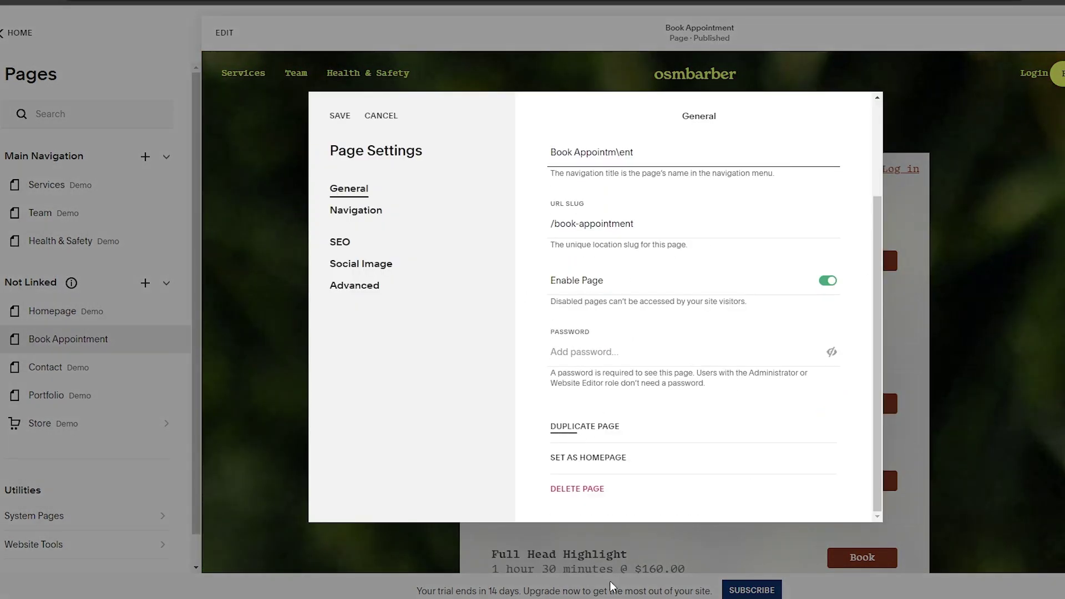
scroll(666, 328, up, 3)
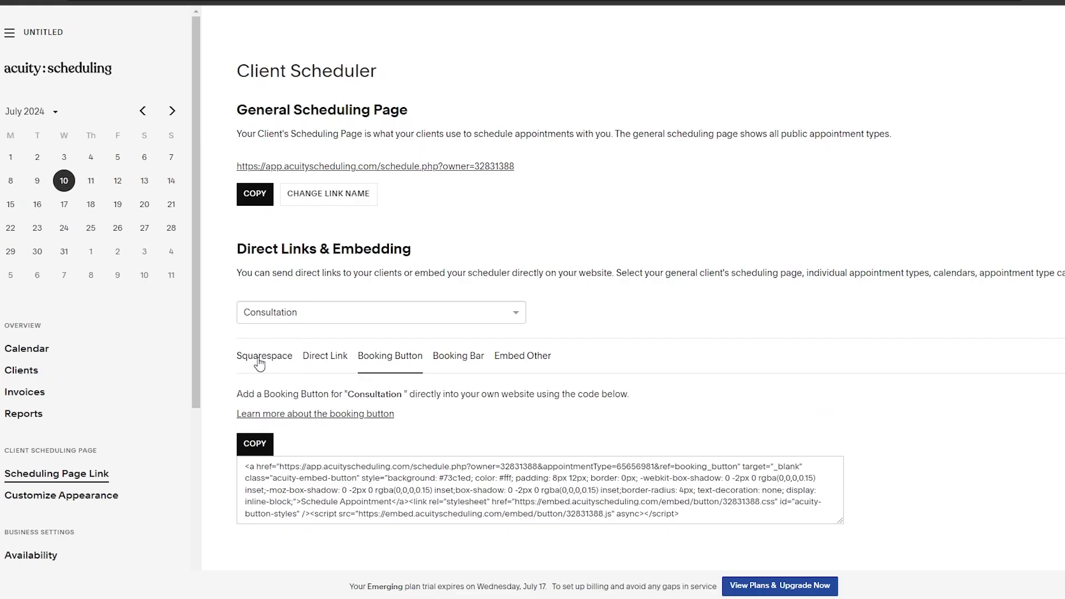
Switch to Acuity Scheduling and compare the Squarespace, Direct Link and Booking Button embedding options for the Consultation appointment
click(264, 358)
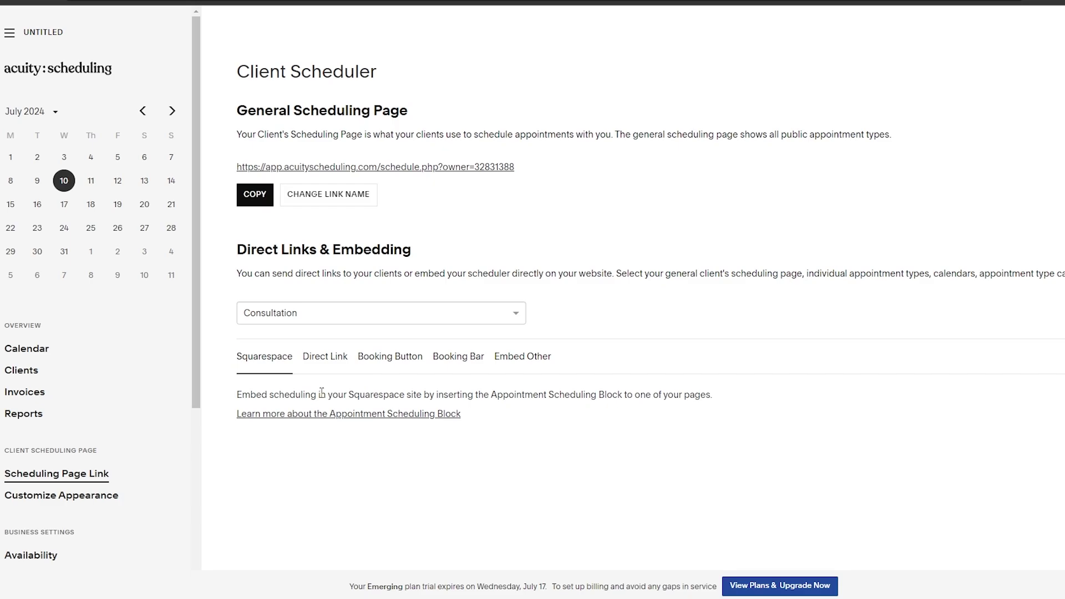
drag(270, 396, 559, 398)
click(339, 360)
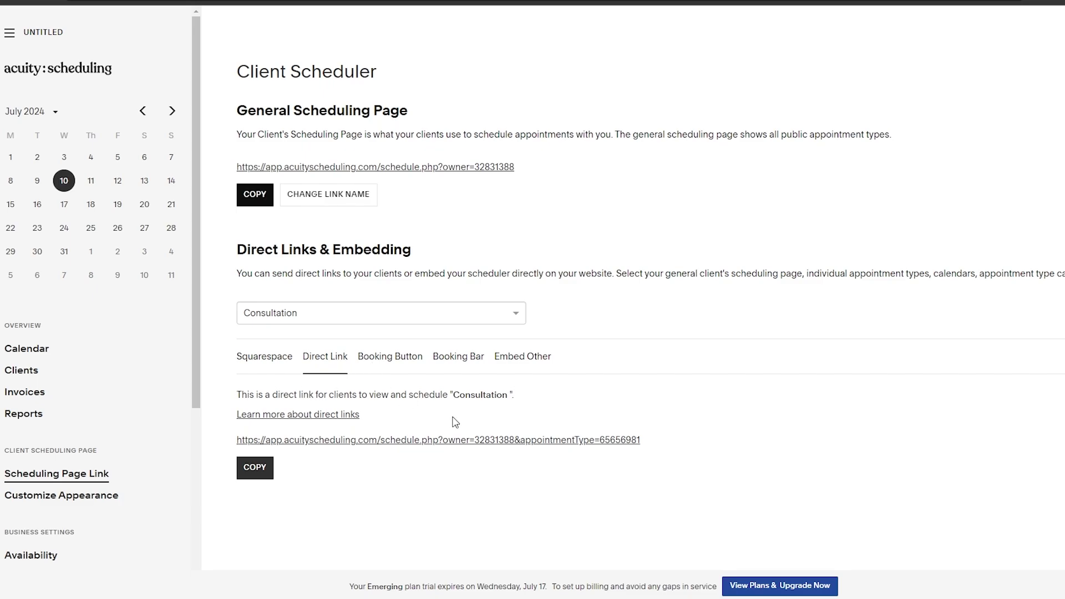
drag(471, 399, 530, 403)
click(391, 357)
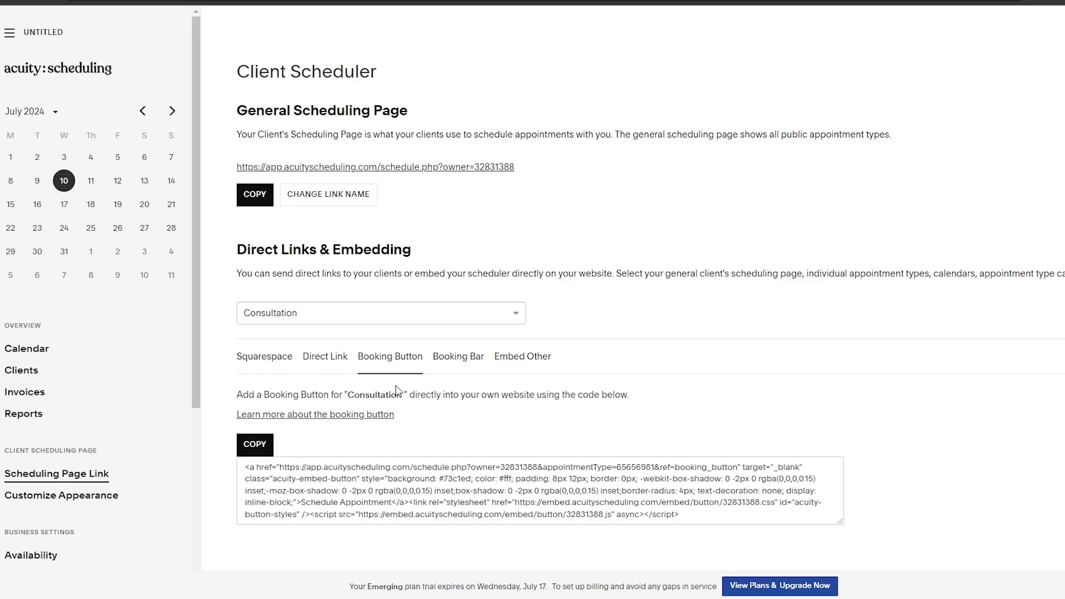
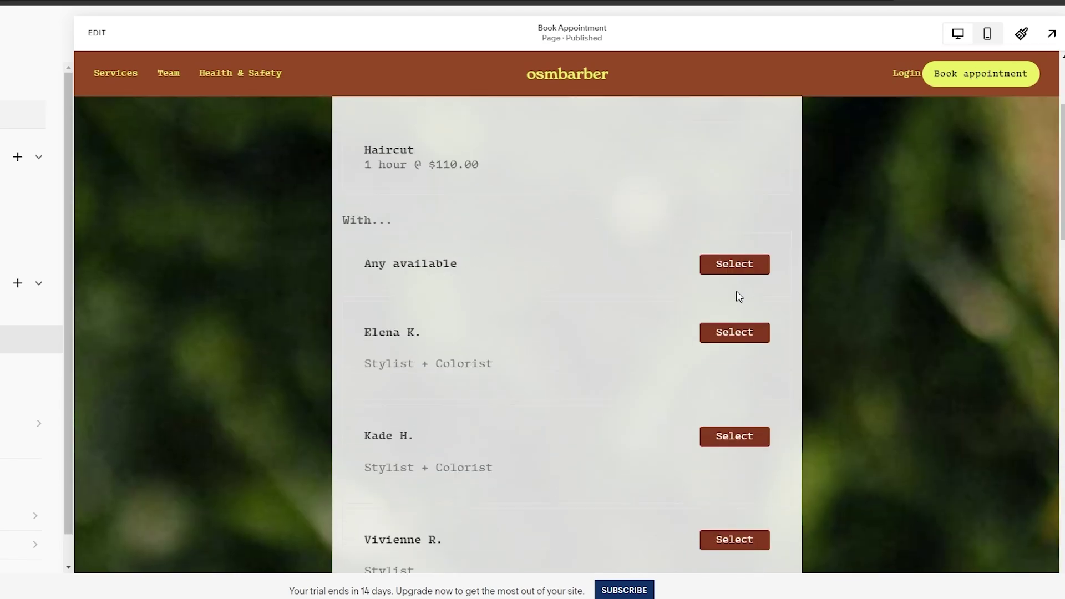
Preview the Haircut booking on the site's Book Appointment page by selecting the last-listed stylist and examining the available time slots
scroll(733, 266, down, 5)
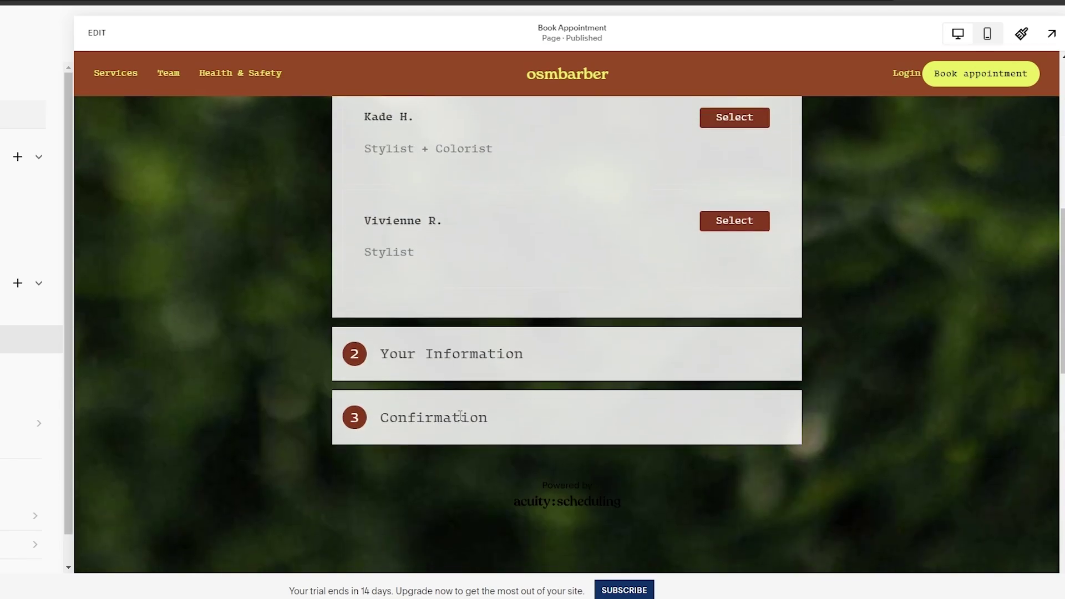
scroll(736, 458, up, 3)
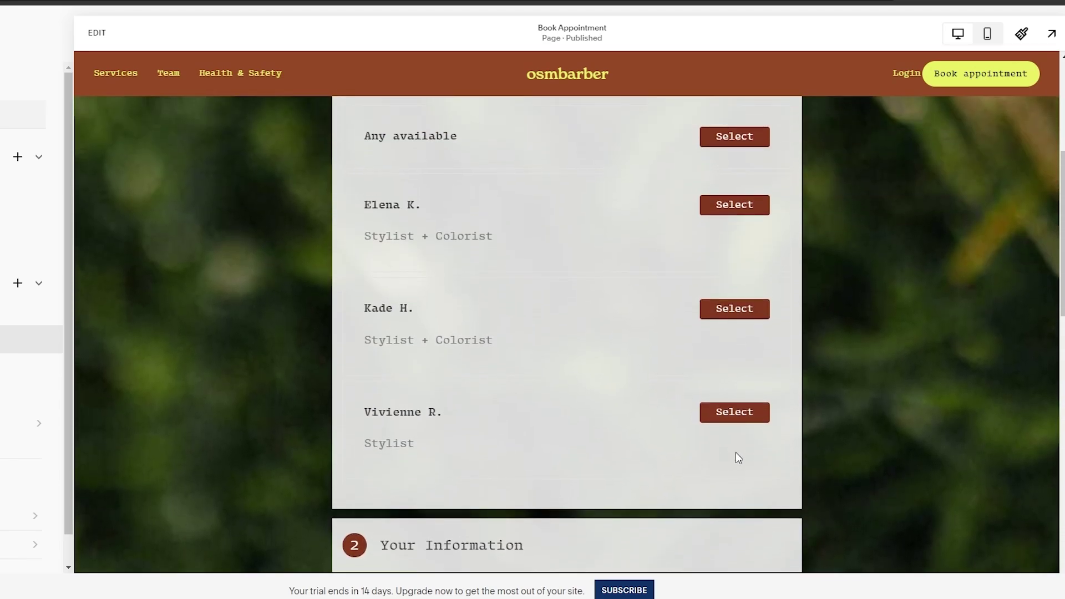
click(736, 413)
scroll(554, 368, down, 14)
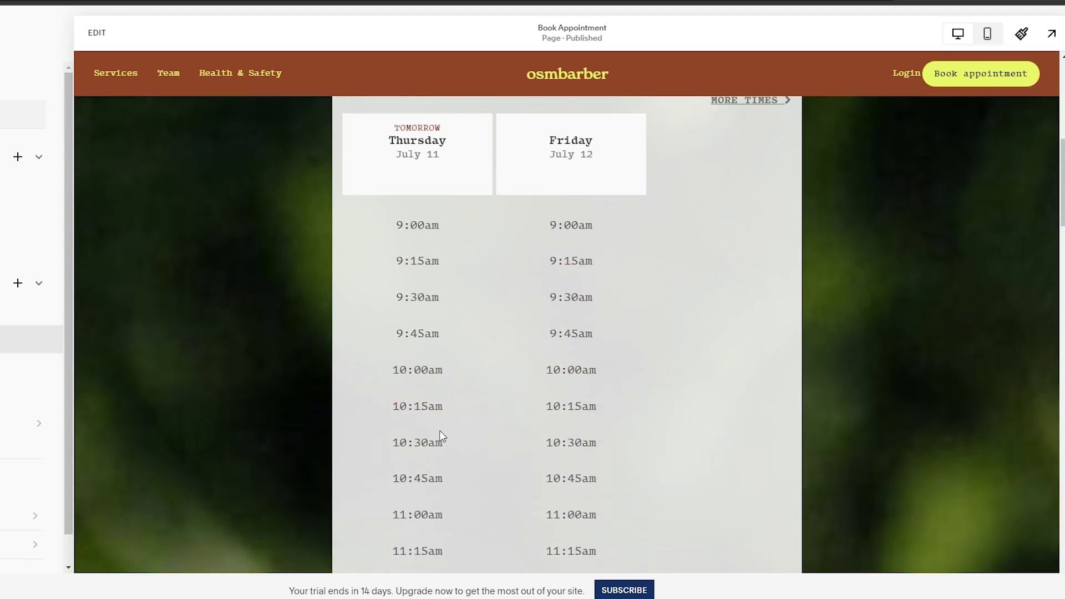
scroll(398, 305, down, 6)
scroll(405, 335, up, 20)
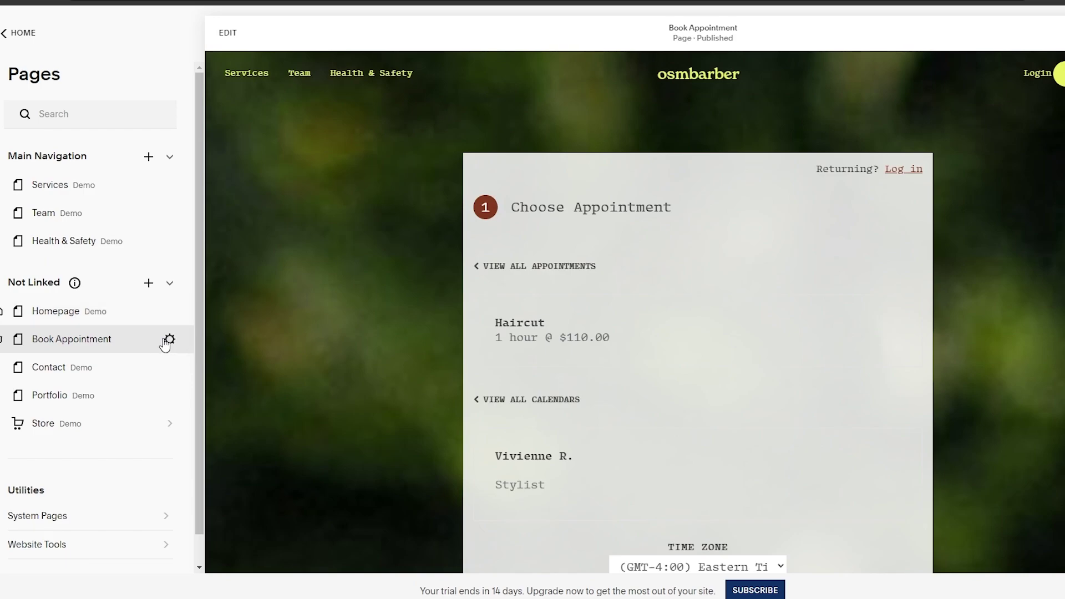
Open the Squarespace site's Scheduling section and examine the Consultation appointment type's settings
right_click(344, 214)
click(300, 216)
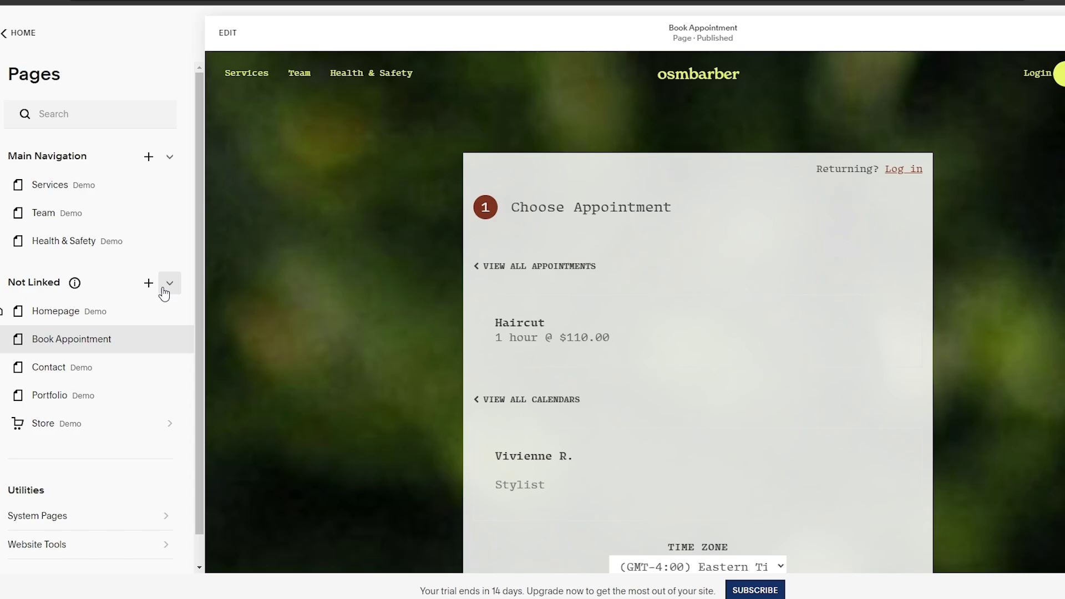
scroll(394, 313, down, 10)
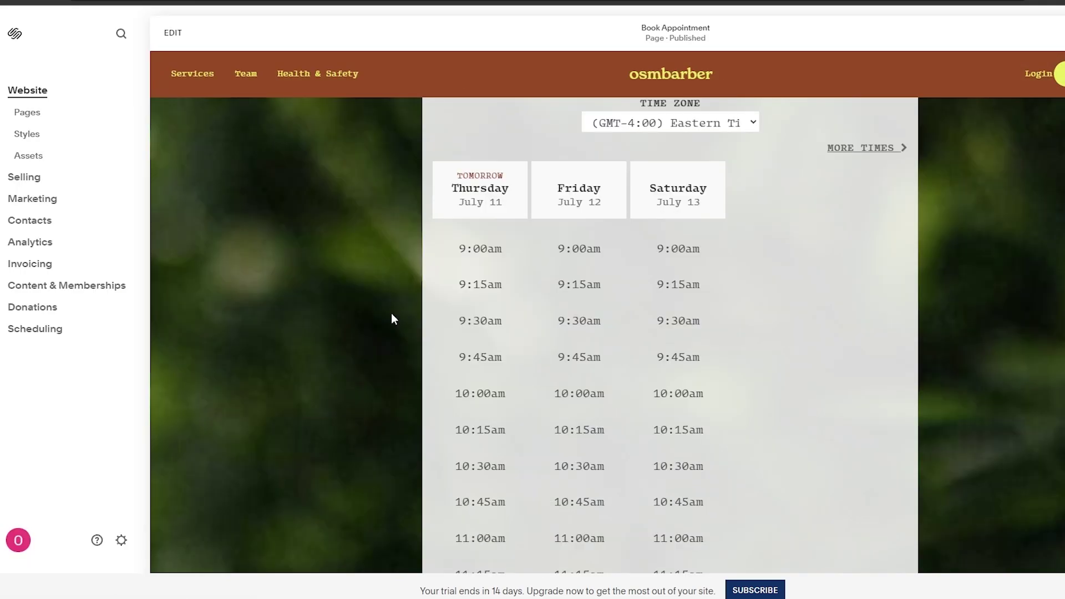
scroll(194, 308, up, 4)
click(12, 336)
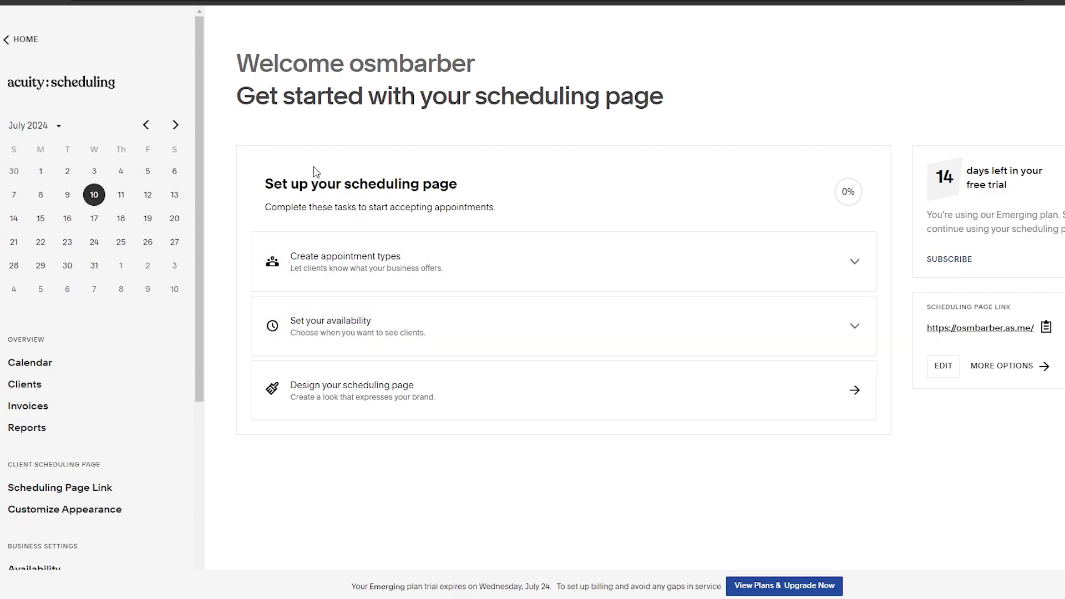
scroll(80, 387, down, 5)
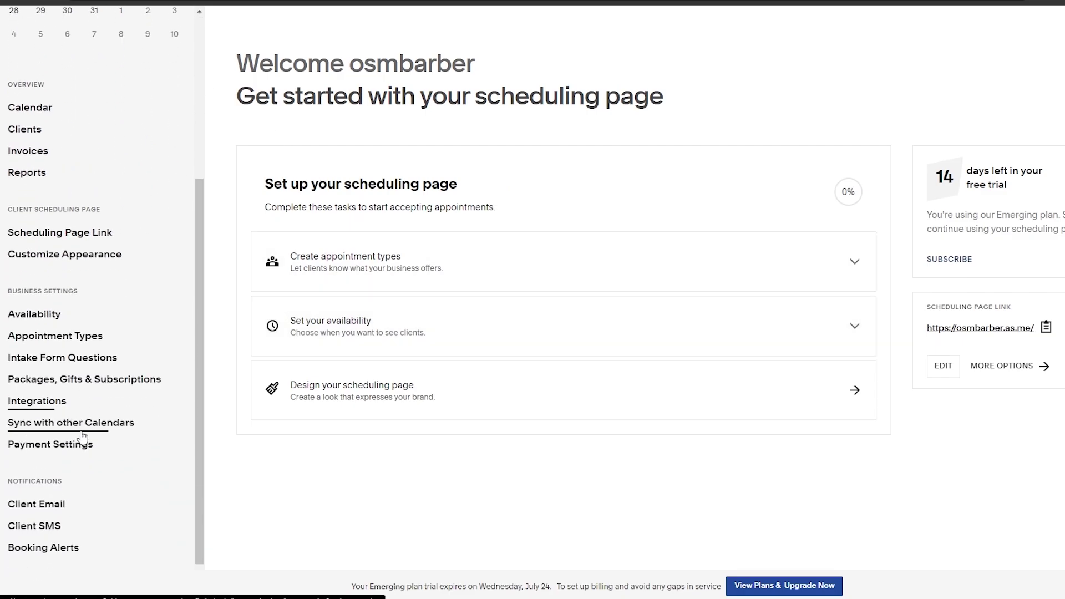
click(66, 337)
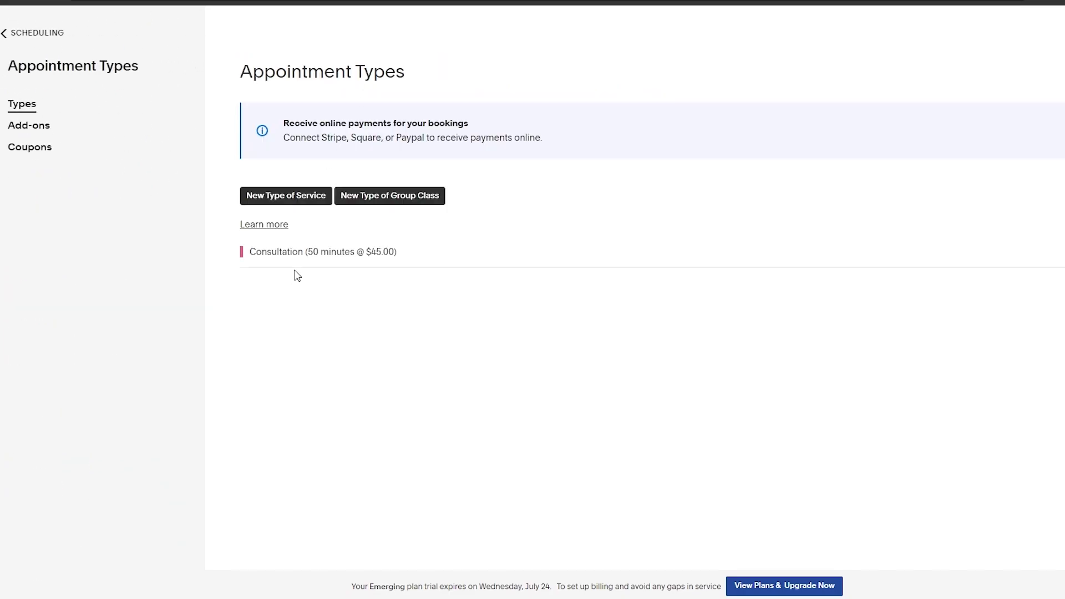
click(299, 260)
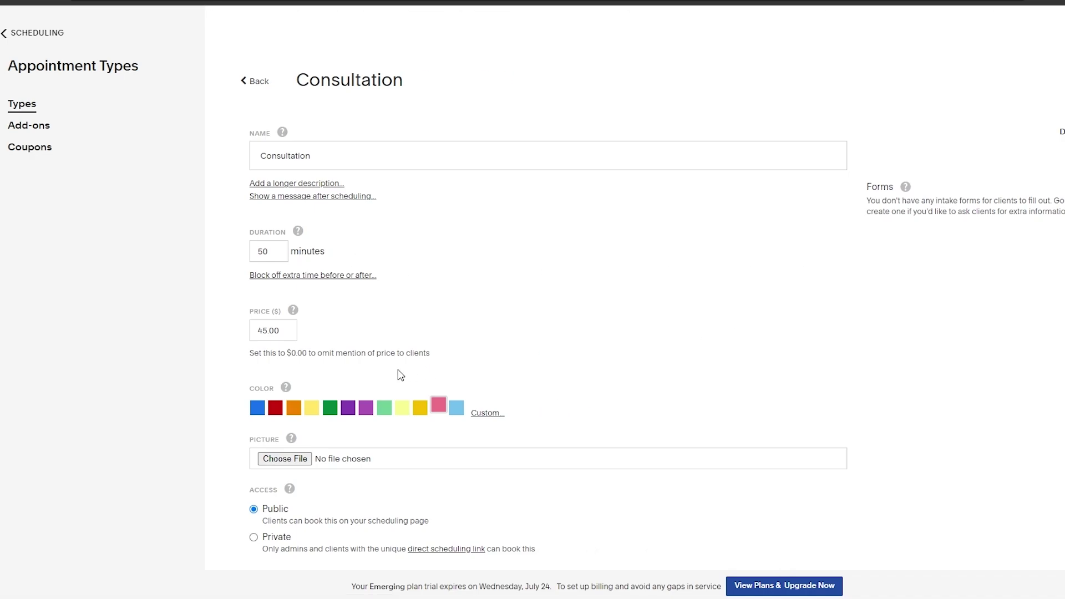
scroll(401, 375, down, 1)
key(Return)
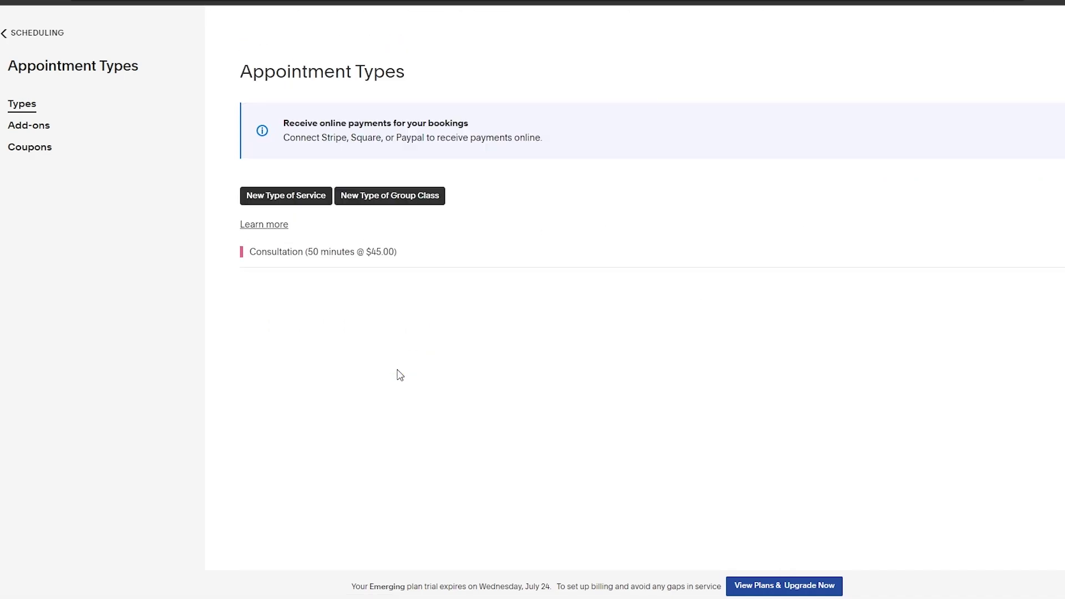
Return to the Book Appointment page and look through the listed booking times
key(alt+Left)
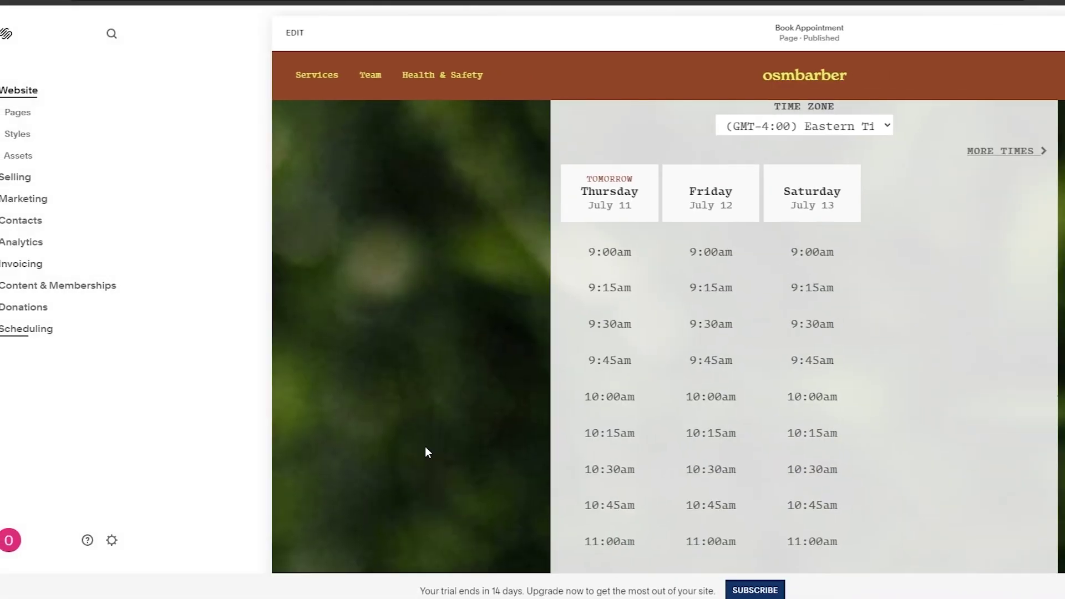
scroll(526, 396, down, 5)
scroll(477, 442, down, 4)
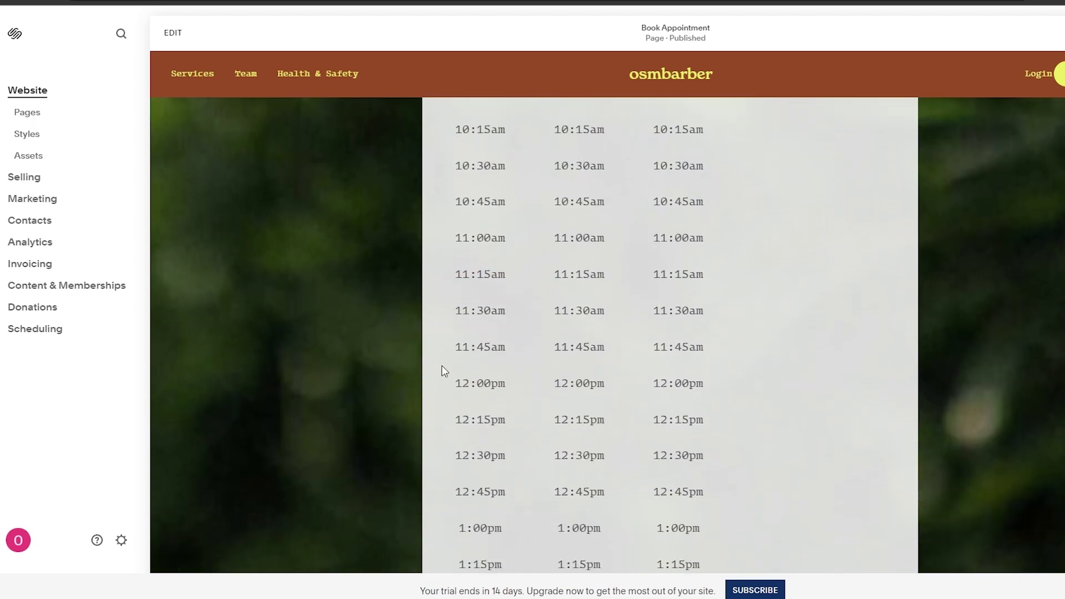
scroll(364, 278, up, 10)
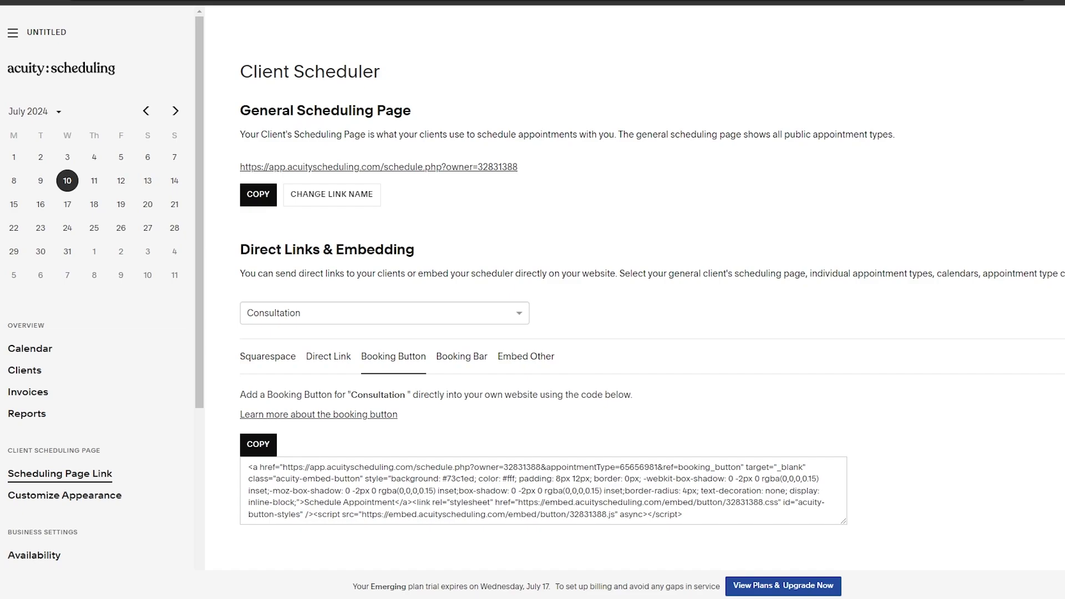
Switch to Acuity Scheduling, review the Booking Bar and Embed Other options, and copy the Booking Button code for Consultation
click(463, 369)
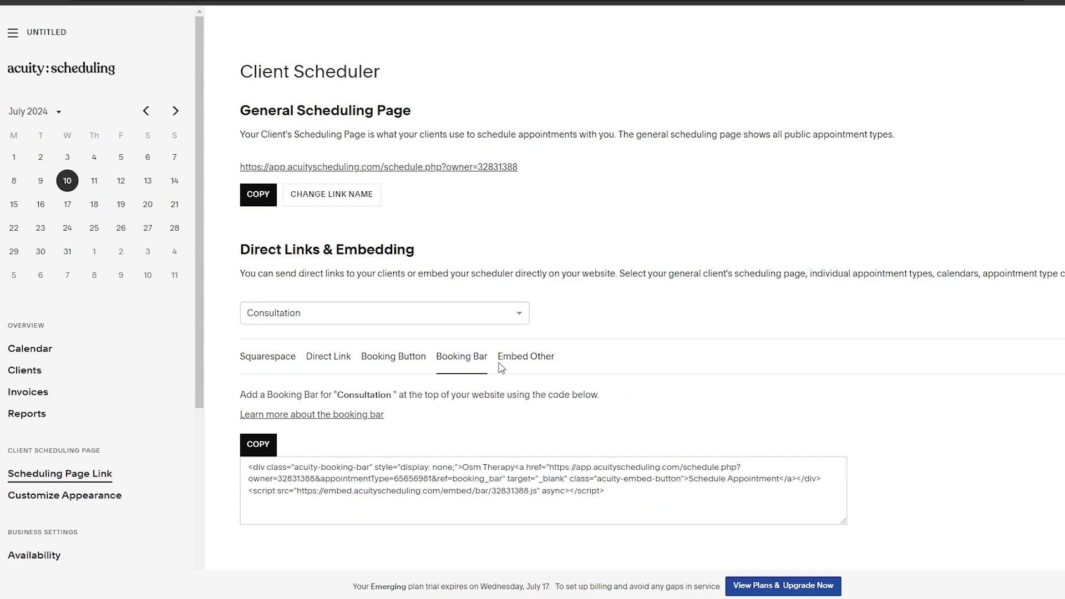
click(525, 357)
click(455, 359)
click(397, 359)
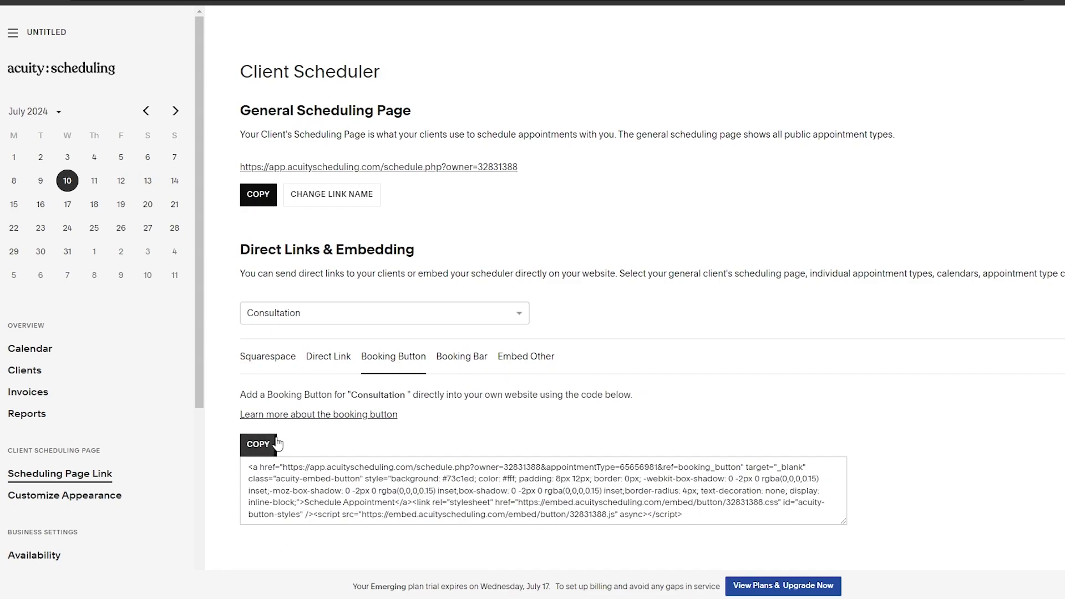
click(275, 444)
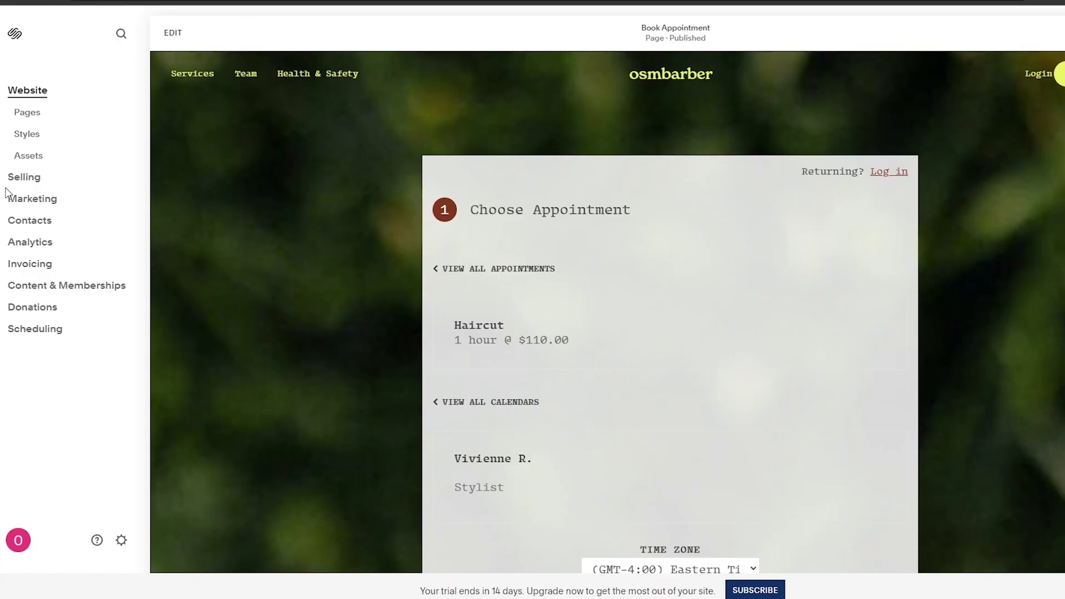
Edit the Book Appointment page on the Squarespace site and add a Button block below the scheduler's Confirmation section
click(173, 32)
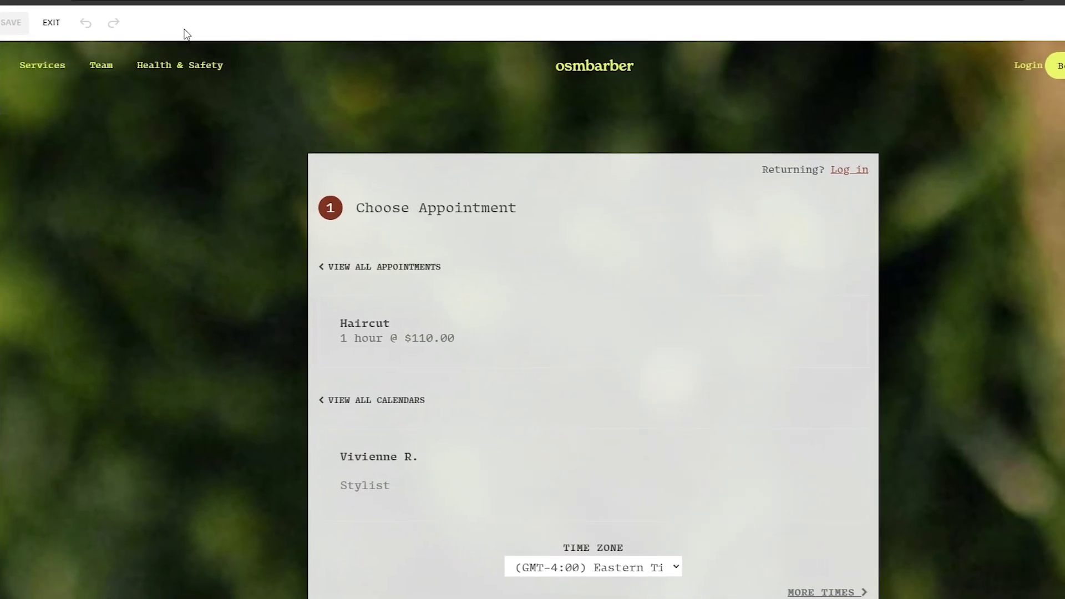
scroll(951, 268, down, 15)
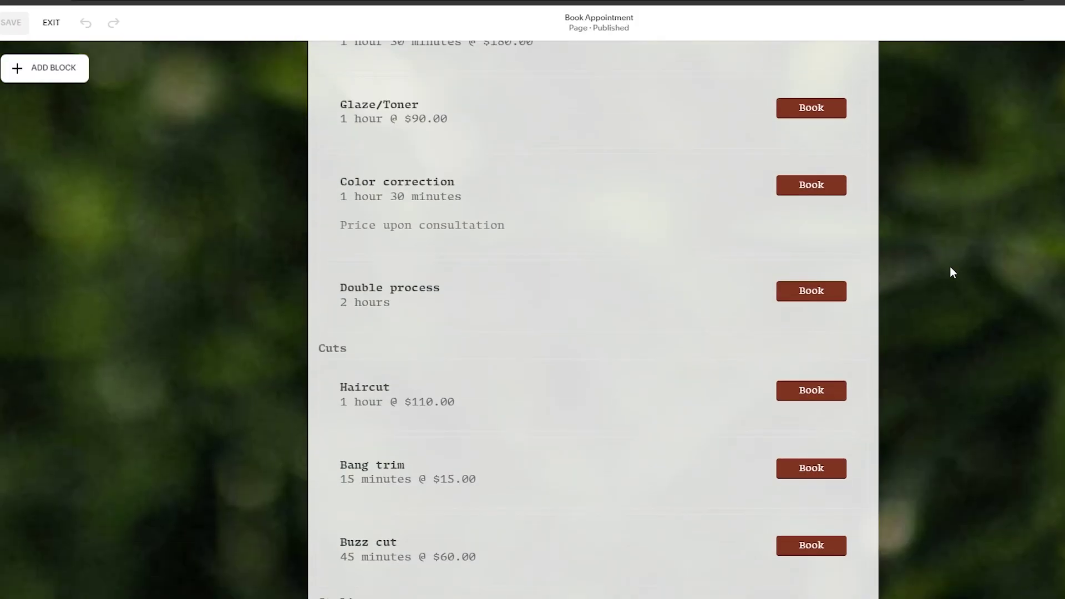
scroll(951, 268, down, 1)
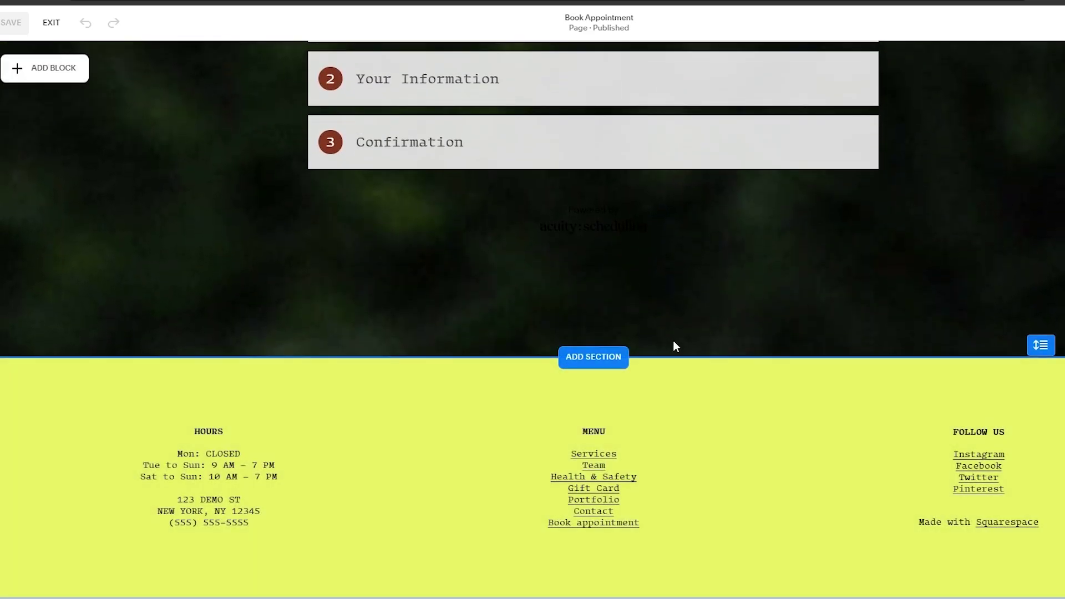
click(36, 71)
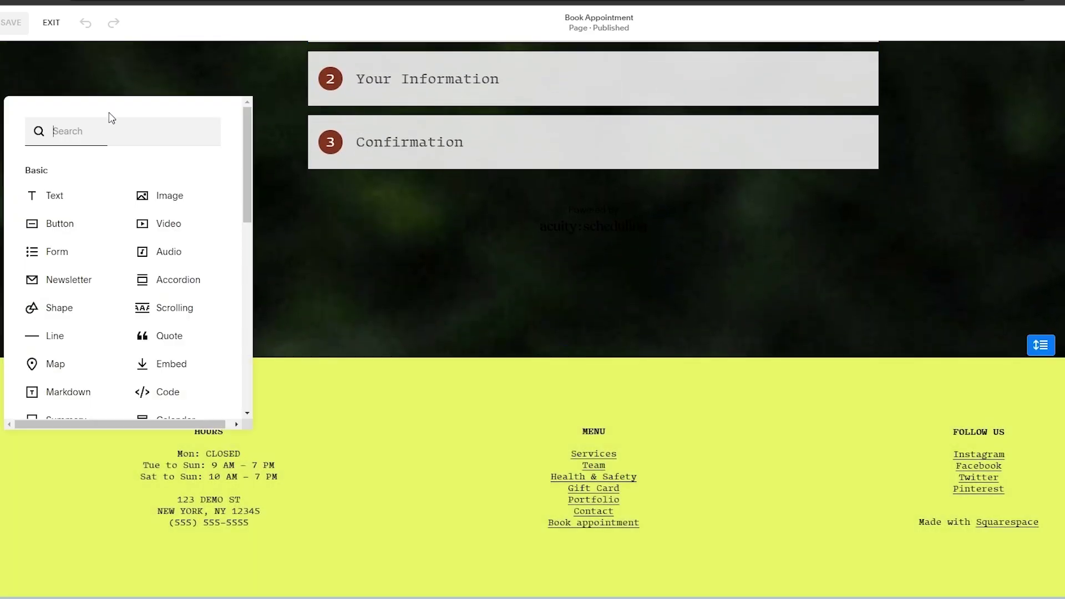
text(butt)
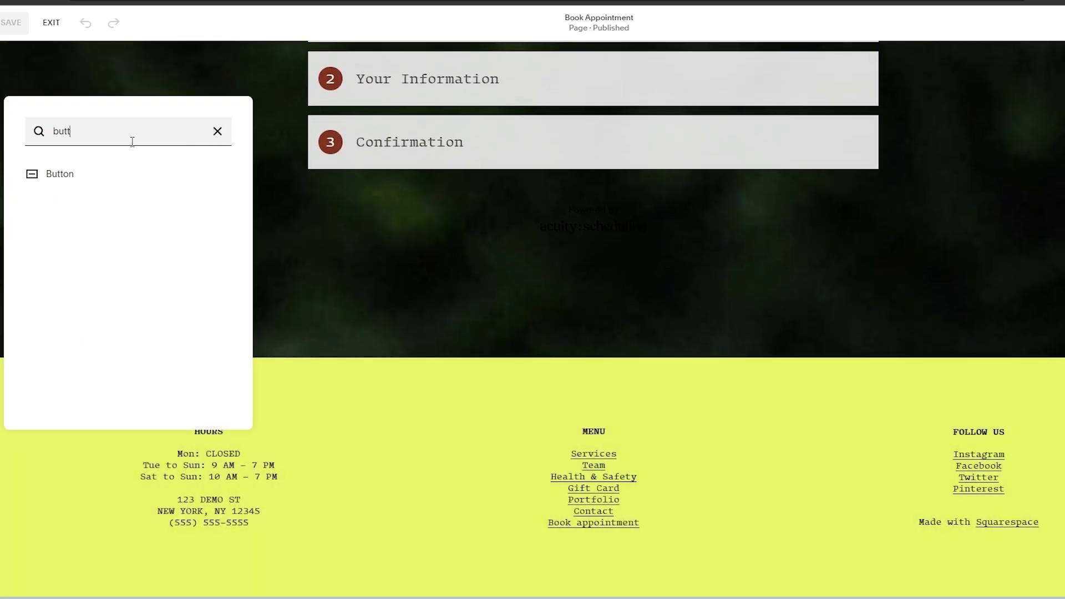
click(107, 173)
drag(166, 130, 609, 395)
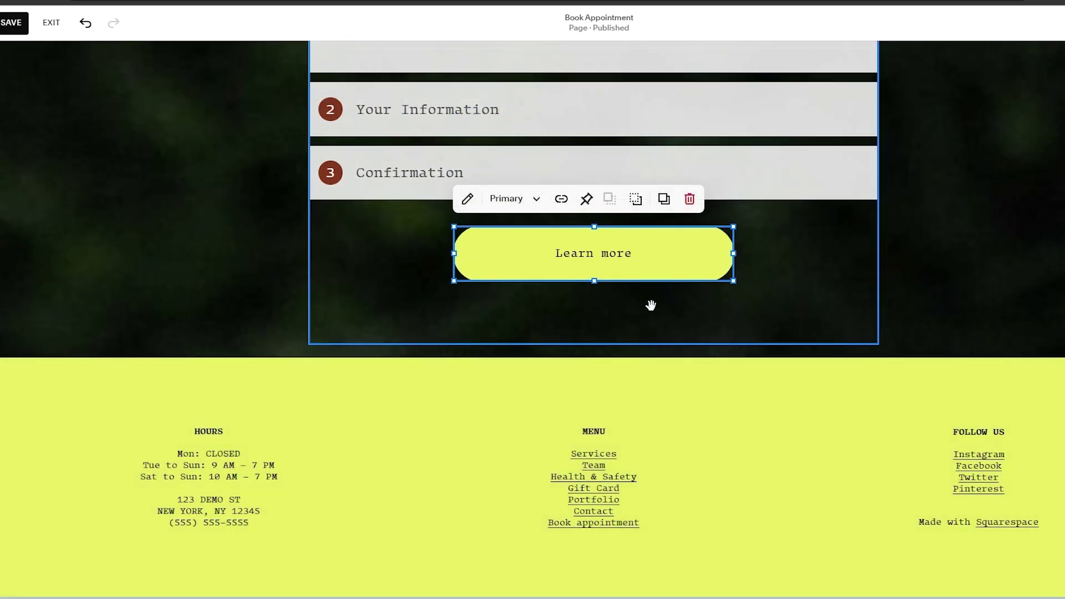
Copy the Consultation direct link from Acuity Scheduling and attach it as the URL of the "Learn more" button
double_click(623, 257)
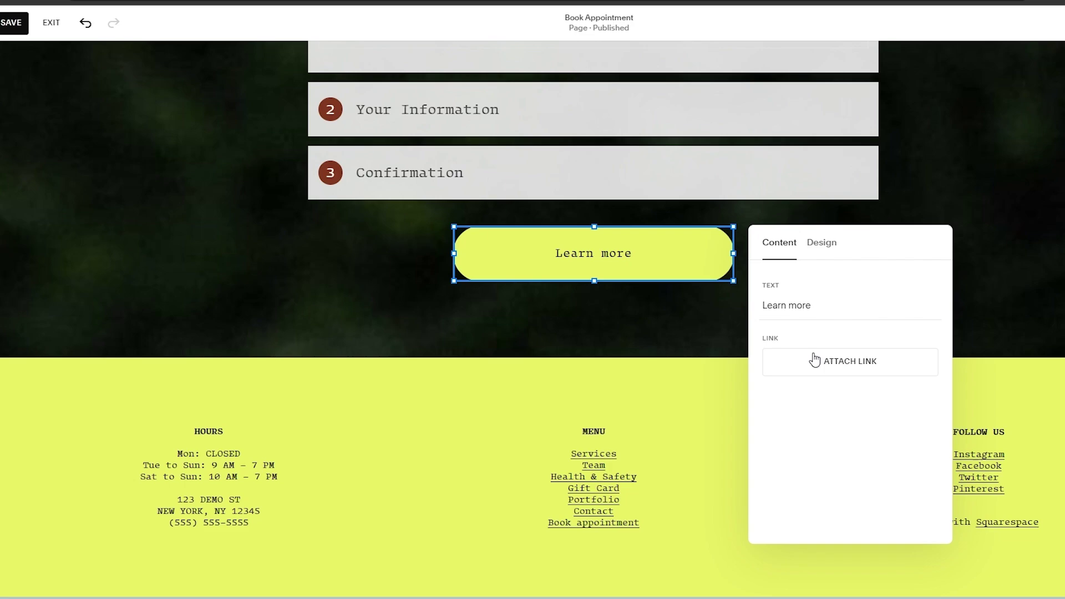
click(818, 375)
click(577, 360)
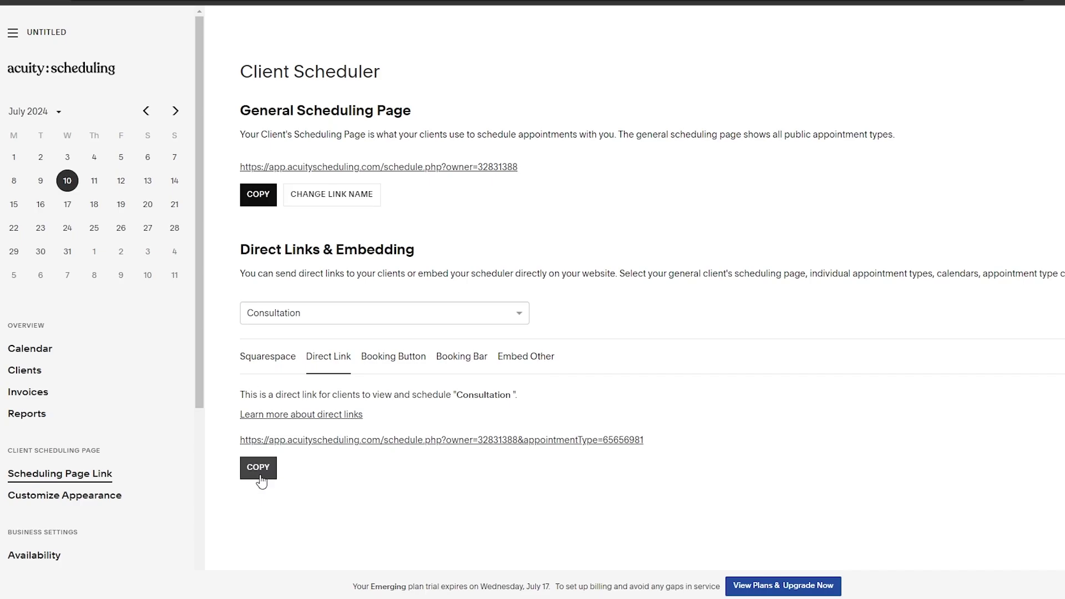
click(807, 367)
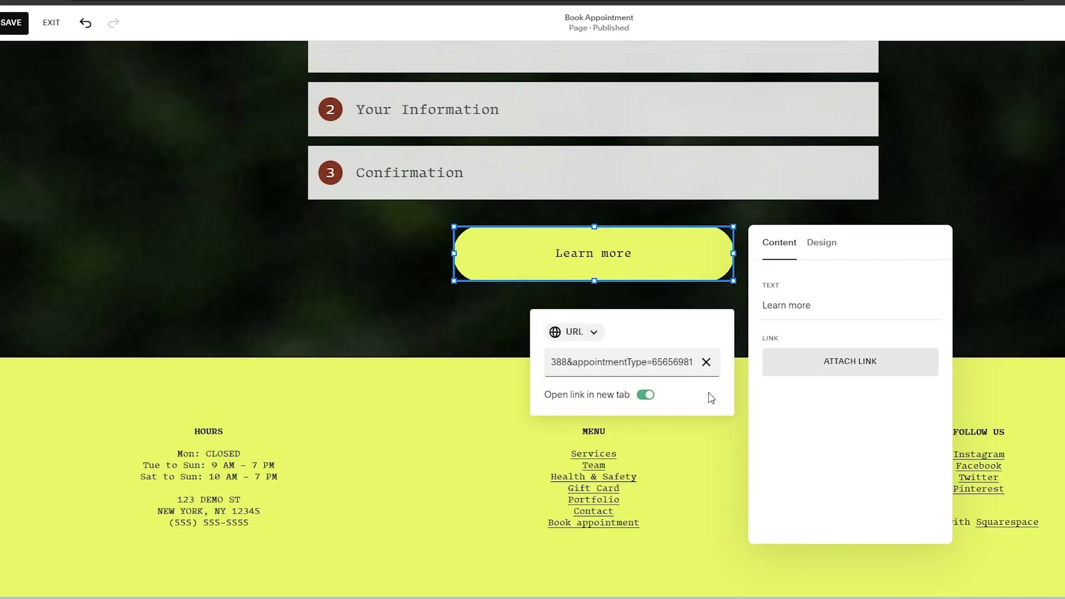
click(817, 415)
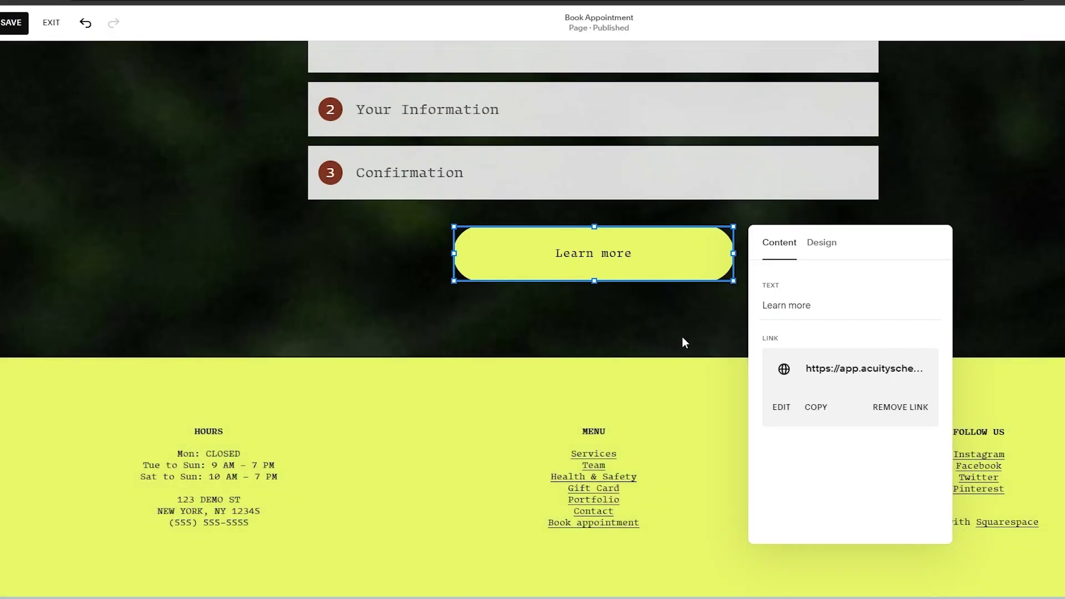
click(684, 325)
click(606, 254)
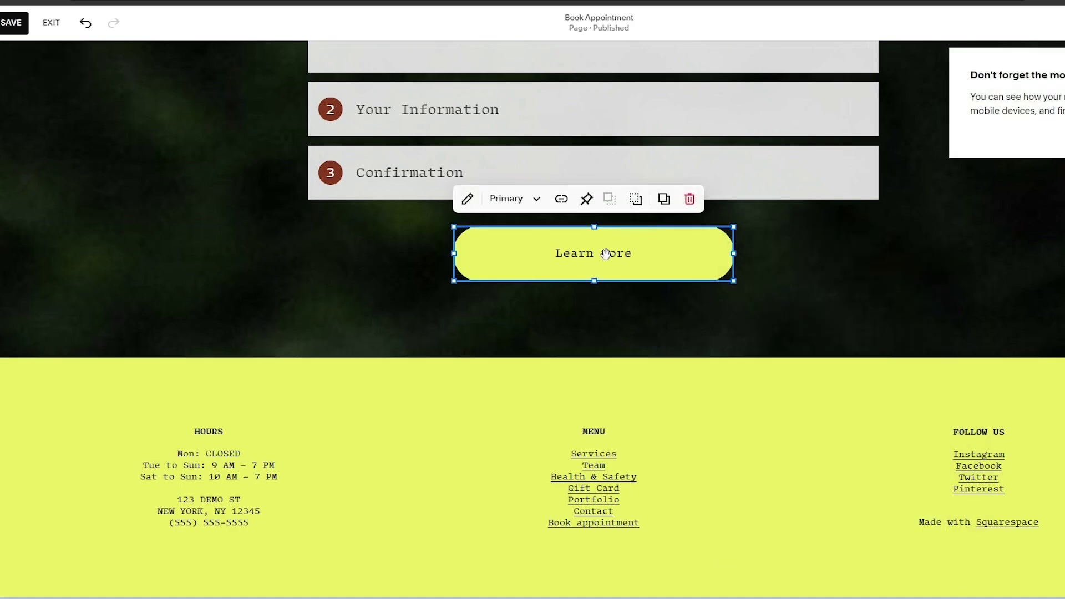
Check the "Learn more" button's link, change the button text to "Book it", and save and exit the page editor
click(561, 199)
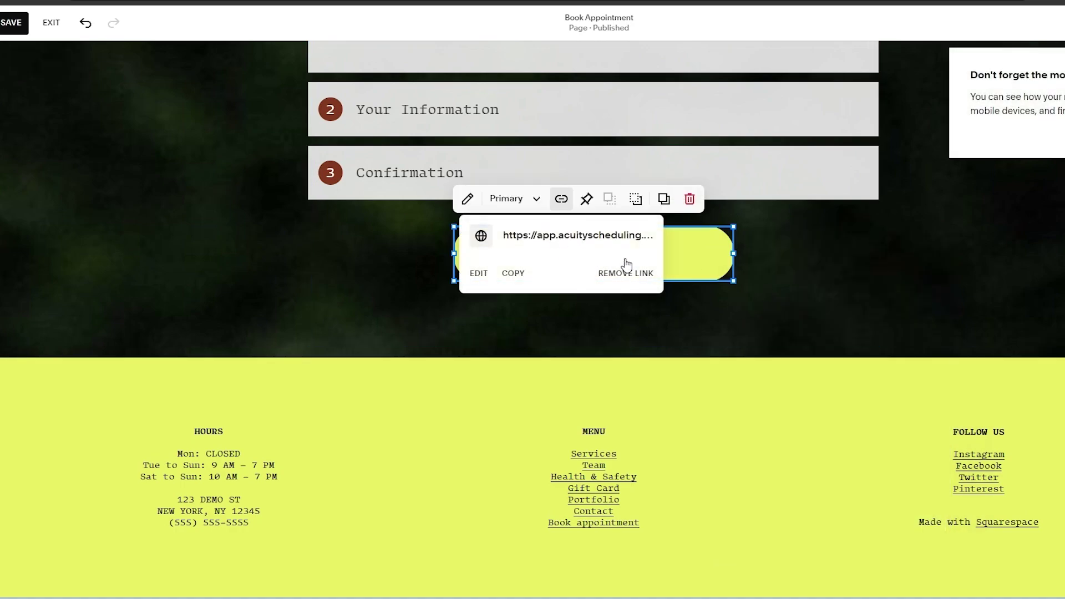
click(519, 272)
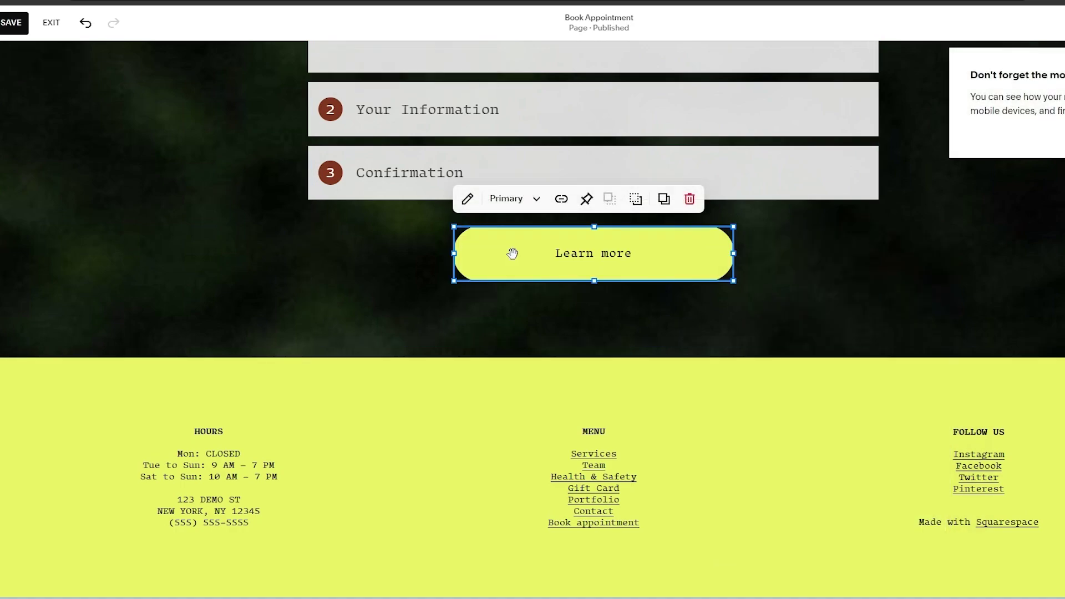
click(467, 198)
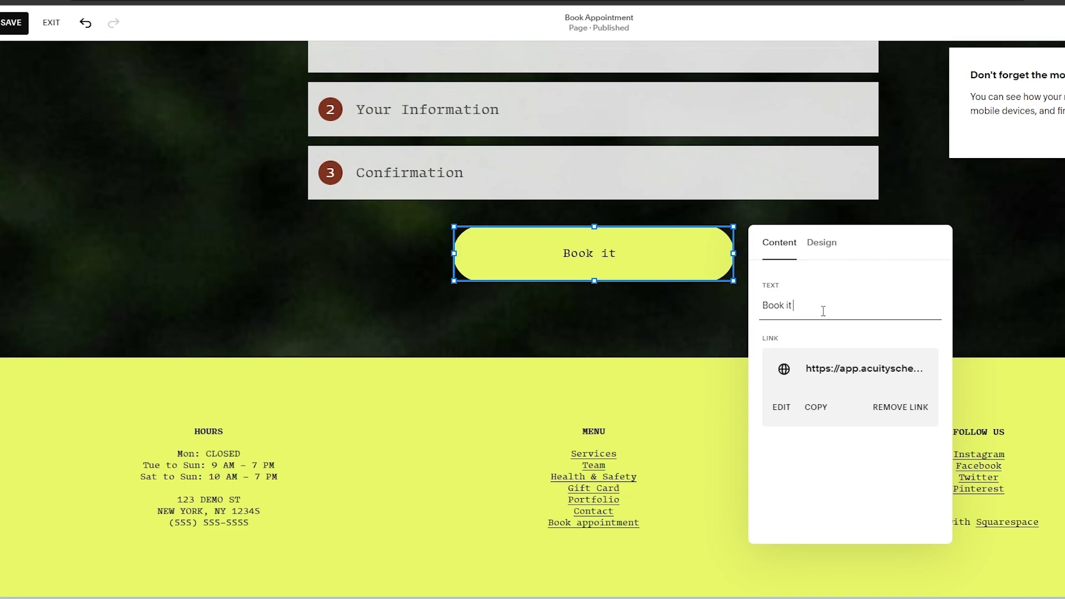
key(Escape)
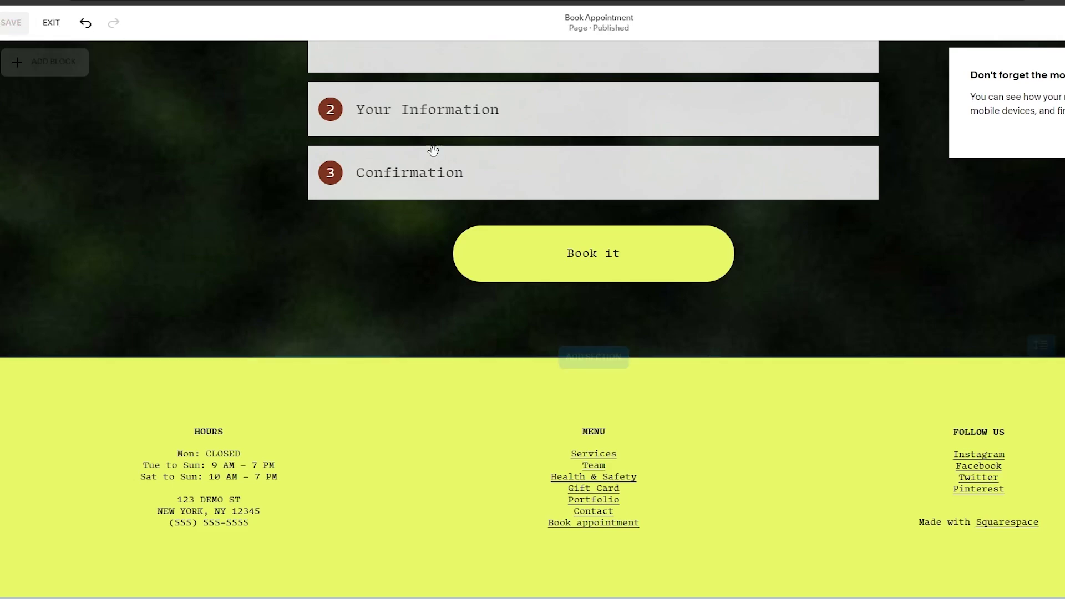
click(51, 24)
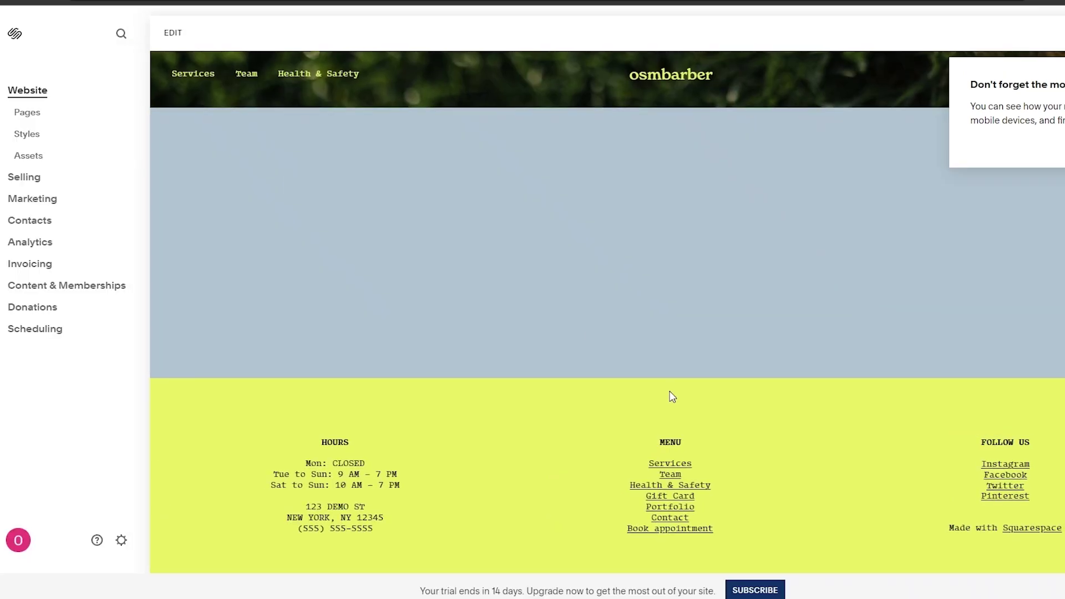
Test the "Book it" button below the scheduler and look through the Consultation booking page's time slots
scroll(663, 403, down, 20)
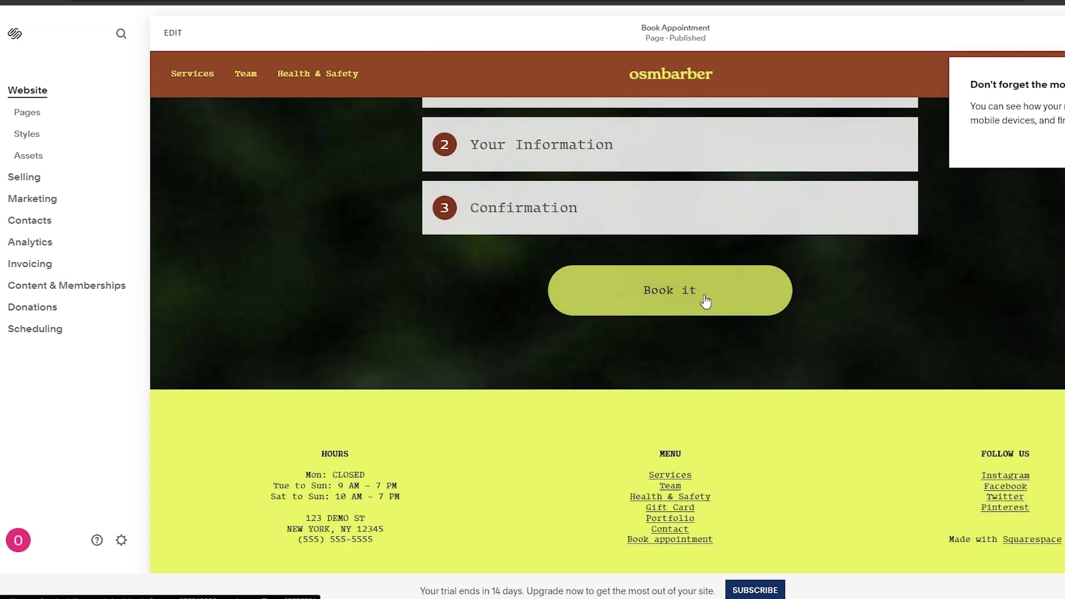
click(705, 299)
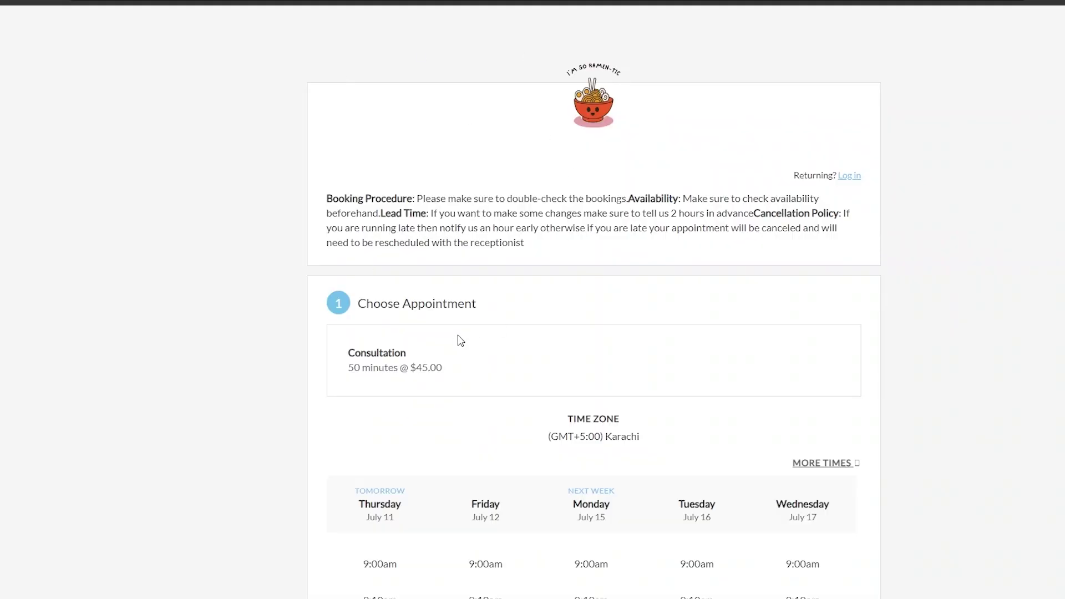
scroll(475, 265, down, 10)
scroll(547, 335, down, 12)
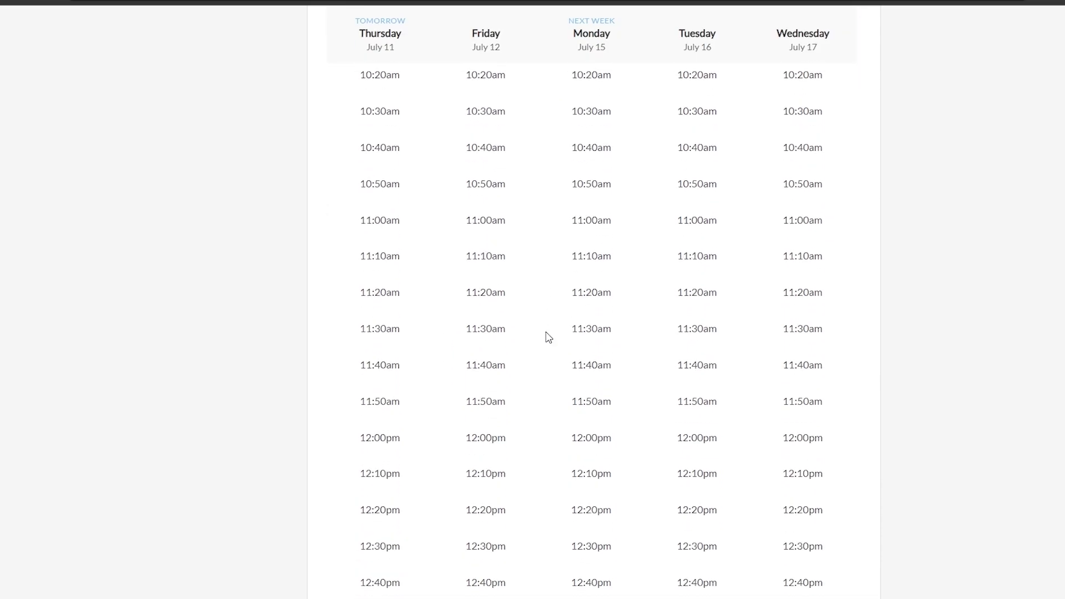
scroll(549, 337, up, 11)
scroll(548, 338, up, 10)
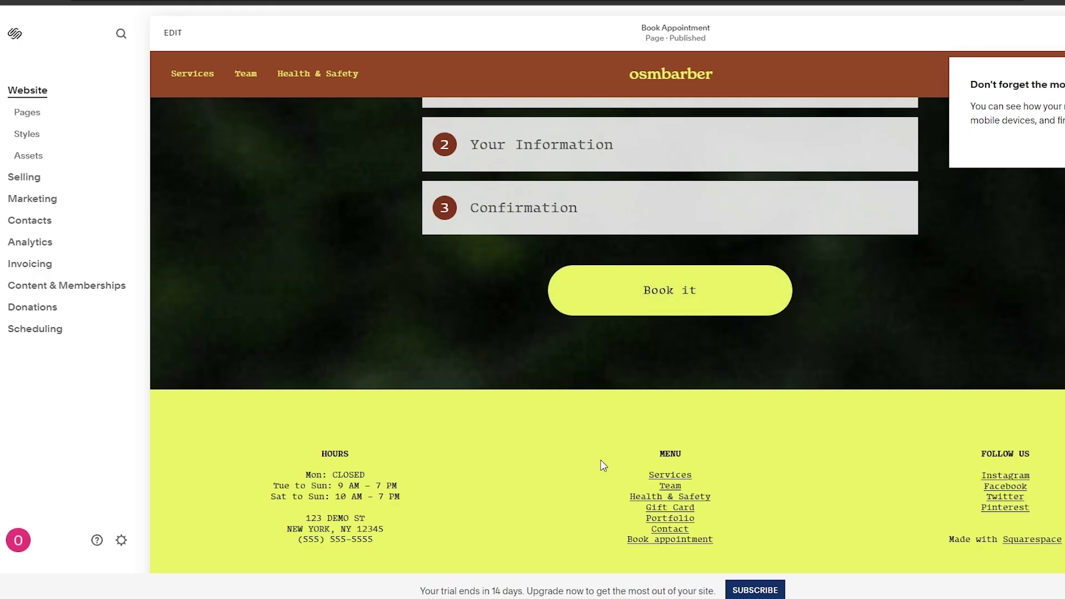
Review the scheduler on the Book Appointment page and the Consultation booking page down to its Confirmation section
scroll(604, 464, up, 10)
scroll(603, 458, up, 10)
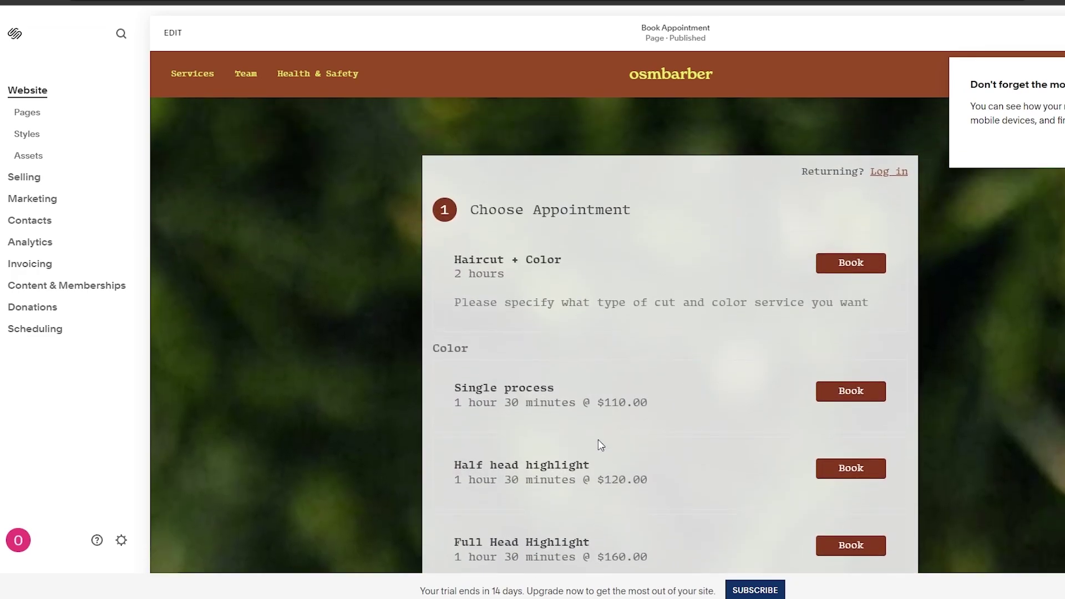
scroll(598, 439, down, 6)
scroll(598, 439, down, 15)
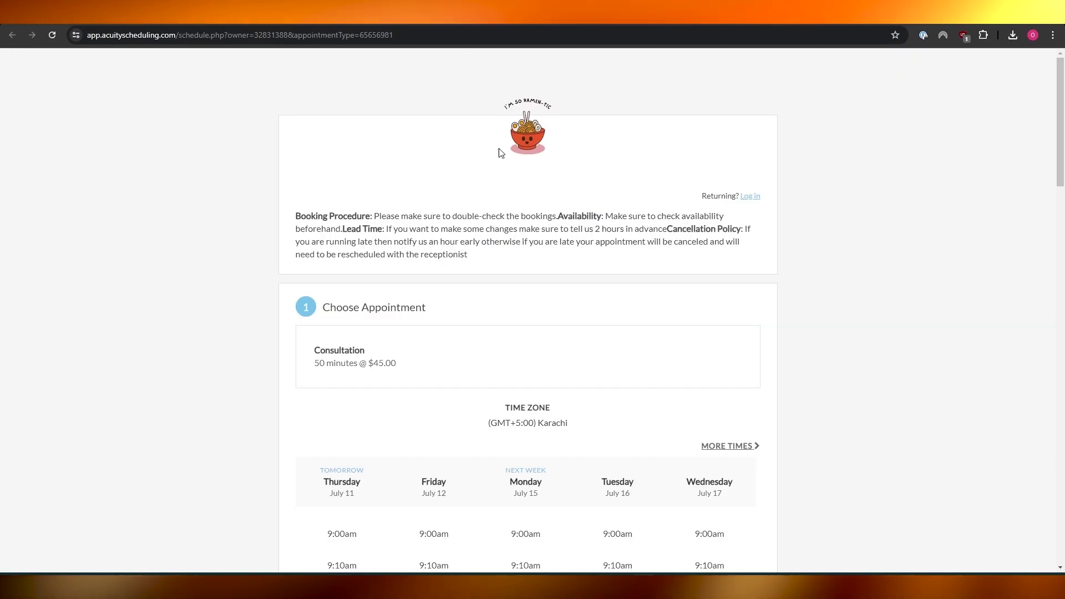
scroll(765, 227, down, 15)
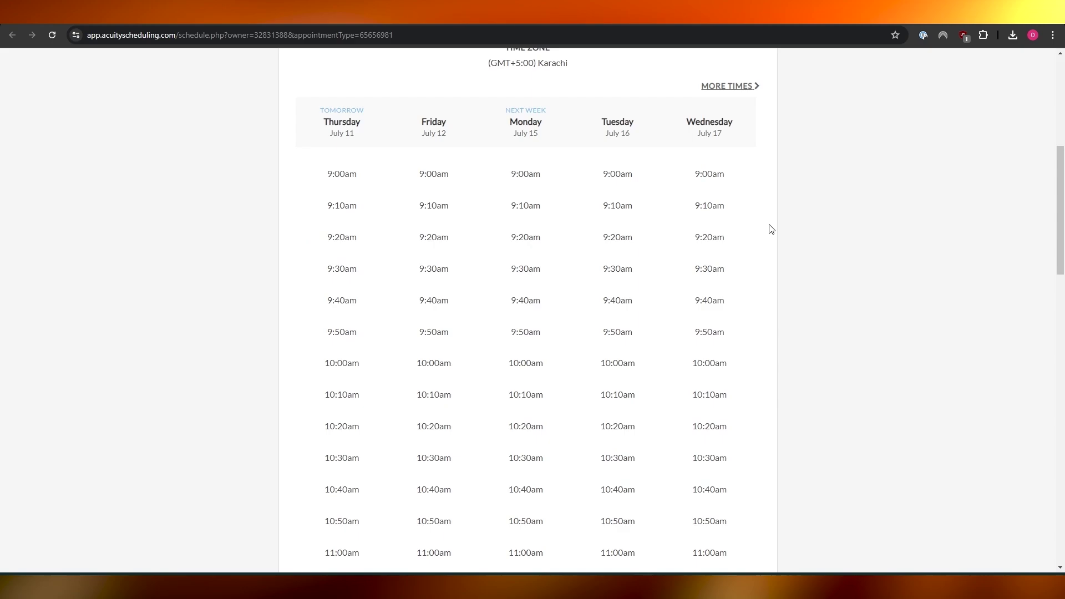
scroll(764, 228, down, 10)
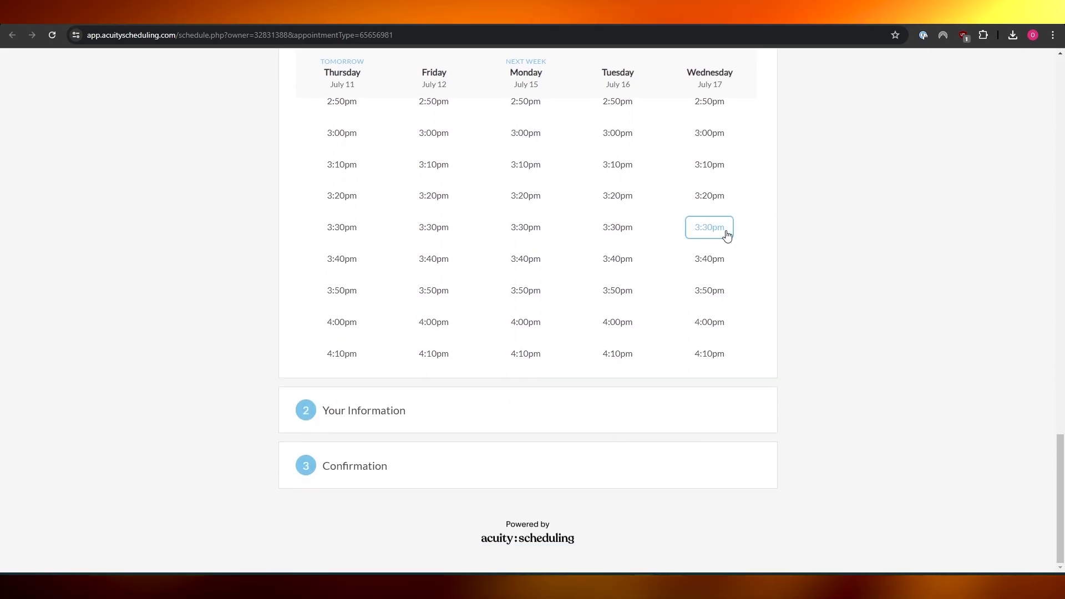